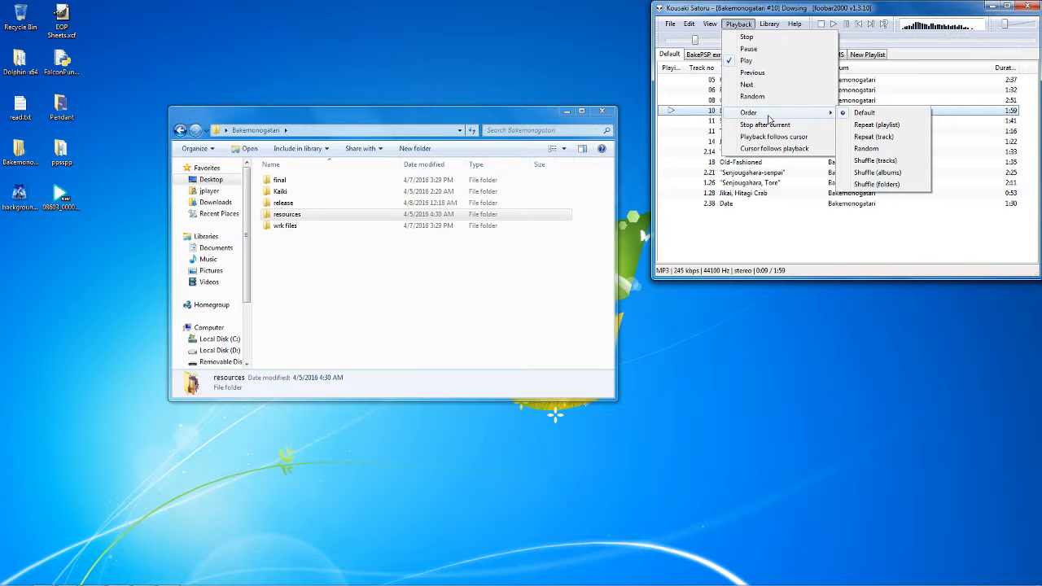
Set the foobar2000 playback order to Repeat (playlist) and select the resources folder in the Bakemonogatari folder window.
{"action": "left_click", "coordinate": [876, 124]}
{"action": "left_click", "coordinate": [808, 179]}
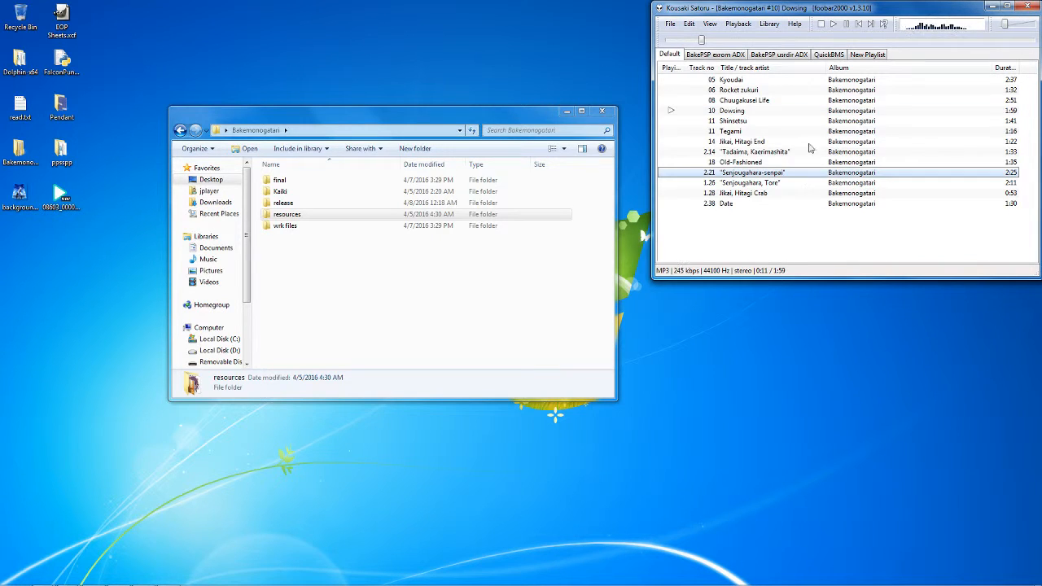
{"action": "left_click", "coordinate": [437, 237]}
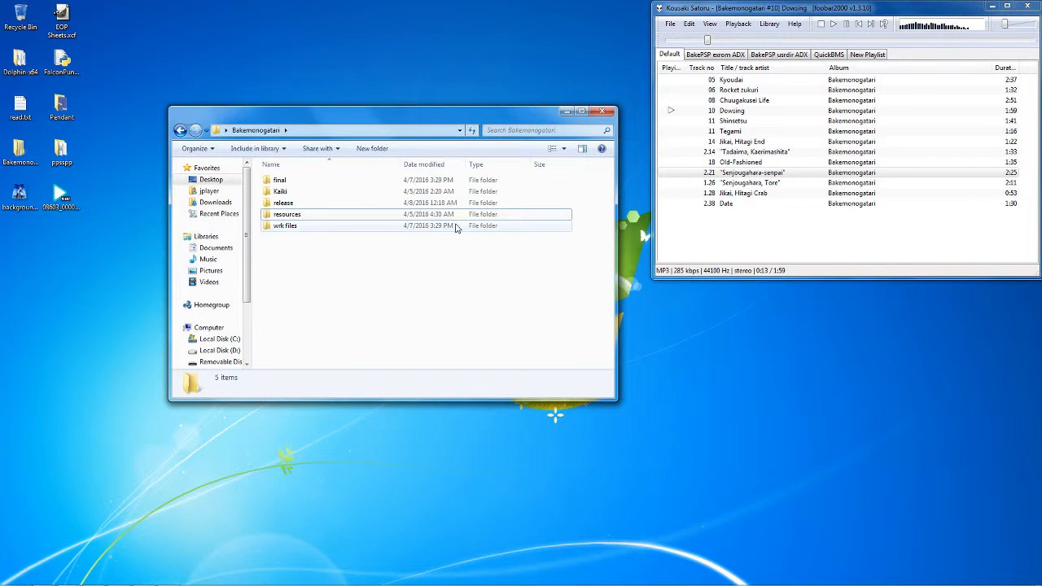
{"action": "left_click", "coordinate": [480, 214]}
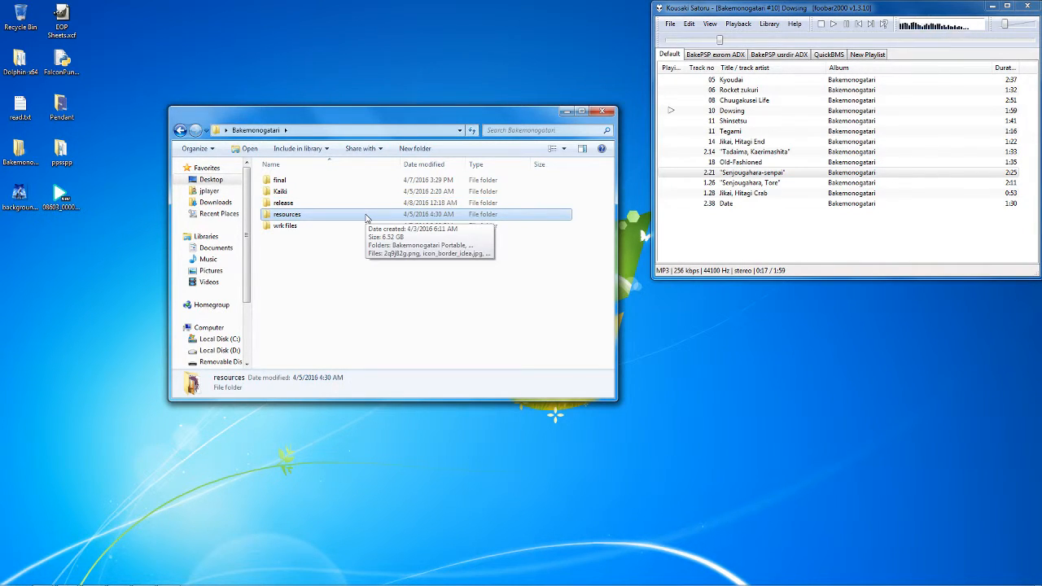
Switch to Usagi 3DS Theme Editor and arrange its window beside the Bakemonogatari folder window, keeping the theme preview visible.
{"action": "mouse_move", "coordinate": [168, 584]}
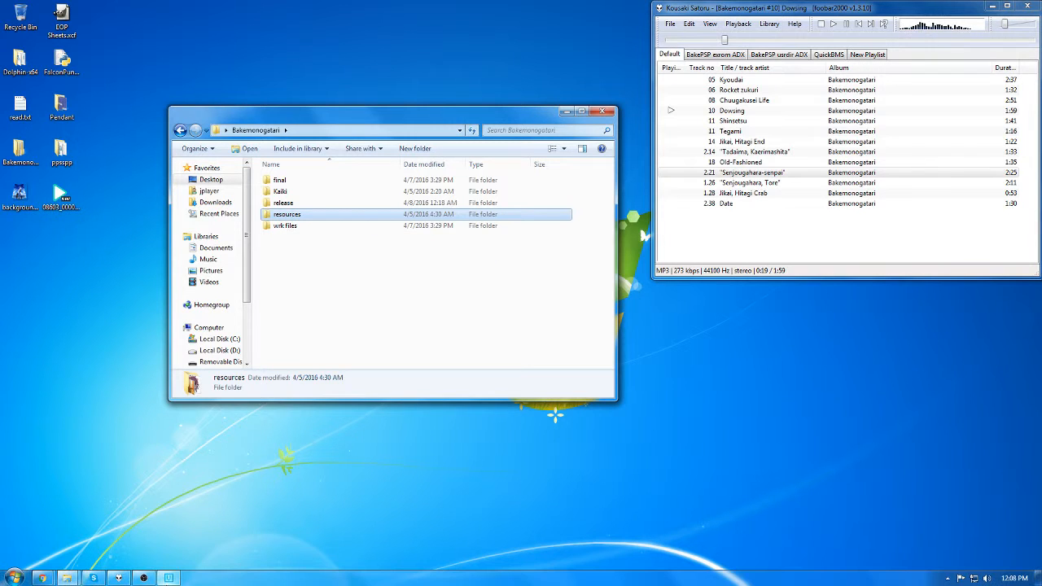
{"action": "left_click", "coordinate": [169, 577]}
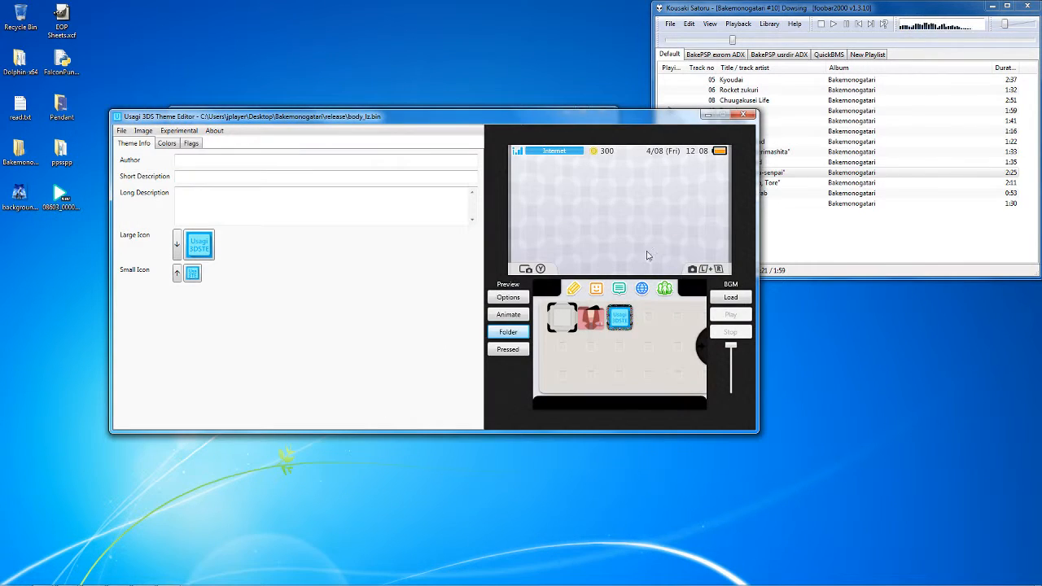
{"action": "left_click_drag", "start_coordinate": [498, 132], "coordinate": [407, 102]}
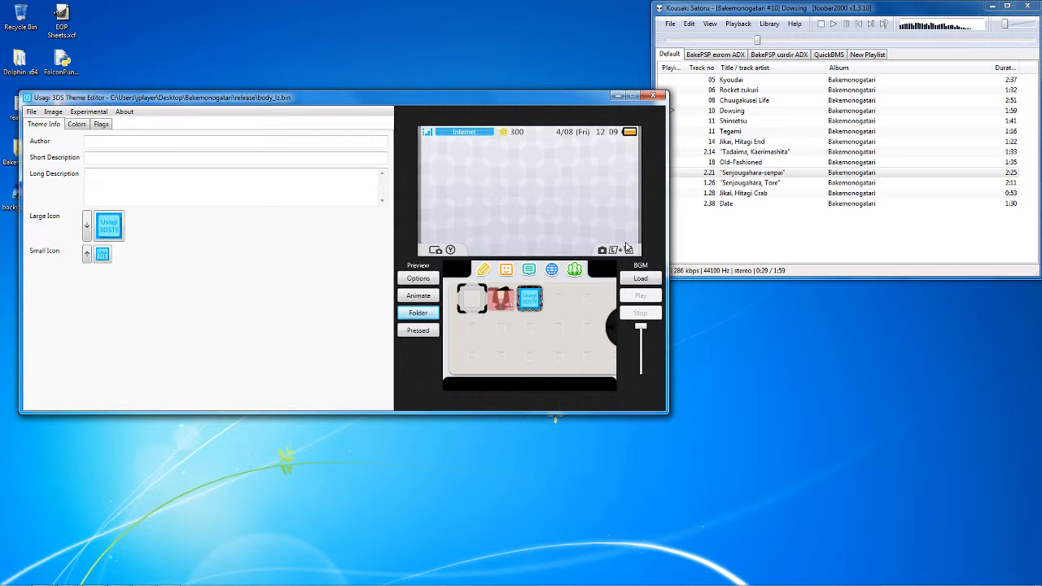
{"action": "left_click_drag", "start_coordinate": [334, 97], "coordinate": [639, 77]}
{"action": "left_click_drag", "start_coordinate": [300, 120], "coordinate": [168, 120]}
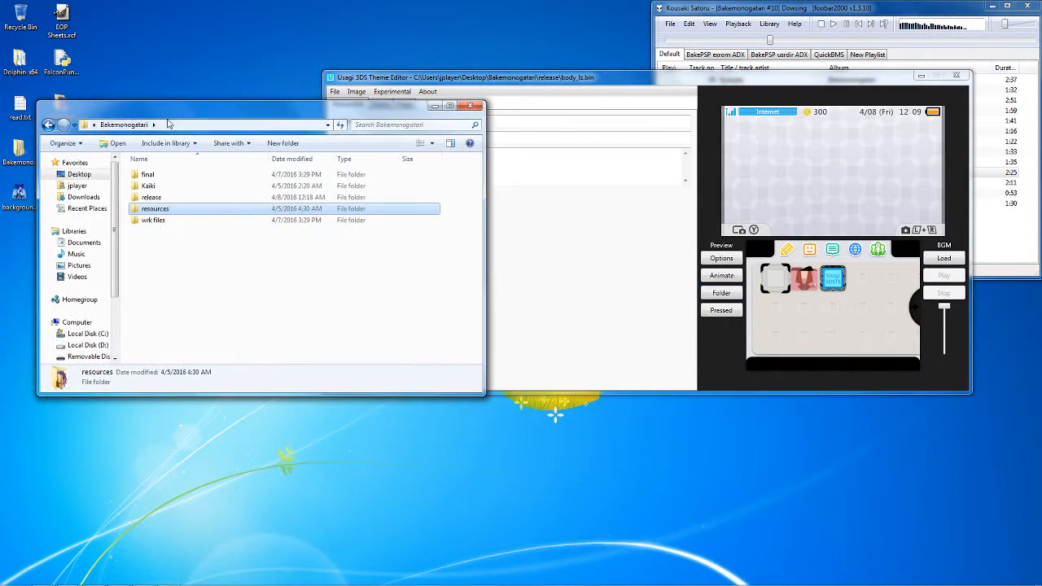
Open folder_close.xcf from the Bakemonogatari wrk files folder in GIMP and reposition the GIMP window with the folder window out of the way.
{"action": "double_click", "coordinate": [201, 212]}
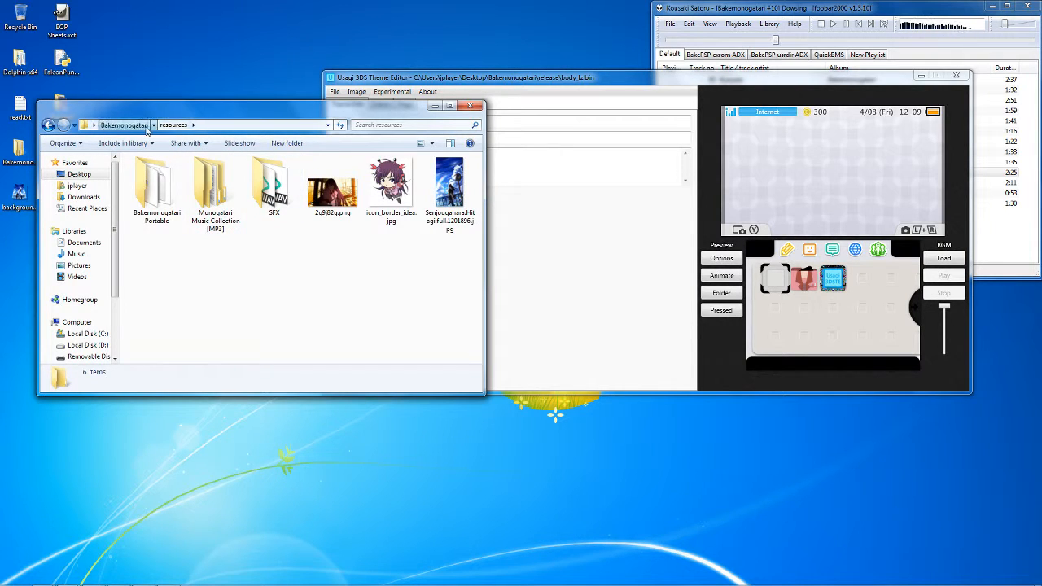
{"action": "left_click", "coordinate": [124, 124]}
{"action": "double_click", "coordinate": [224, 221]}
{"action": "left_click", "coordinate": [387, 187]}
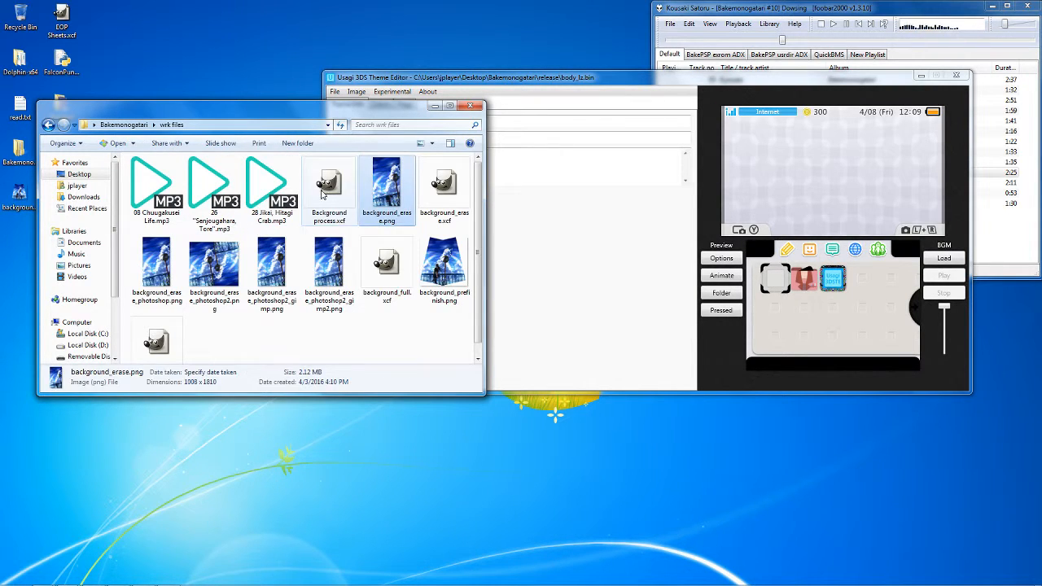
{"action": "left_click", "coordinate": [322, 194]}
{"action": "left_click", "coordinate": [380, 270]}
{"action": "scroll", "coordinate": [383, 270], "scroll_direction": "down", "scroll_amount": 1}
{"action": "left_click", "coordinate": [171, 323]}
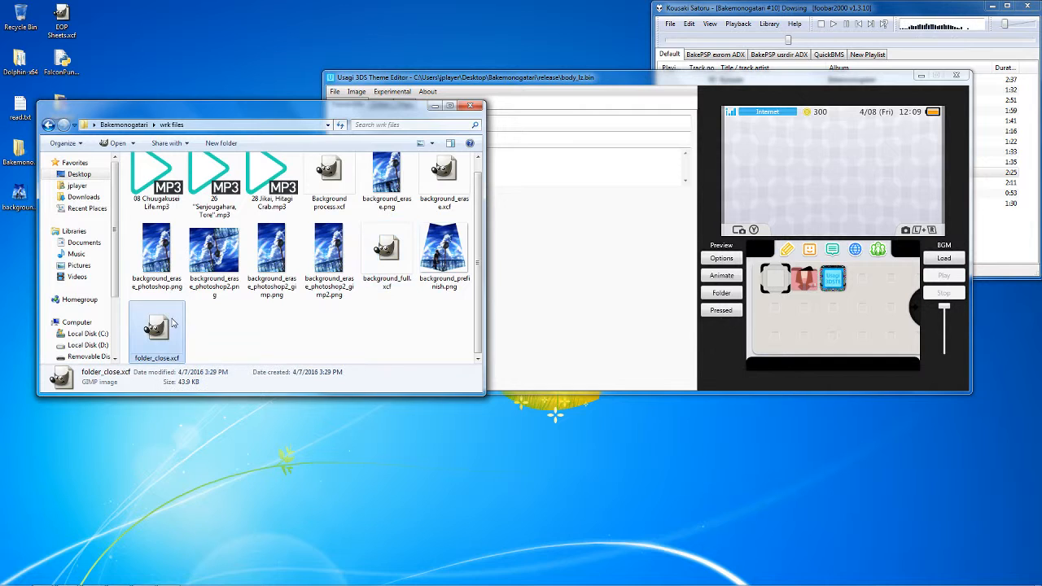
{"action": "scroll", "coordinate": [444, 192], "scroll_direction": "up", "scroll_amount": 1}
{"action": "double_click", "coordinate": [444, 189]}
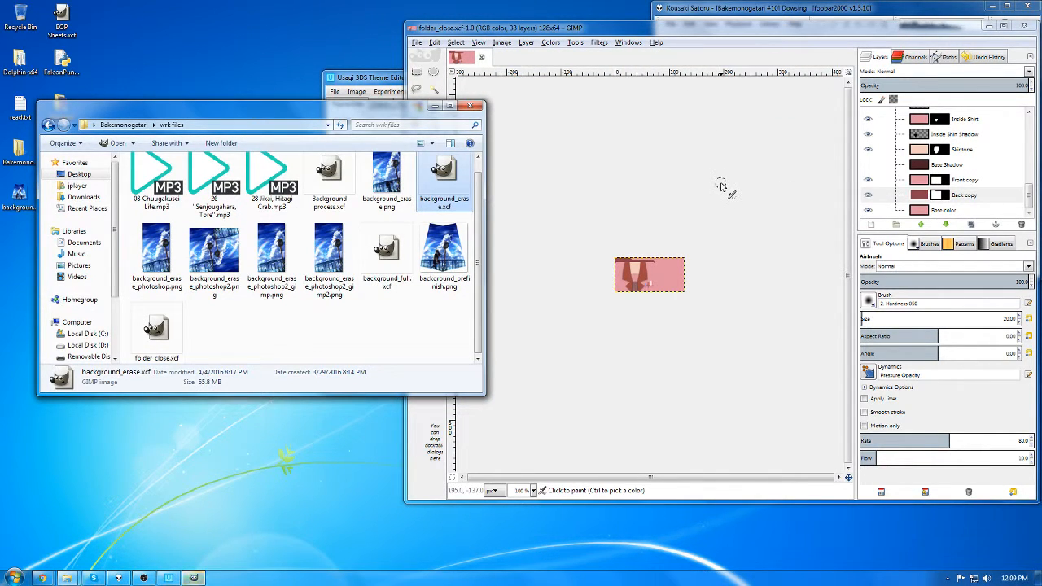
{"action": "left_click", "coordinate": [433, 106]}
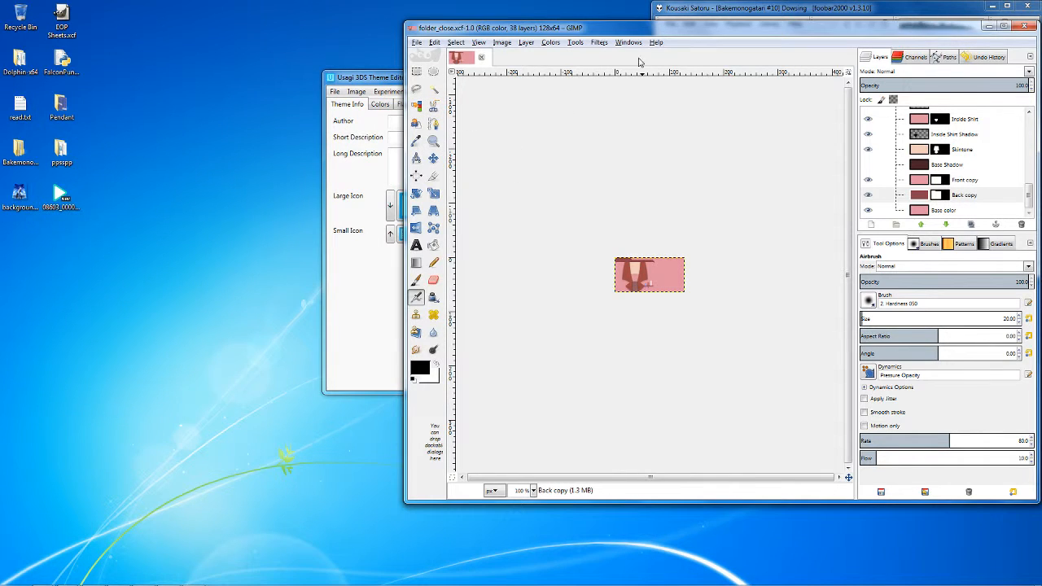
{"action": "left_click_drag", "start_coordinate": [644, 36], "coordinate": [387, 47]}
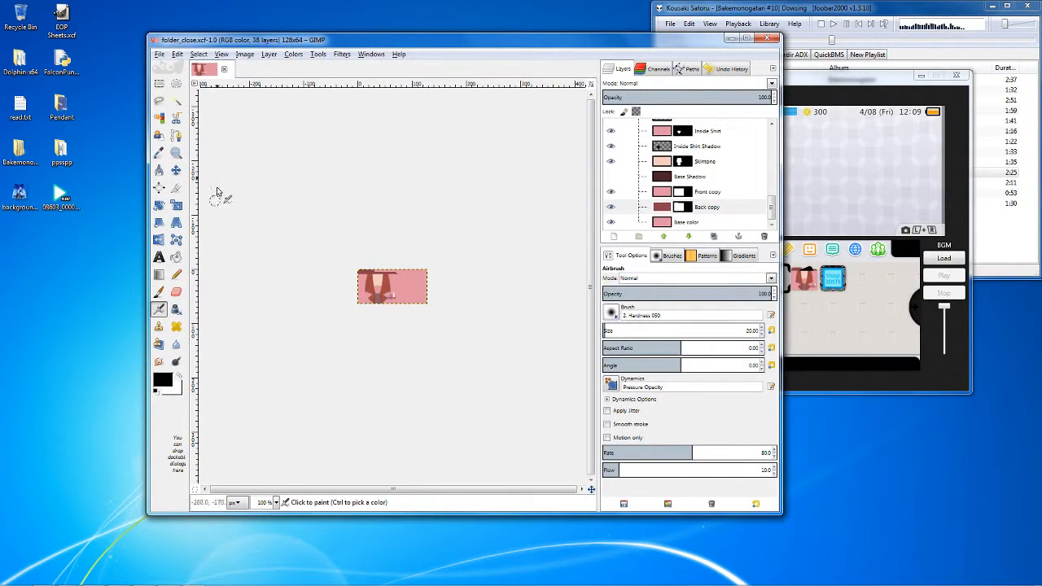
Open folder_open.xcf from the Template folder of 3DSThemes in Downloads as a second image in GIMP.
{"action": "left_click", "coordinate": [67, 578]}
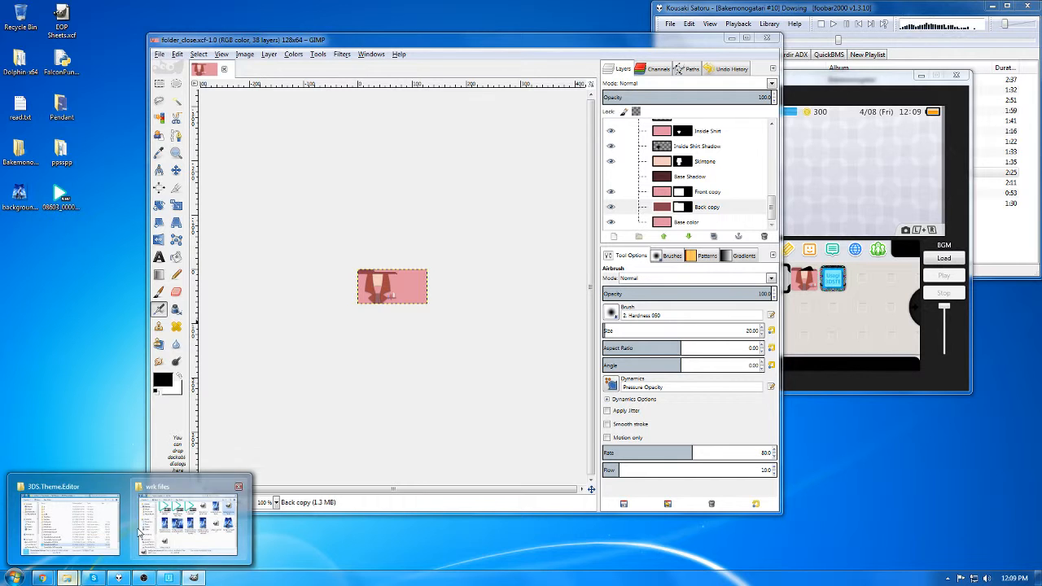
{"action": "left_click", "coordinate": [176, 527]}
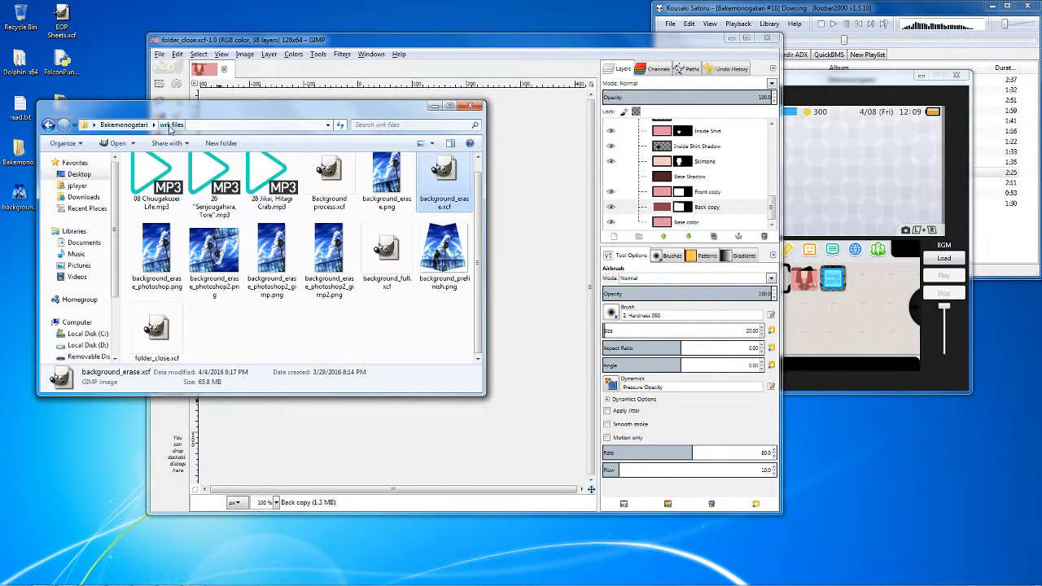
{"action": "left_click", "coordinate": [90, 197]}
{"action": "double_click", "coordinate": [163, 169]}
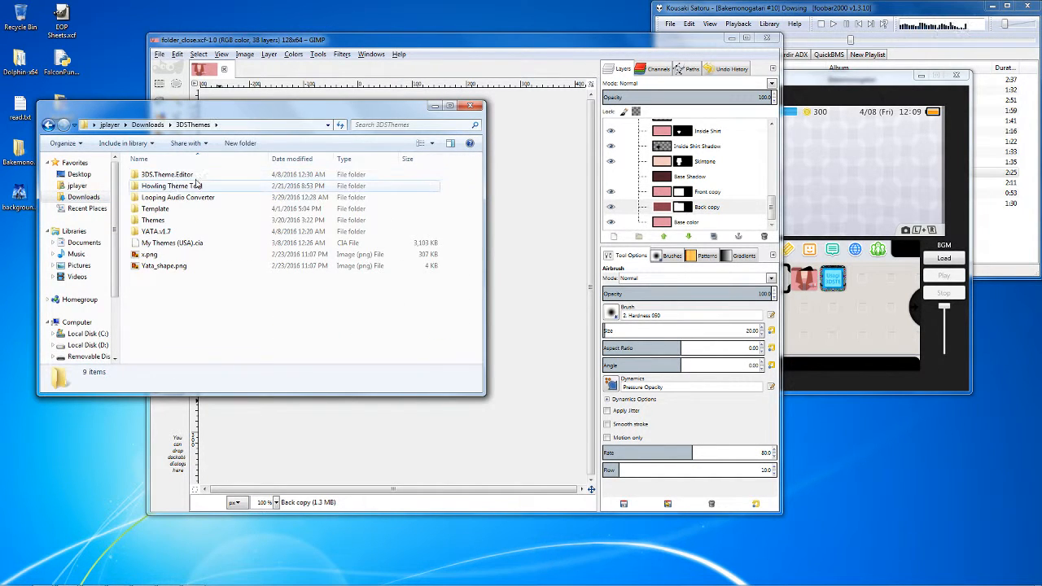
{"action": "left_click", "coordinate": [221, 179]}
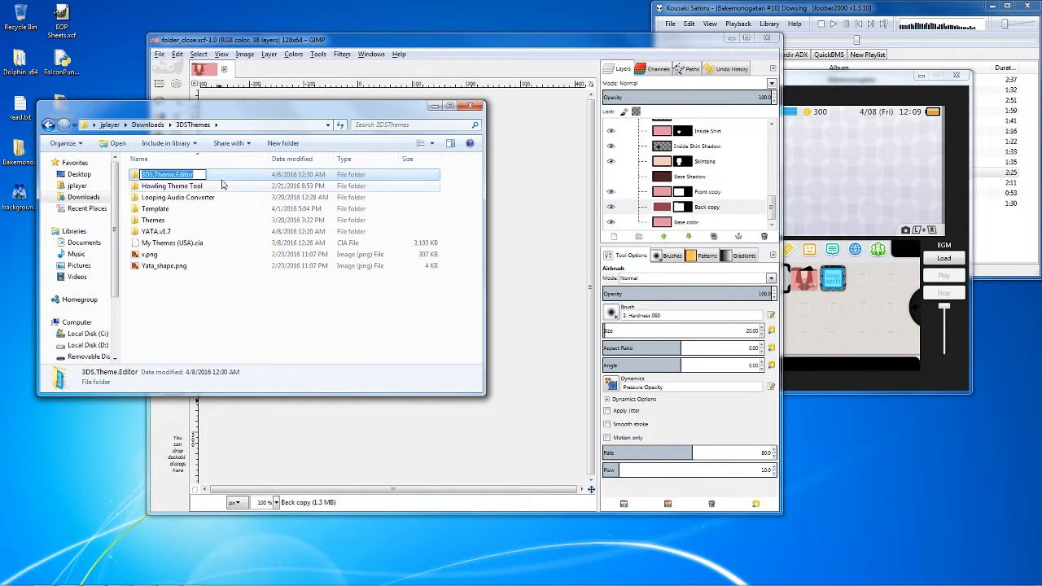
{"action": "left_click", "coordinate": [207, 197]}
{"action": "double_click", "coordinate": [215, 210]}
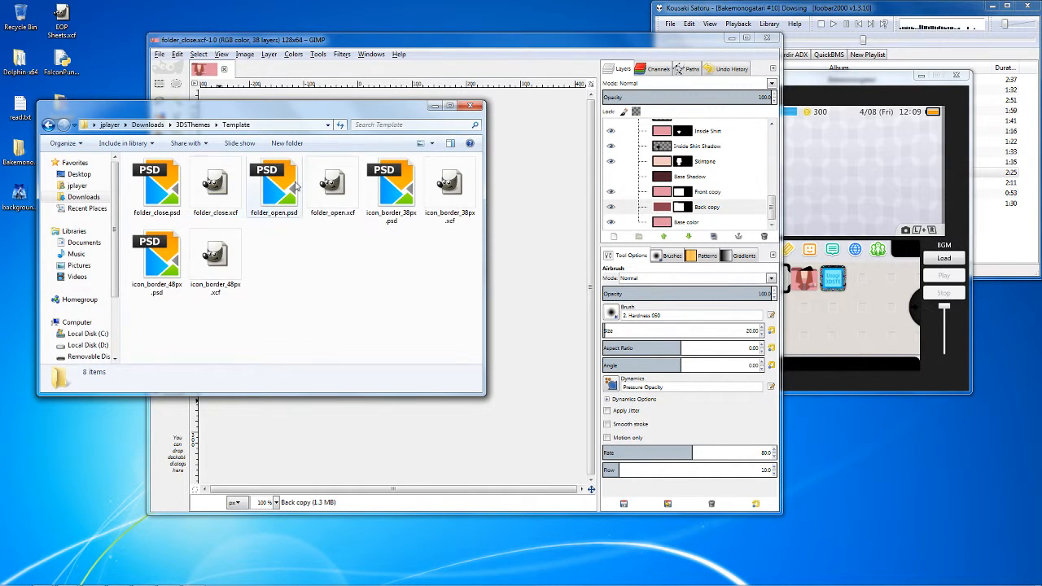
{"action": "left_click", "coordinate": [342, 188]}
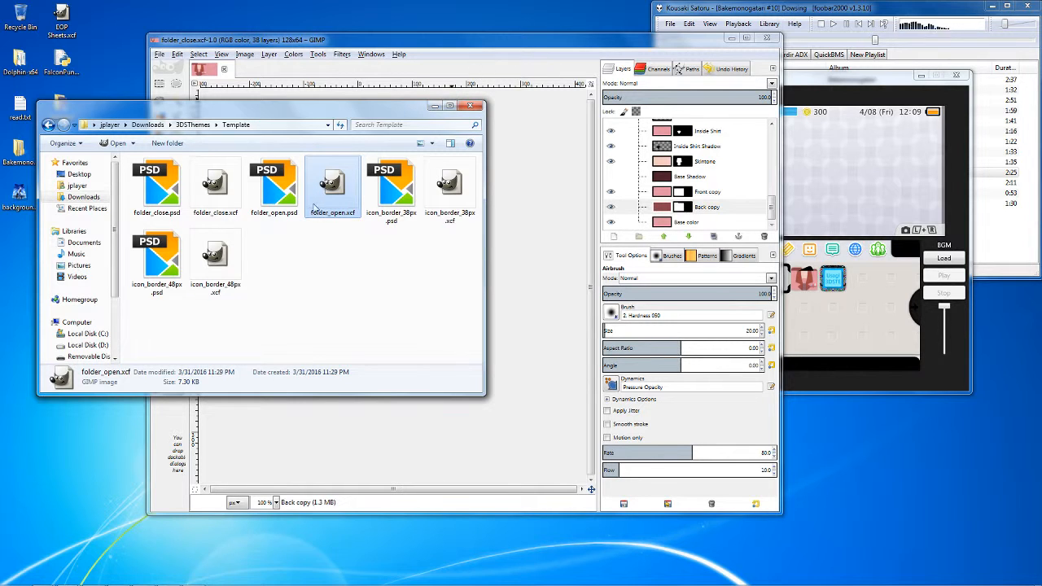
{"action": "left_click_drag", "start_coordinate": [316, 209], "coordinate": [325, 189]}
{"action": "double_click", "coordinate": [326, 189]}
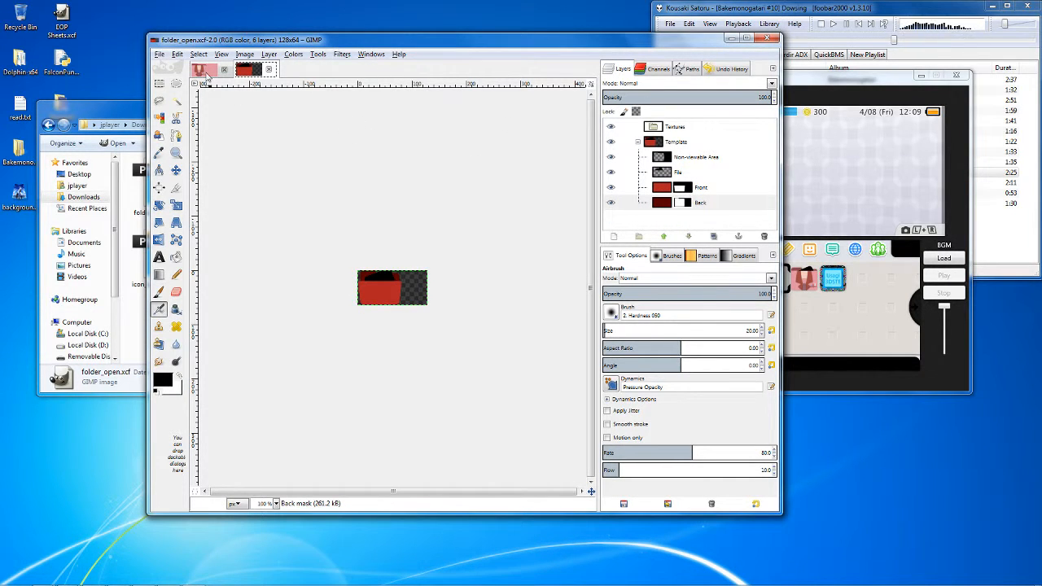
Hide the Base color and Back copy layers in the folder_close.xcf image.
{"action": "left_click", "coordinate": [204, 71]}
{"action": "left_click", "coordinate": [251, 70]}
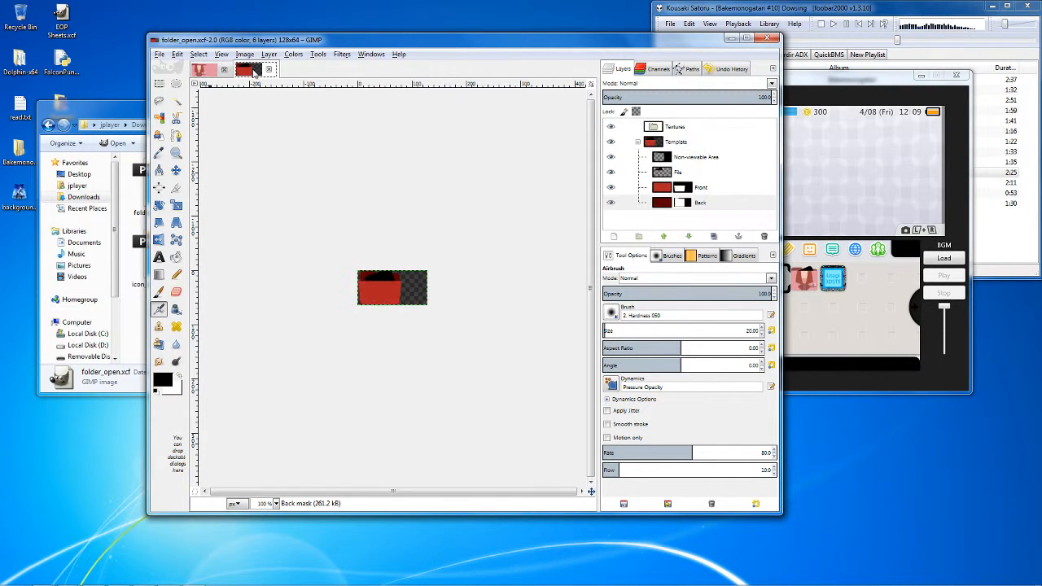
{"action": "left_click", "coordinate": [203, 70]}
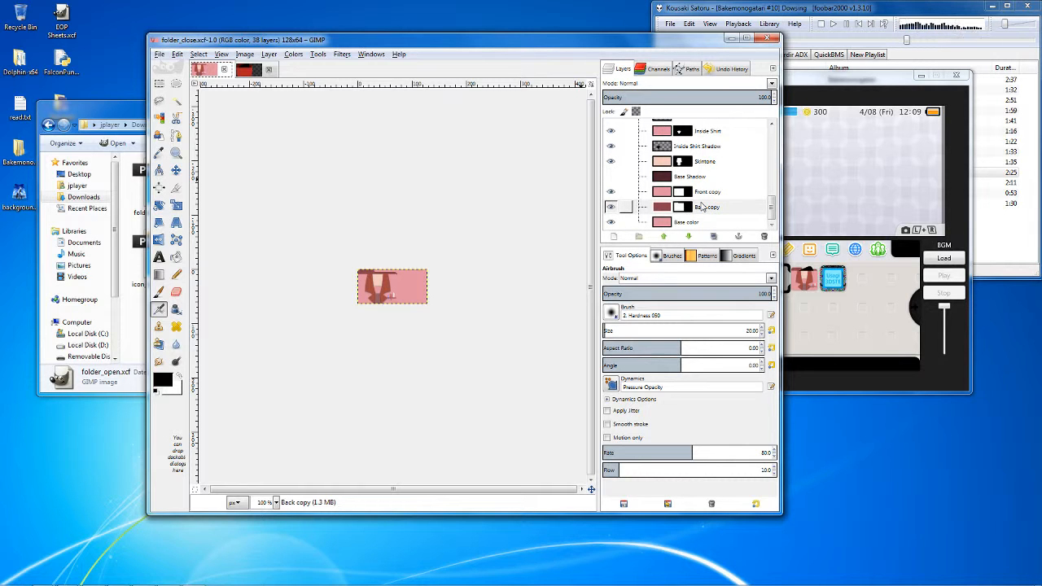
{"action": "scroll", "coordinate": [700, 186], "scroll_direction": "up", "scroll_amount": 7}
{"action": "scroll", "coordinate": [612, 192], "scroll_direction": "down", "scroll_amount": 4}
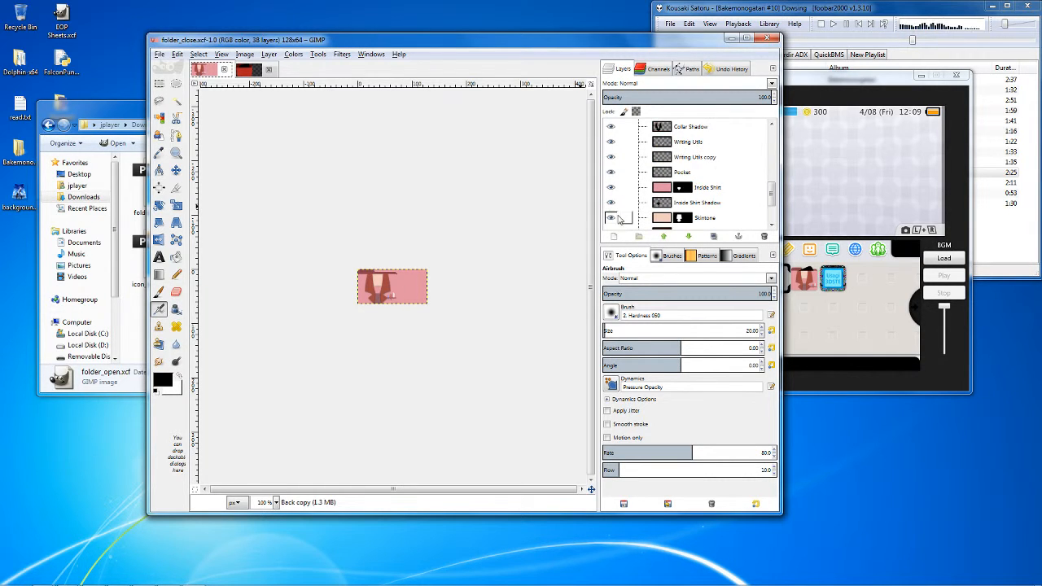
{"action": "scroll", "coordinate": [619, 218], "scroll_direction": "down", "scroll_amount": 2}
{"action": "left_click", "coordinate": [611, 221]}
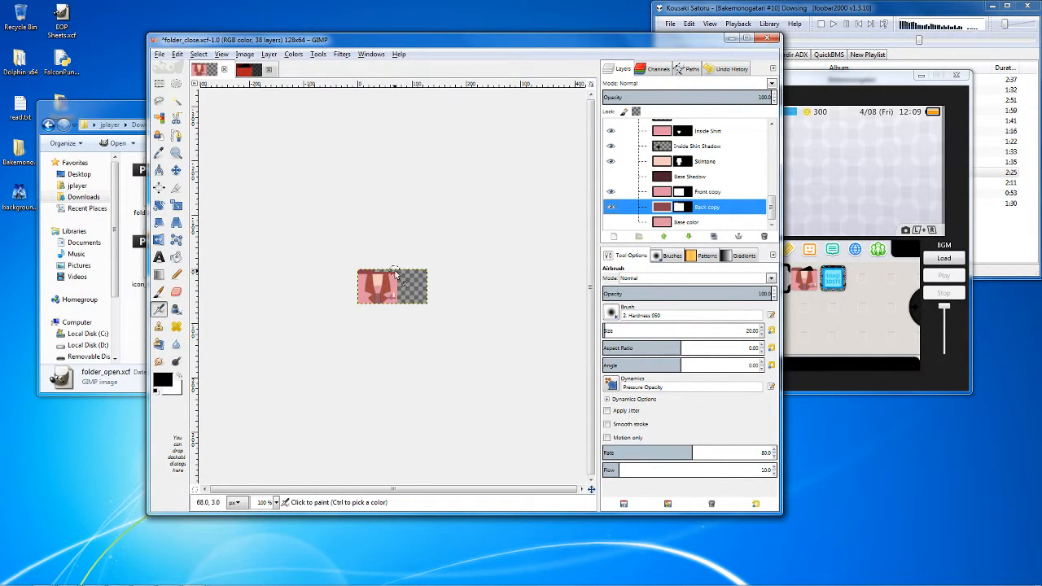
{"action": "left_click", "coordinate": [611, 208]}
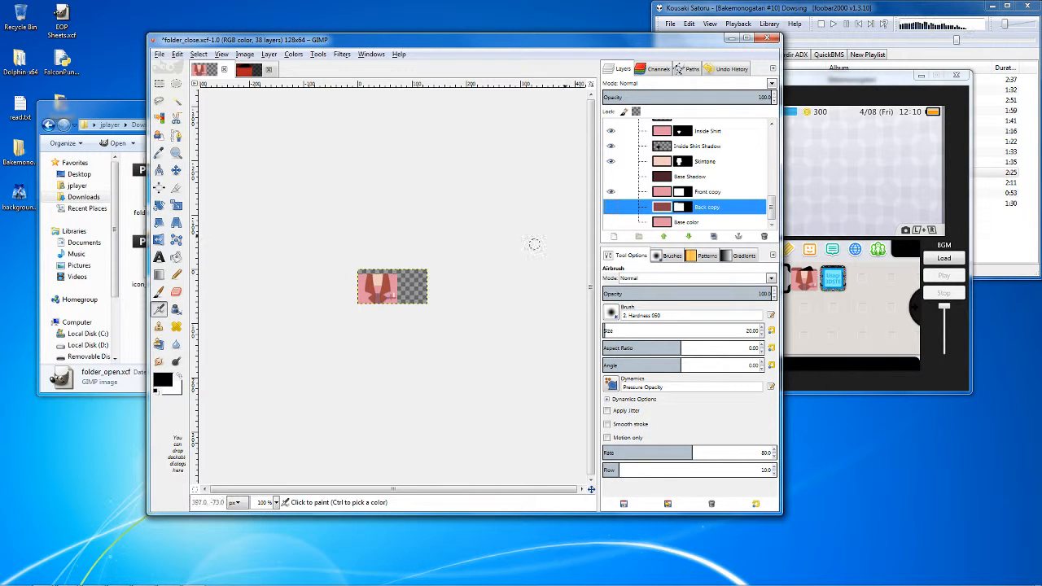
Create a new layer from the visible content of folder_close.xcf and copy it into the folder_open.xcf image.
{"action": "right_click", "coordinate": [690, 195]}
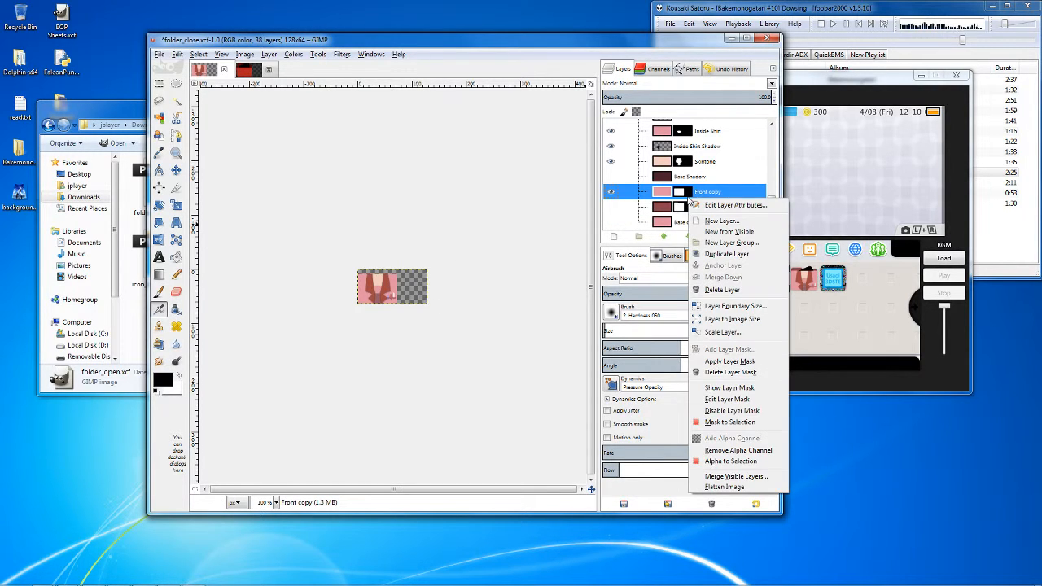
{"action": "left_click", "coordinate": [753, 233]}
{"action": "left_click_drag", "start_coordinate": [671, 193], "coordinate": [449, 221]}
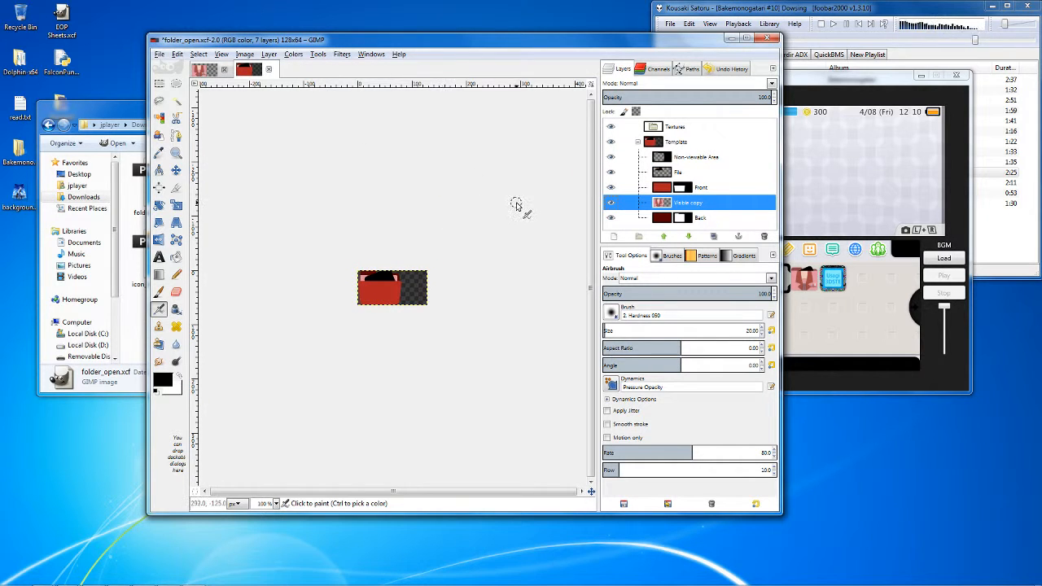
Pick the dark pink of the Back copy layer in folder_close.xcf as the foreground color.
{"action": "left_click", "coordinate": [658, 190]}
{"action": "left_click", "coordinate": [662, 217]}
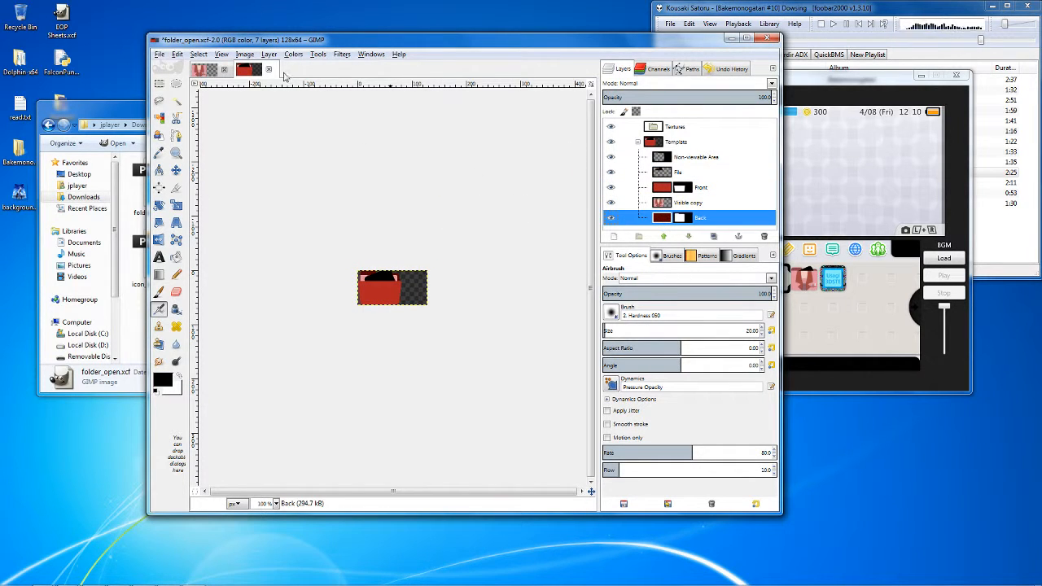
{"action": "left_click", "coordinate": [200, 70]}
{"action": "scroll", "coordinate": [659, 216], "scroll_direction": "down", "scroll_amount": 5}
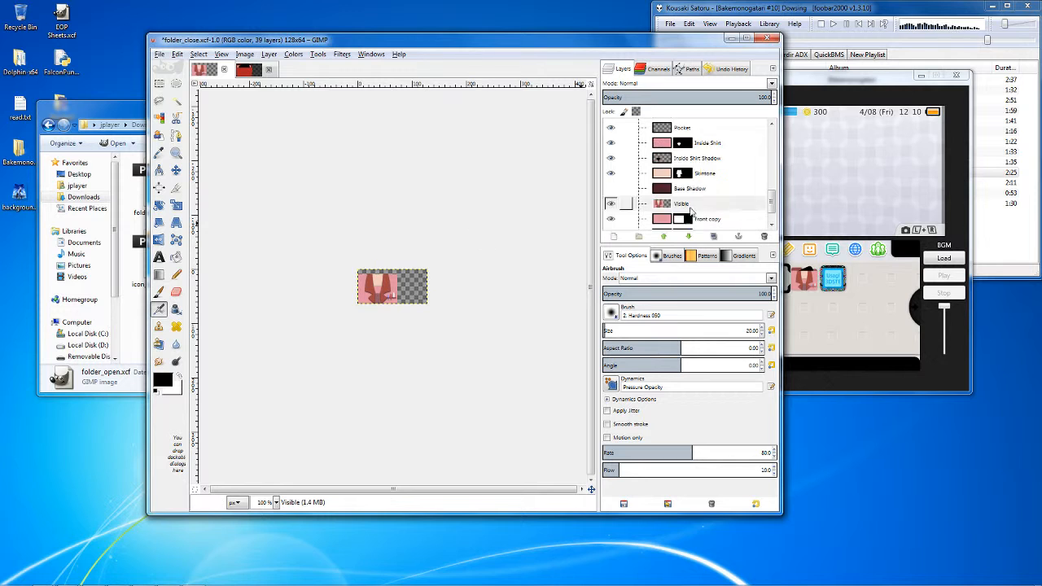
{"action": "left_click", "coordinate": [663, 207]}
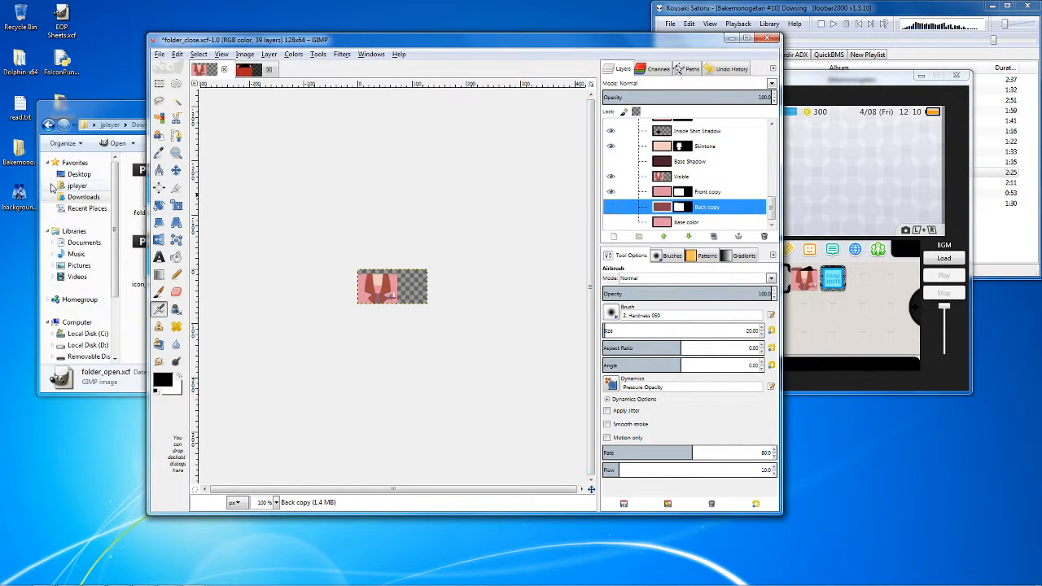
{"action": "left_click", "coordinate": [159, 151]}
{"action": "left_click", "coordinate": [373, 285]}
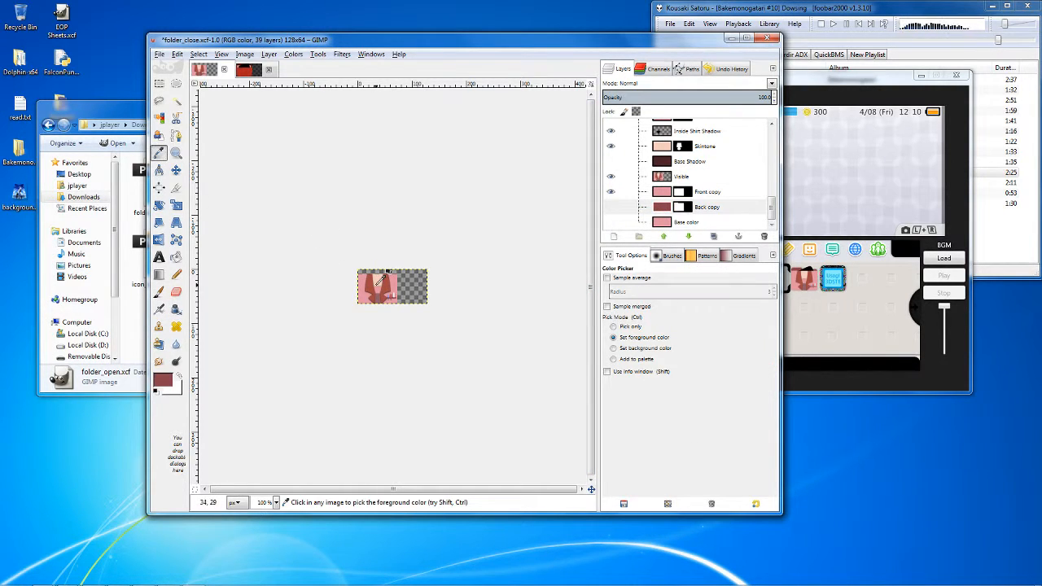
Move the Visible copy layer in folder_open.xcf out of the Template group to the bottom of the layer stack.
{"action": "left_click", "coordinate": [259, 70]}
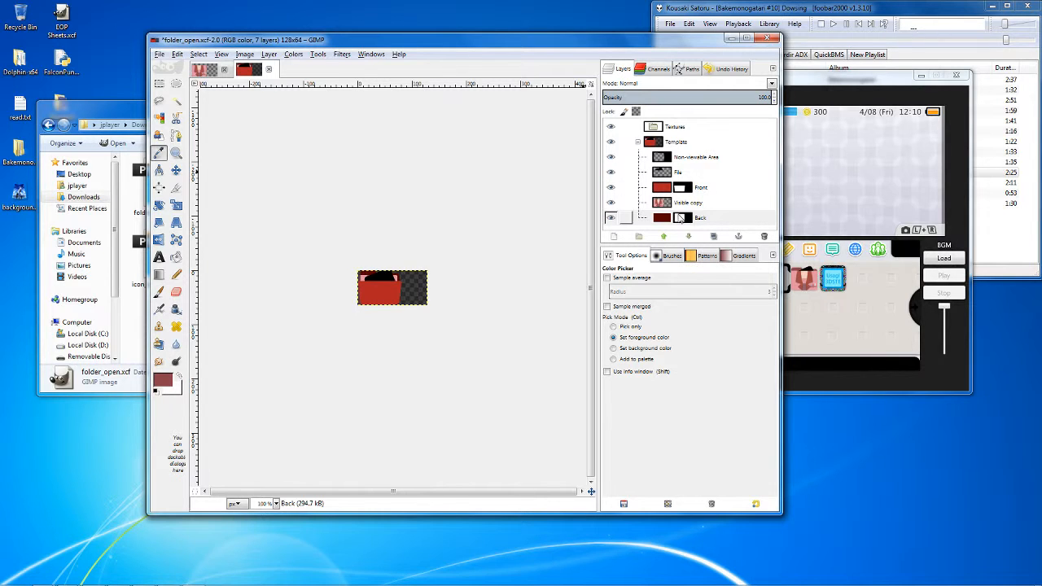
{"action": "left_click_drag", "start_coordinate": [674, 203], "coordinate": [672, 170]}
{"action": "left_click", "coordinate": [637, 157]}
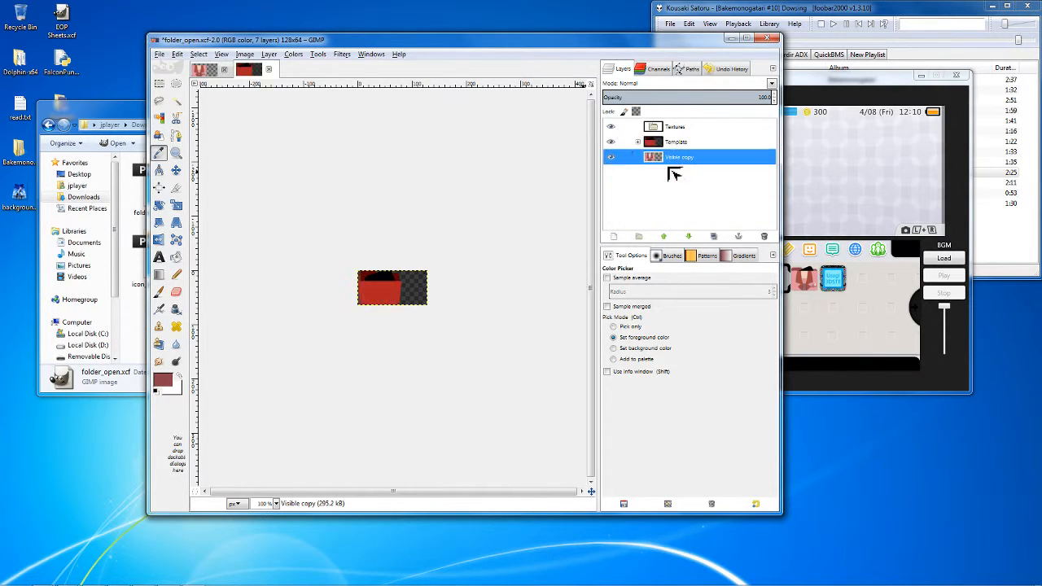
{"action": "right_click", "coordinate": [678, 160]}
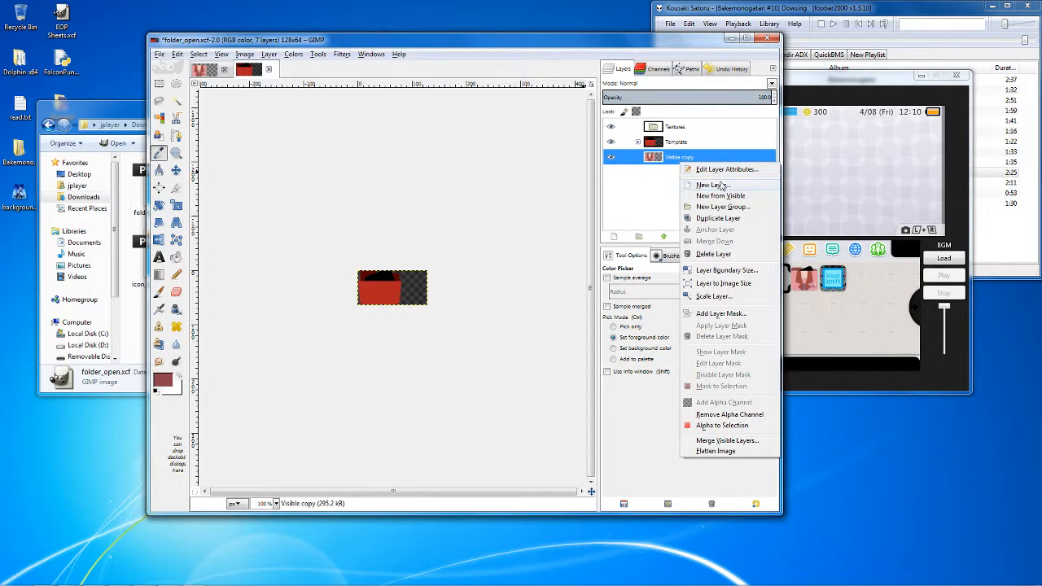
{"action": "left_click", "coordinate": [639, 150]}
{"action": "left_click", "coordinate": [638, 141]}
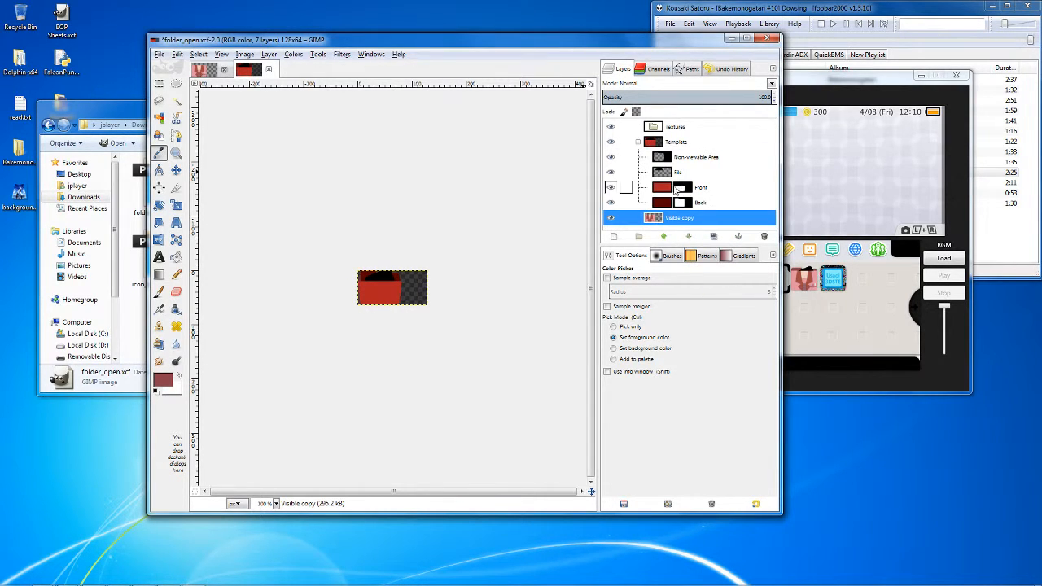
Duplicate the Back layer to the bottom of the stack, outside the Template group, and fill the copy with the dark pink foreground color.
{"action": "left_click", "coordinate": [672, 202]}
{"action": "right_click", "coordinate": [665, 203]}
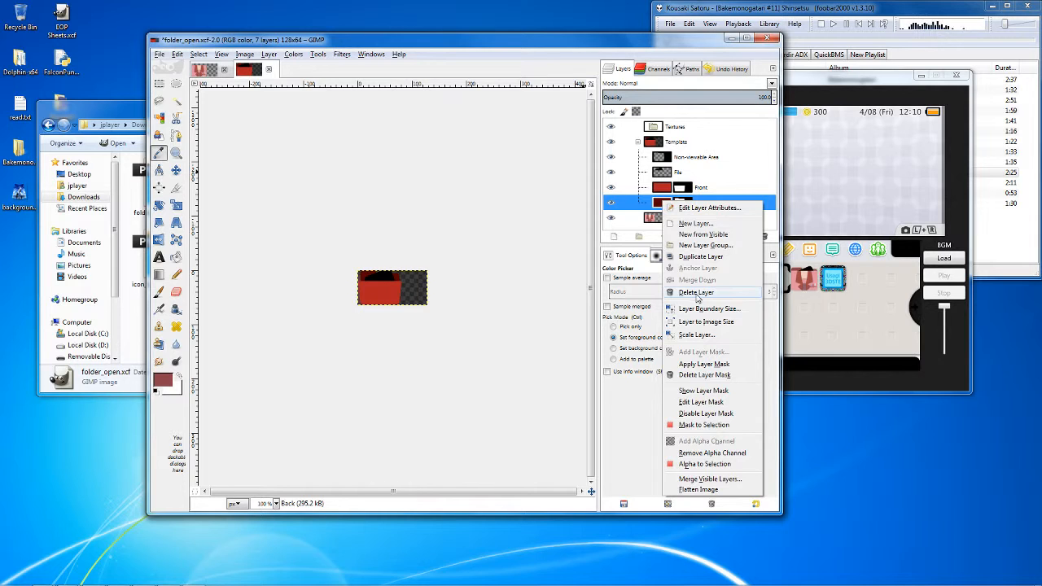
{"action": "left_click", "coordinate": [699, 257]}
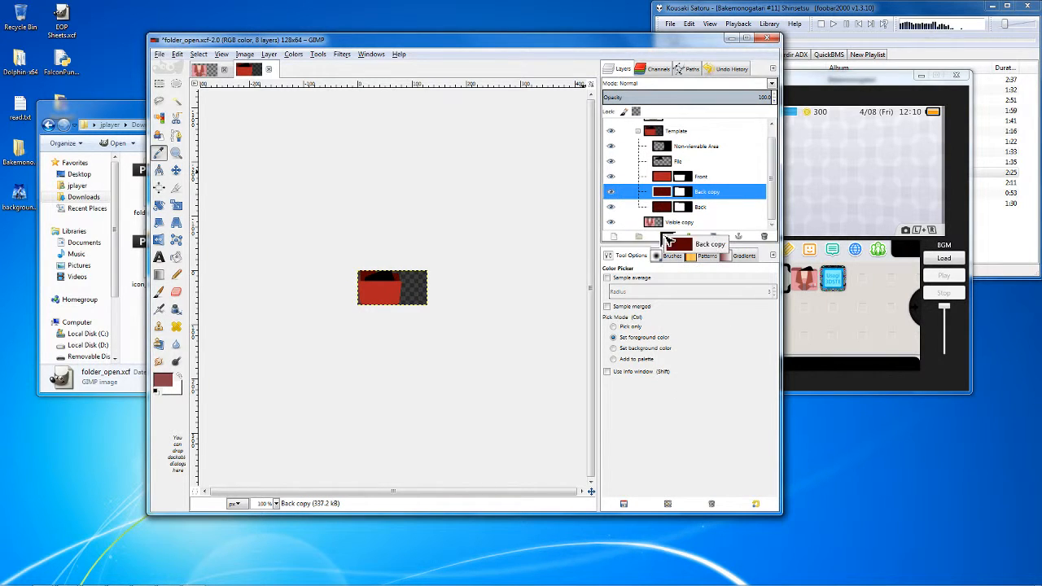
{"action": "left_click_drag", "start_coordinate": [665, 238], "coordinate": [666, 229]}
{"action": "left_click", "coordinate": [637, 142]}
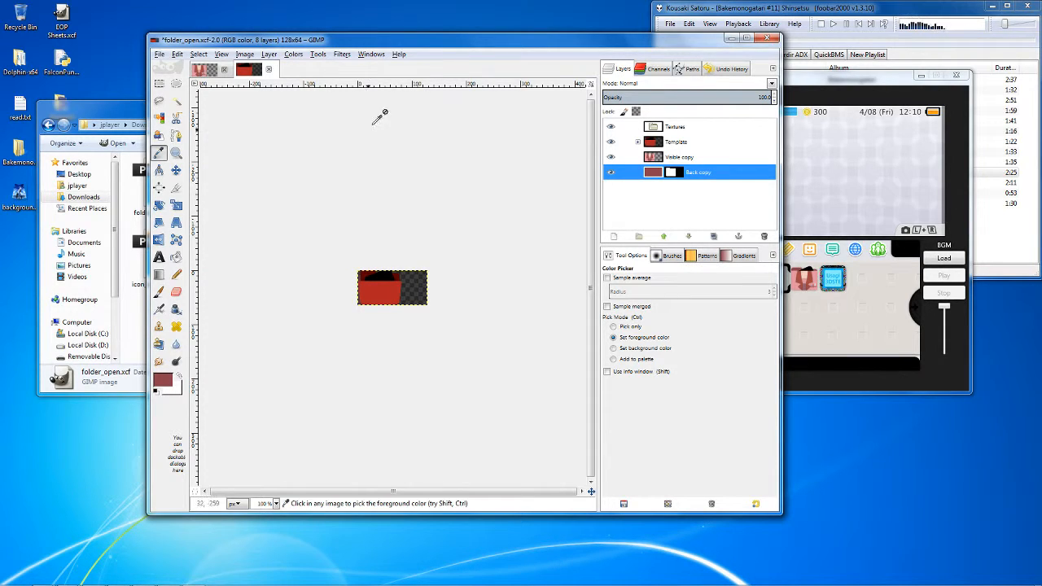
Hide the File, Front and Back layers inside the Template group.
{"action": "left_click", "coordinate": [276, 503]}
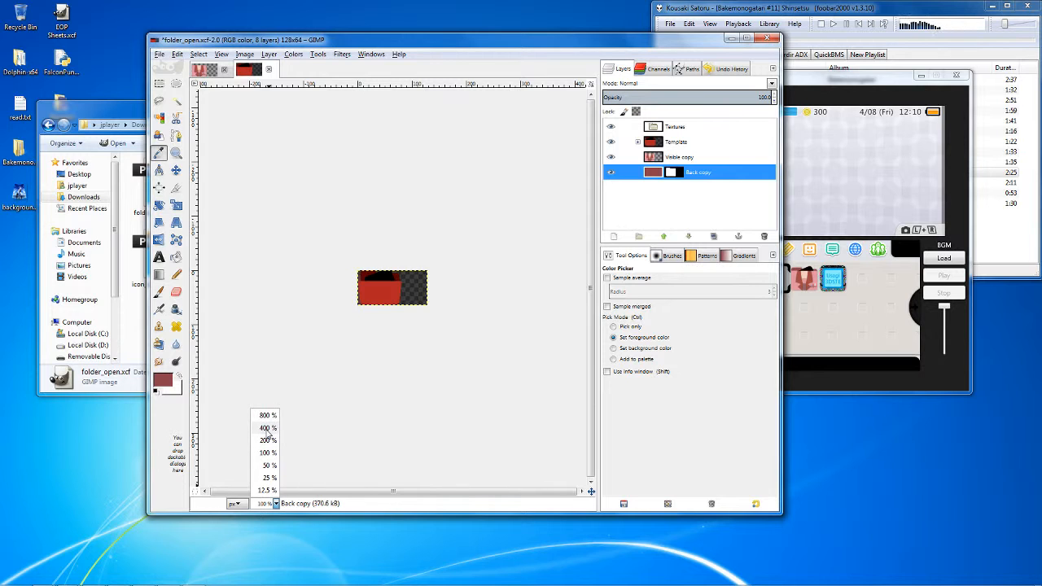
{"action": "left_click", "coordinate": [268, 428]}
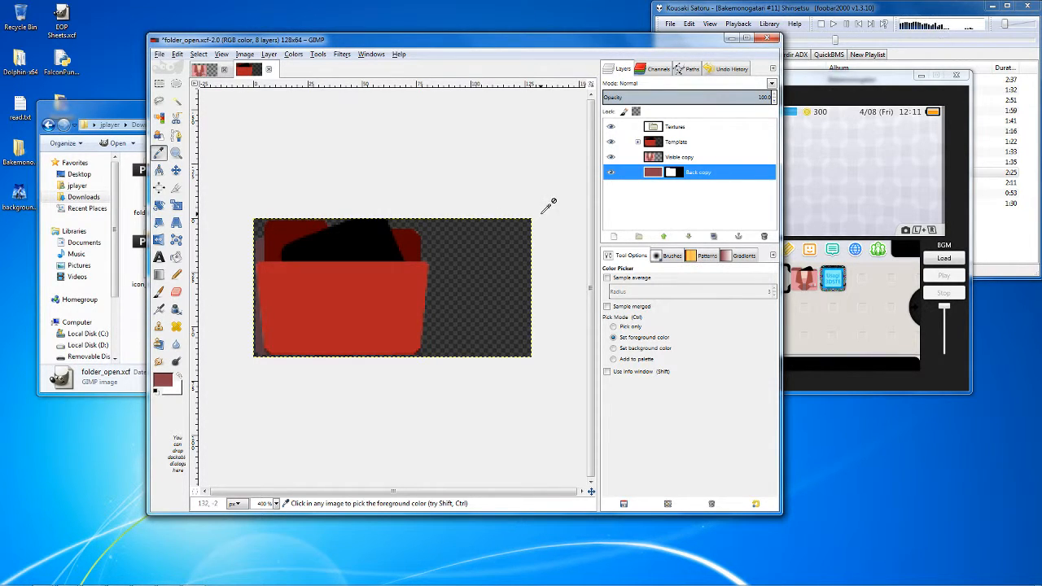
{"action": "left_click", "coordinate": [637, 142]}
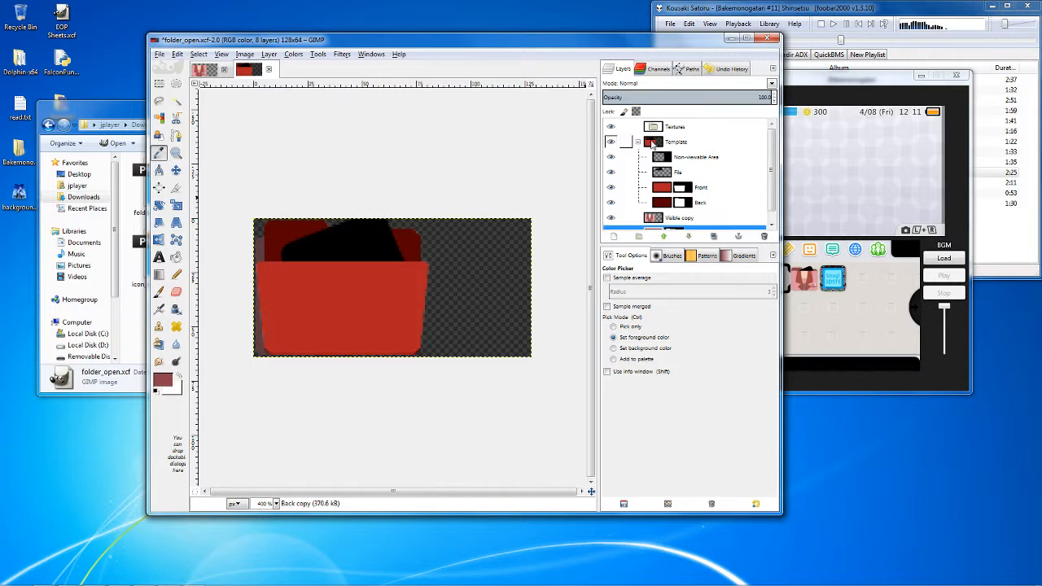
{"action": "left_click", "coordinate": [708, 157]}
{"action": "left_click", "coordinate": [610, 172]}
{"action": "left_click", "coordinate": [611, 188]}
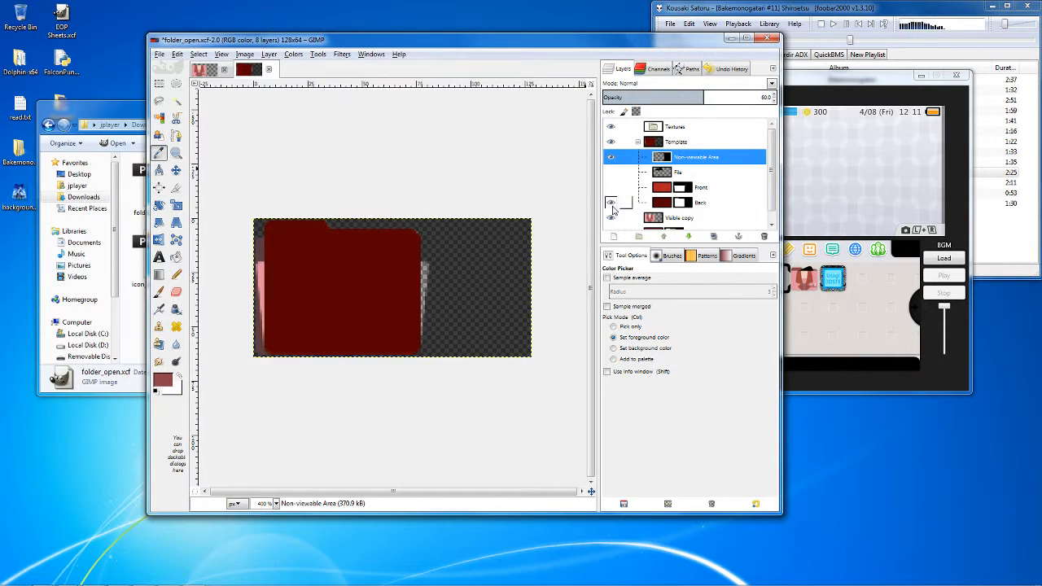
{"action": "left_click", "coordinate": [612, 203]}
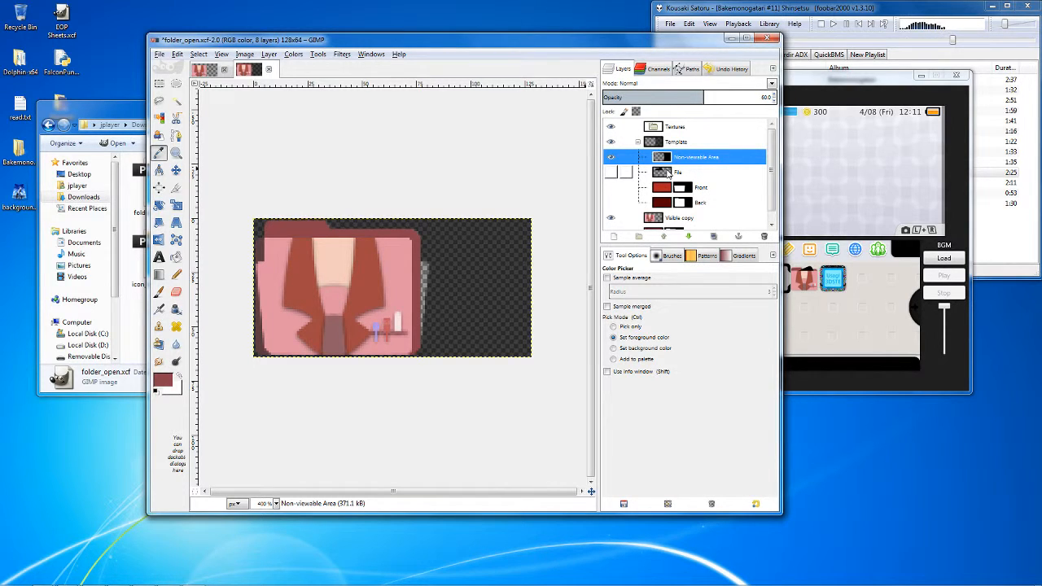
Move the Visible copy artwork about 2 px to the right so it lines up with the Back copy folder shape.
{"action": "scroll", "coordinate": [669, 173], "scroll_direction": "down", "scroll_amount": 1}
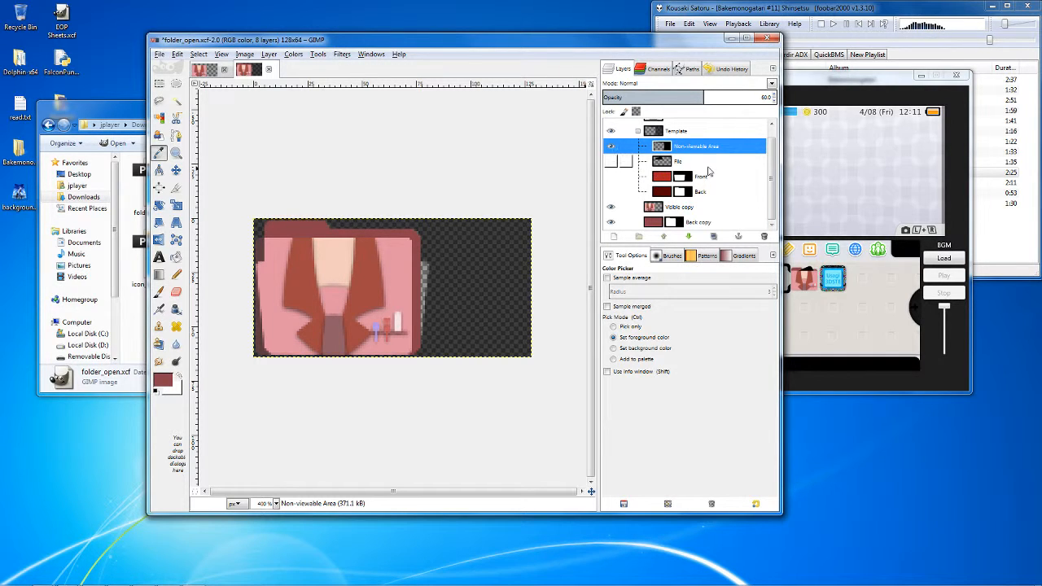
{"action": "left_click", "coordinate": [175, 170]}
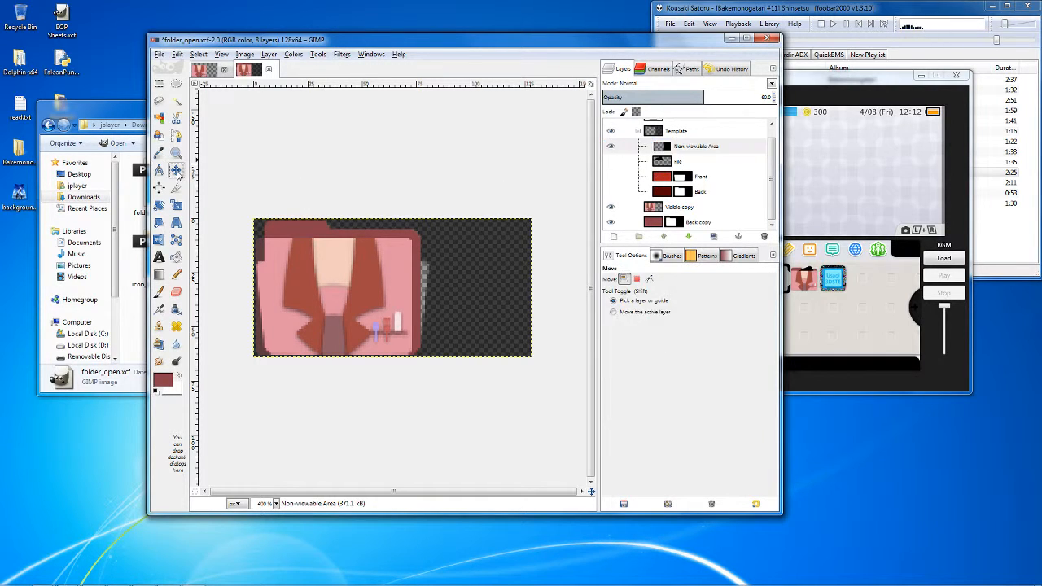
{"action": "left_click_drag", "start_coordinate": [357, 277], "coordinate": [364, 275]}
{"action": "left_click", "coordinate": [692, 145]}
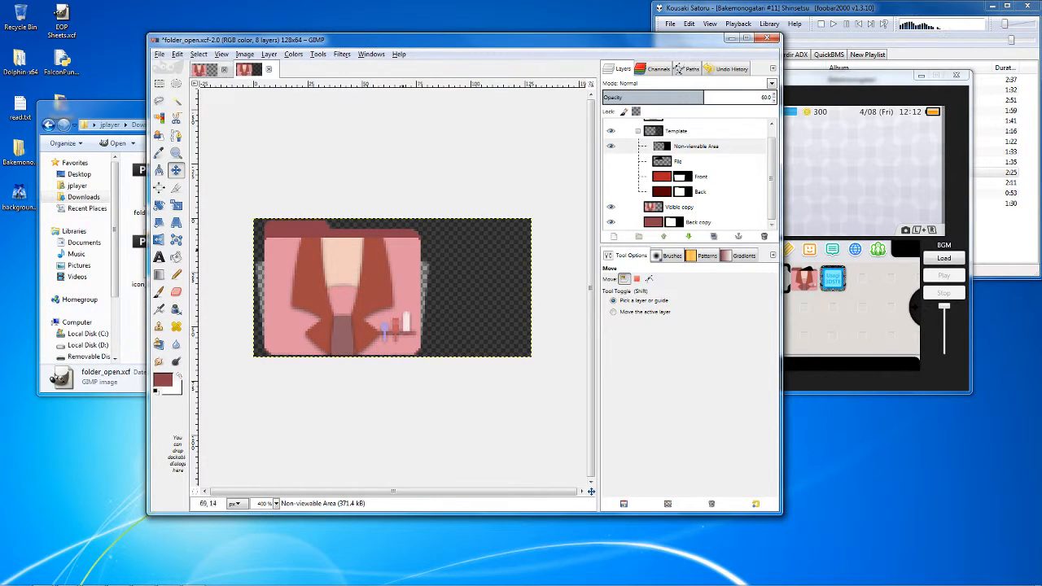
{"action": "left_click", "coordinate": [702, 152]}
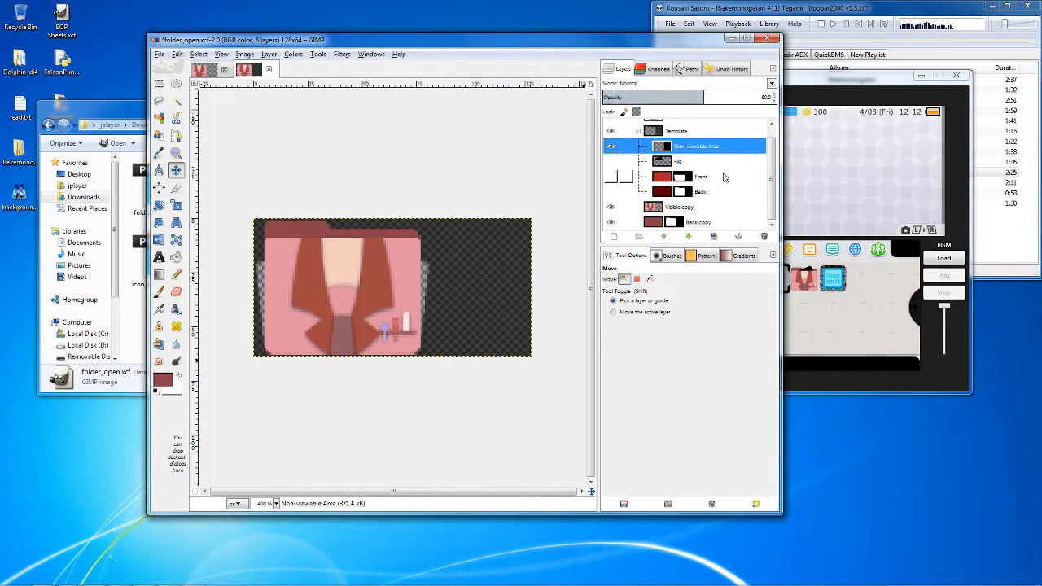
Select the opaque area of the Visible copy layer and crop the layer to that selection.
{"action": "left_click", "coordinate": [704, 207]}
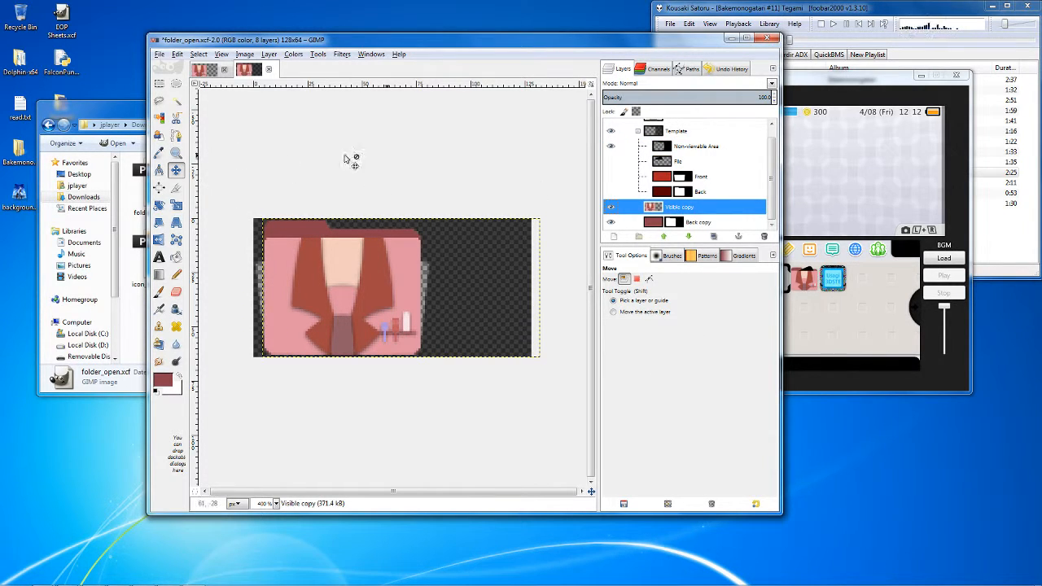
{"action": "right_click", "coordinate": [674, 215]}
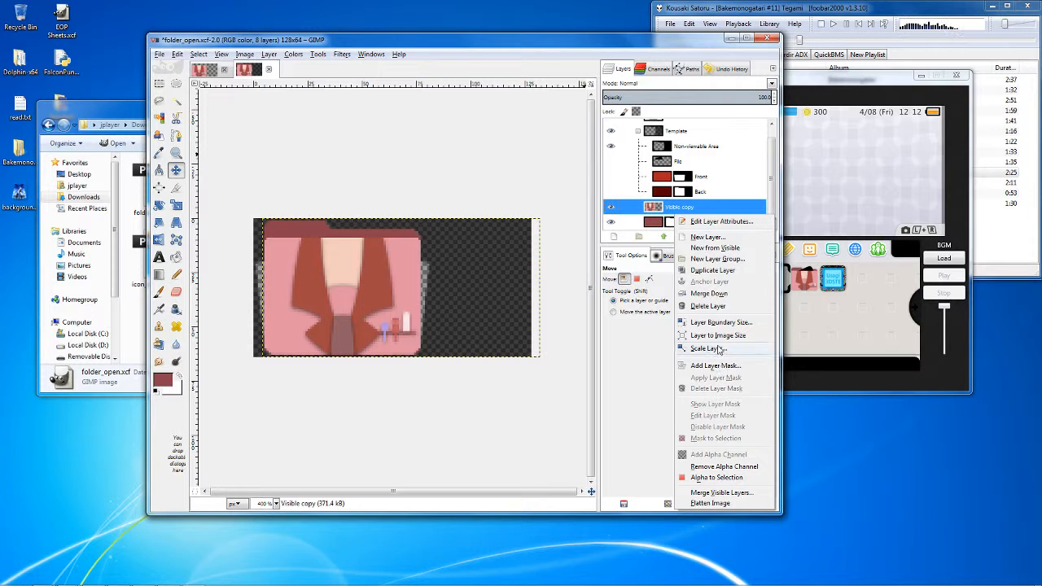
{"action": "left_click", "coordinate": [716, 477]}
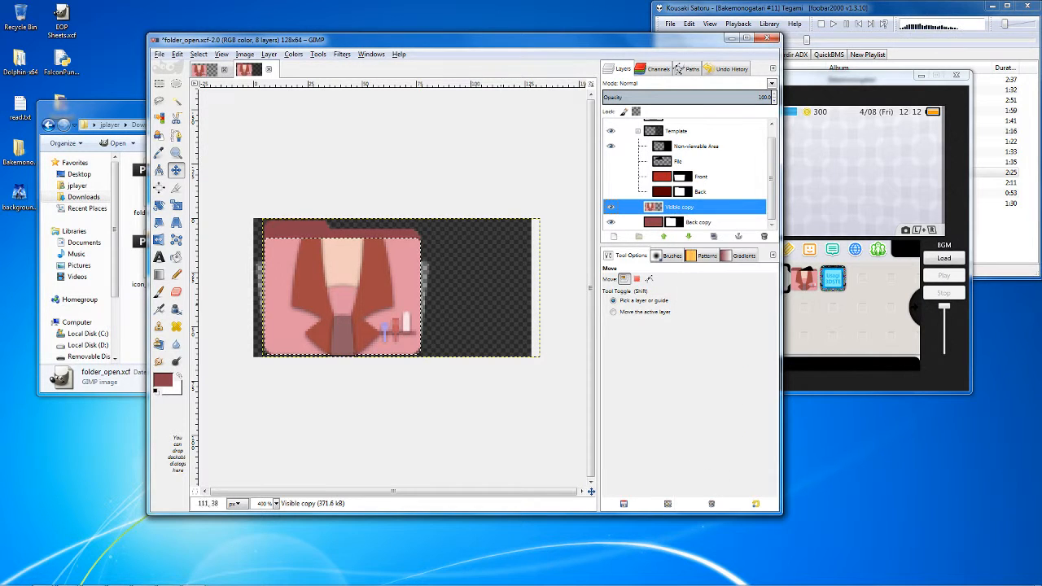
{"action": "left_click", "coordinate": [244, 55]}
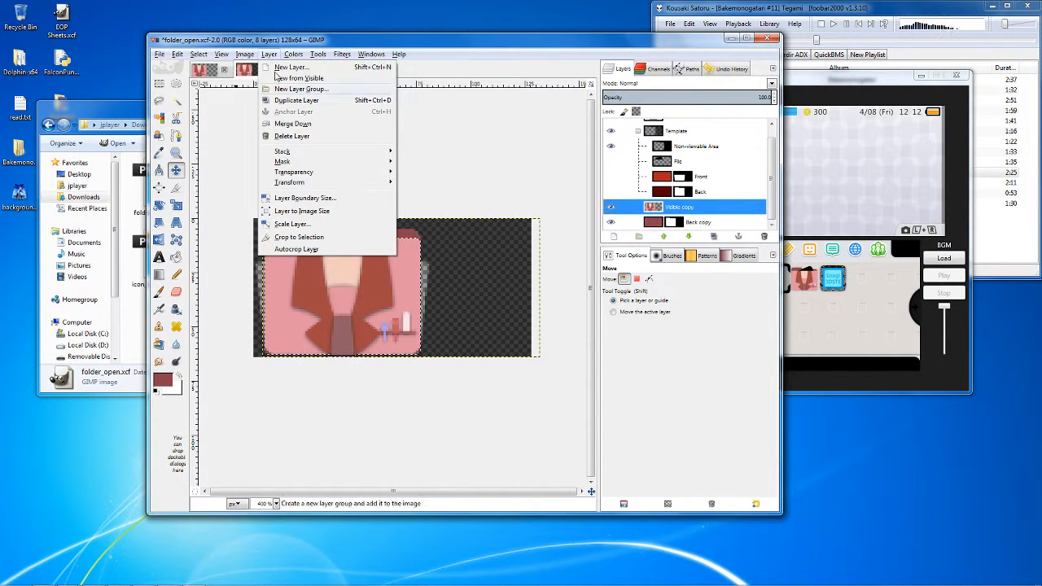
{"action": "left_click", "coordinate": [306, 238]}
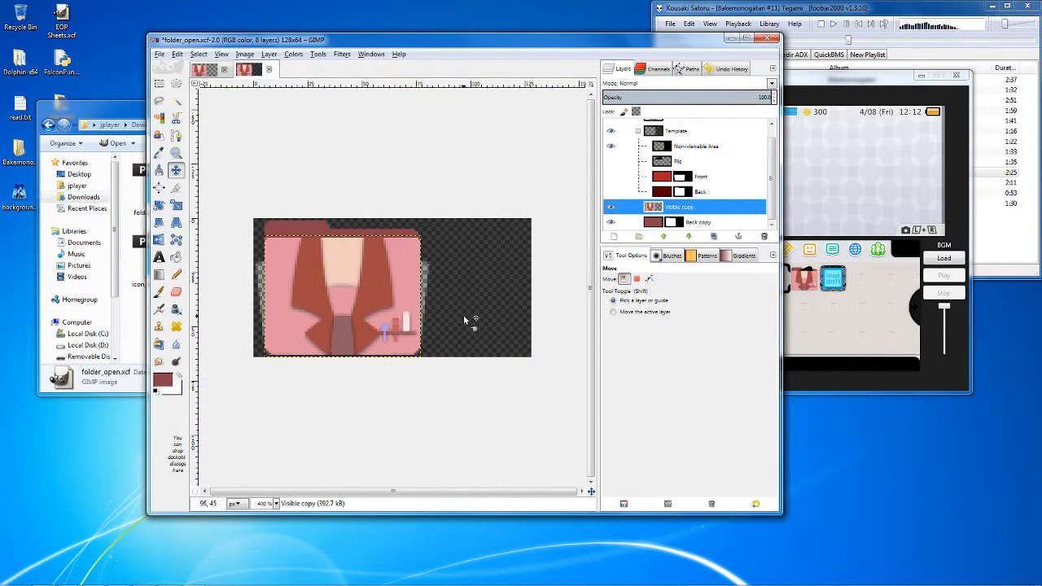
Trim a strip along the top edge of the Visible copy artwork using a rectangular selection, and crop the layer again to its opaque area.
{"action": "left_click", "coordinate": [160, 83]}
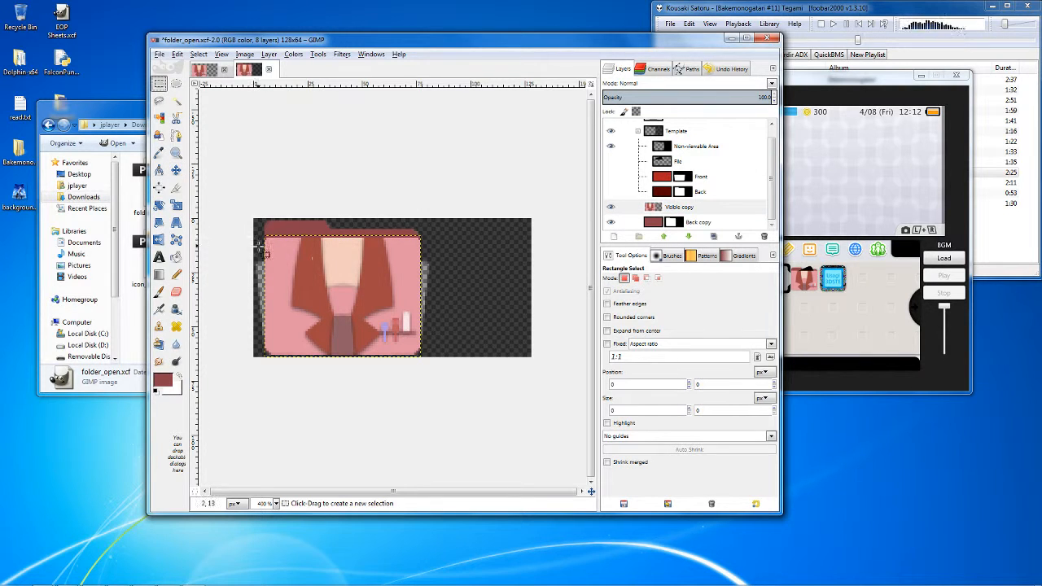
{"action": "left_click_drag", "start_coordinate": [251, 223], "coordinate": [463, 238]}
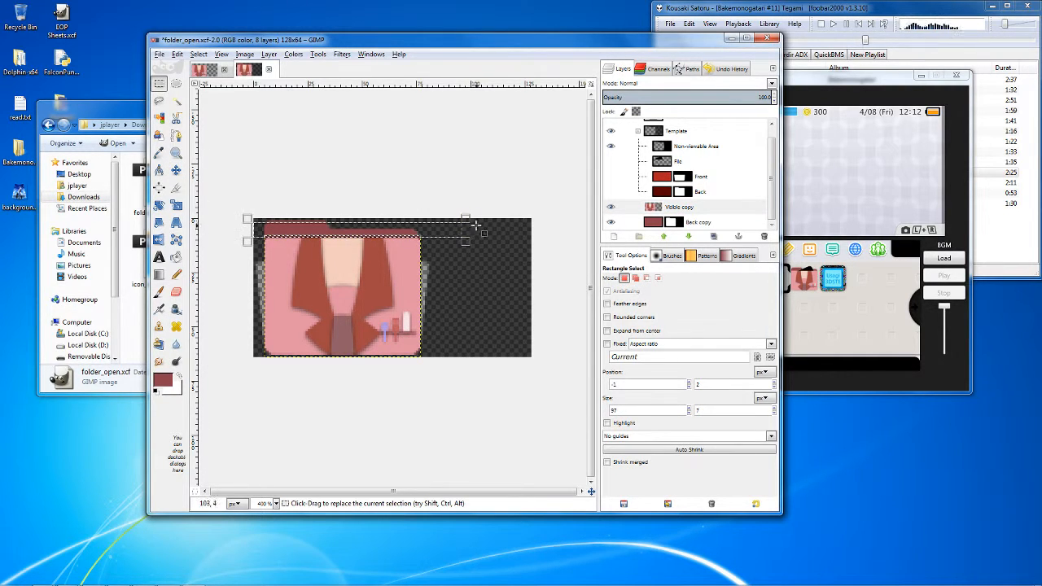
{"action": "left_click", "coordinate": [655, 209]}
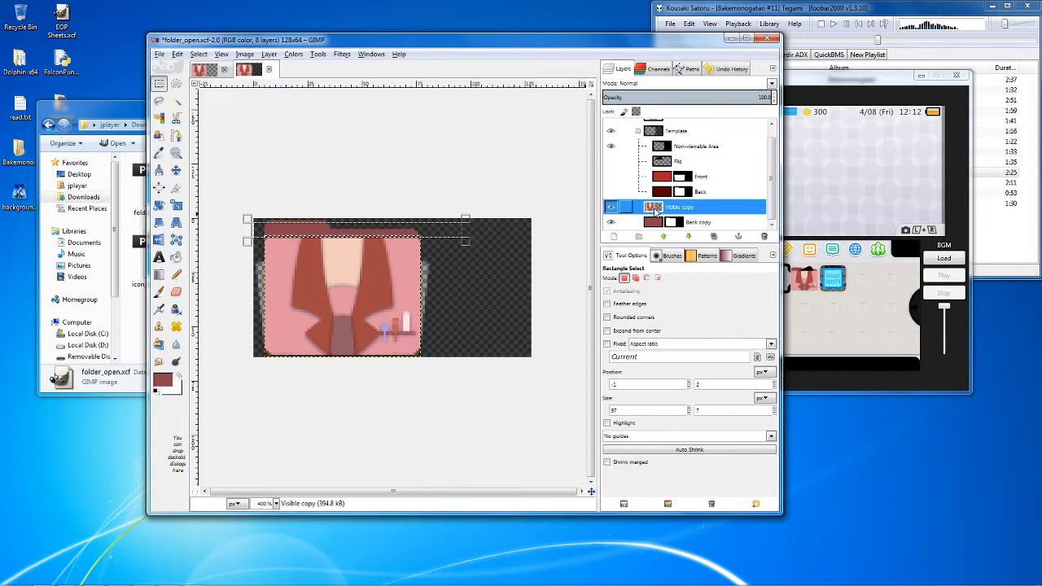
{"action": "right_click", "coordinate": [656, 210]}
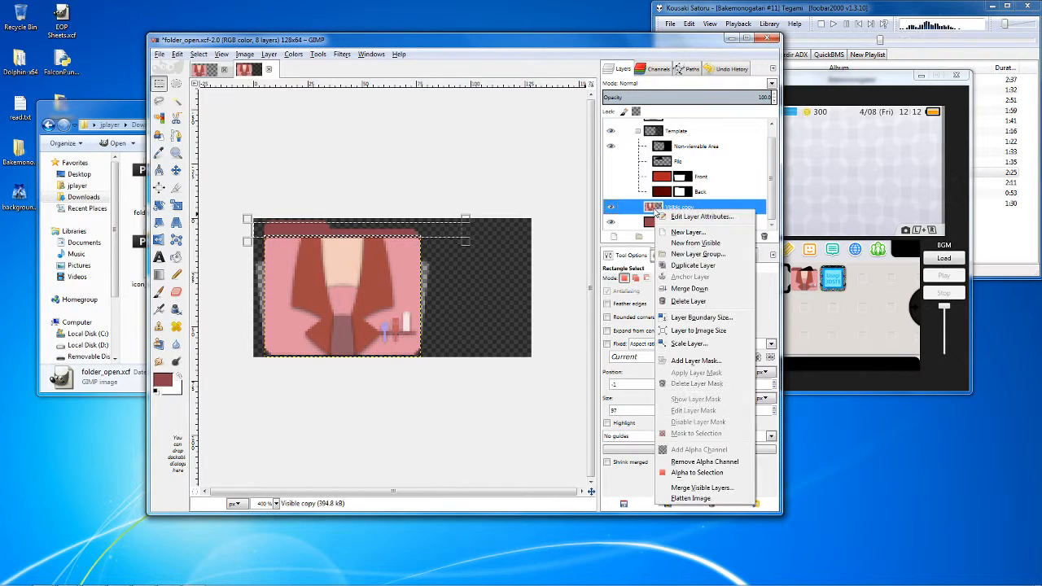
{"action": "left_click", "coordinate": [698, 472]}
{"action": "left_click", "coordinate": [269, 53]}
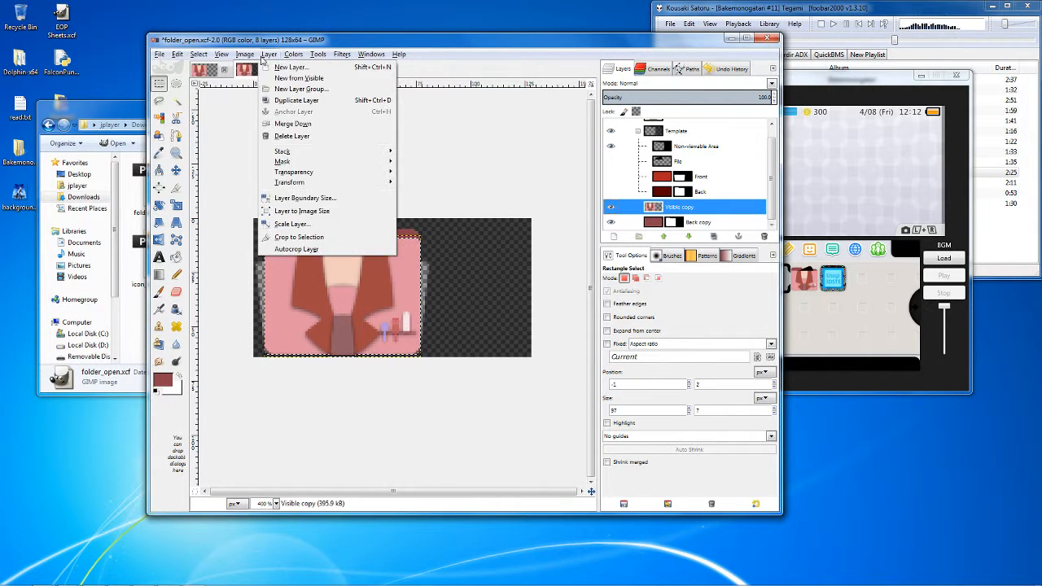
{"action": "left_click", "coordinate": [330, 236]}
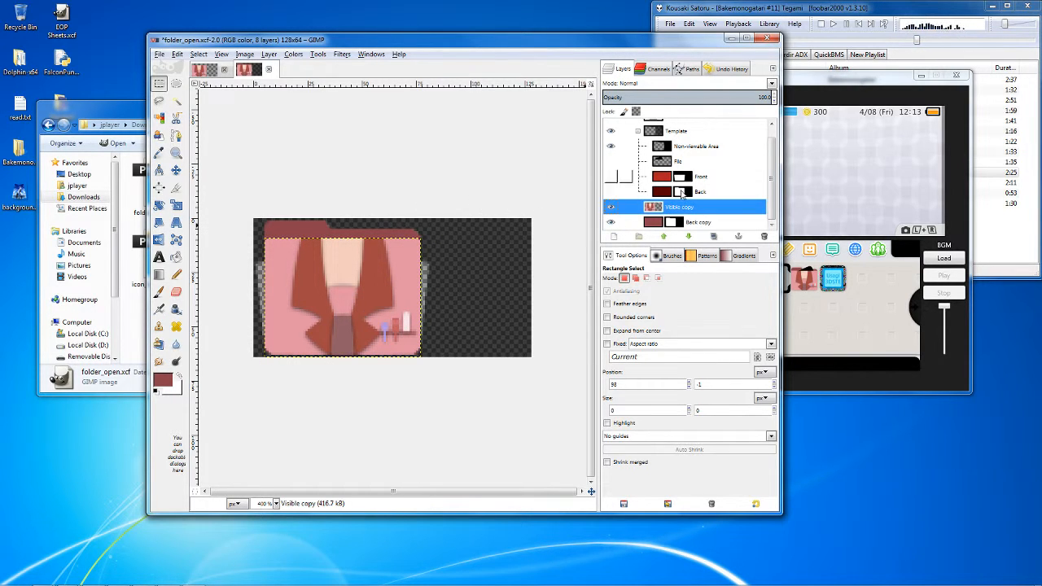
{"action": "left_click", "coordinate": [638, 133]}
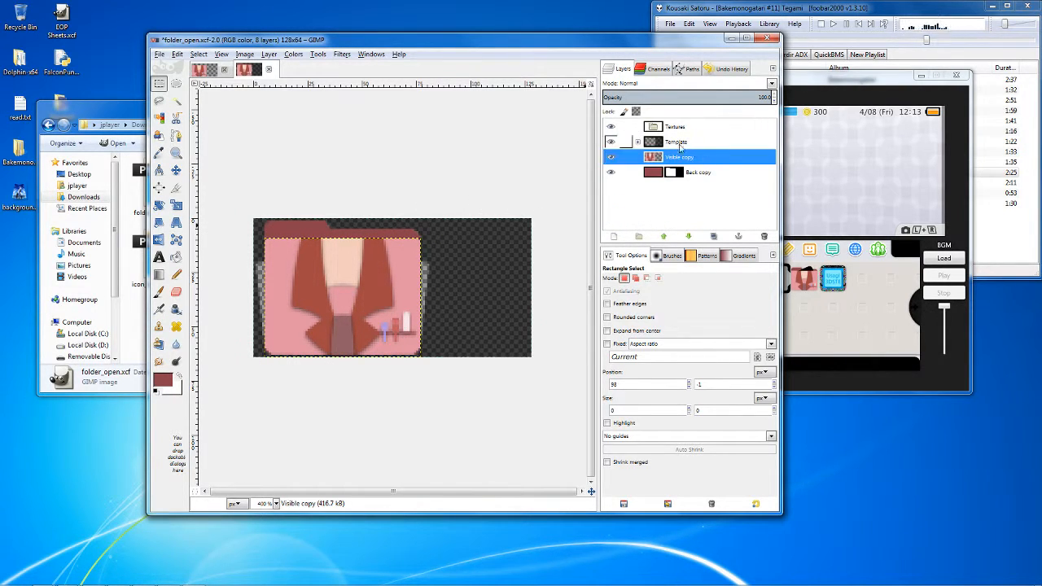
{"action": "left_click", "coordinate": [680, 144]}
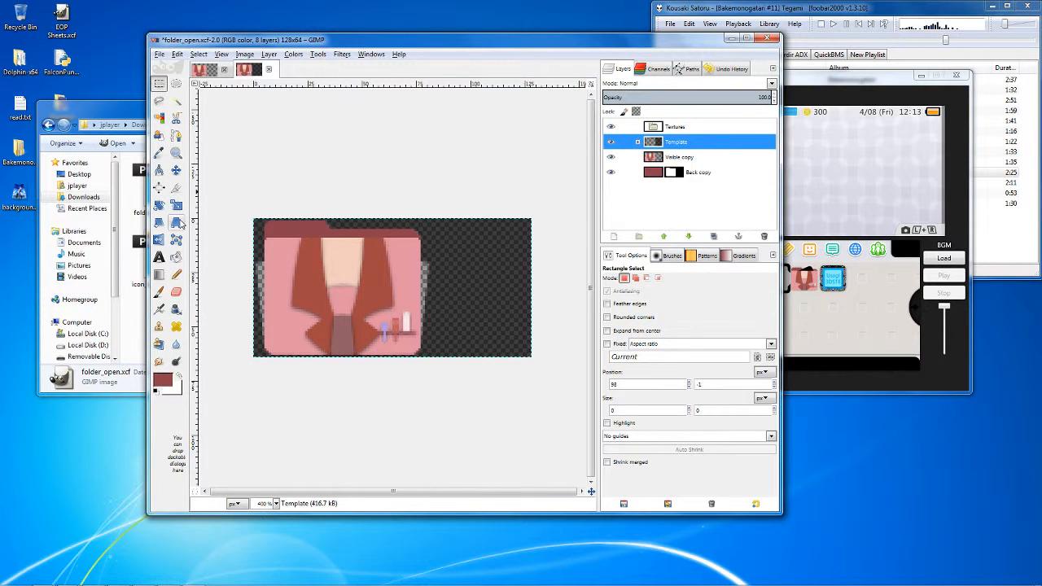
{"action": "left_click", "coordinate": [176, 223]}
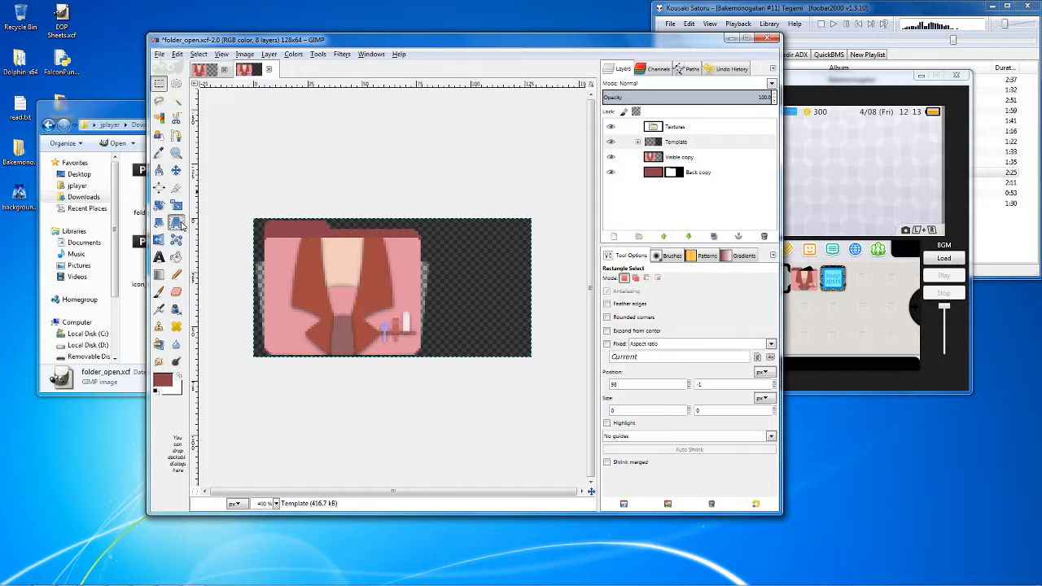
{"action": "left_click", "coordinate": [345, 237]}
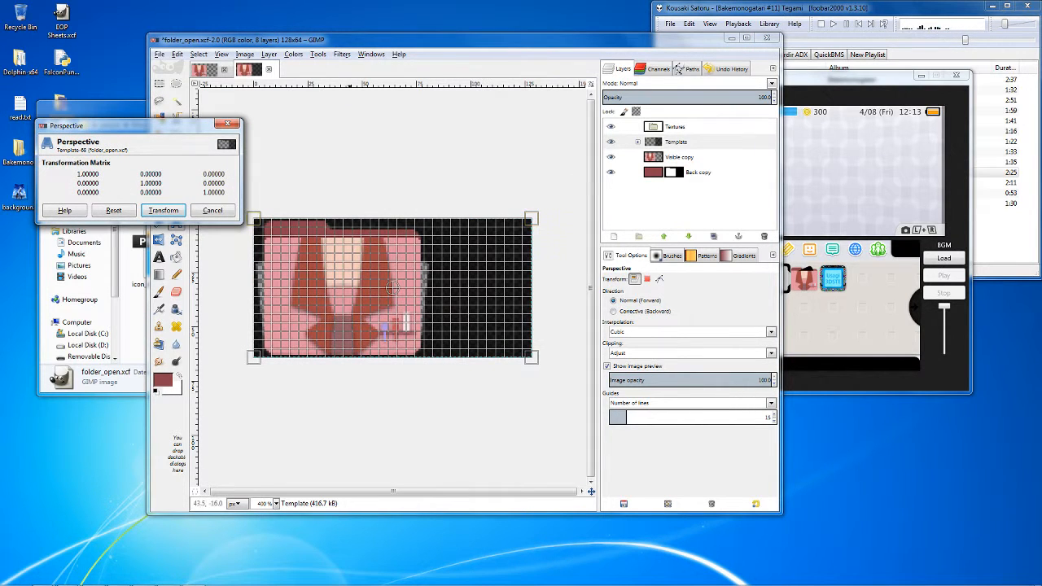
{"action": "left_click", "coordinate": [212, 210]}
Apply a Perspective transform to the Visible copy layer, lowering and spreading its top corners to match the open folder's front panel.
{"action": "key", "text": "Page_Down"}
{"action": "left_click", "coordinate": [473, 246]}
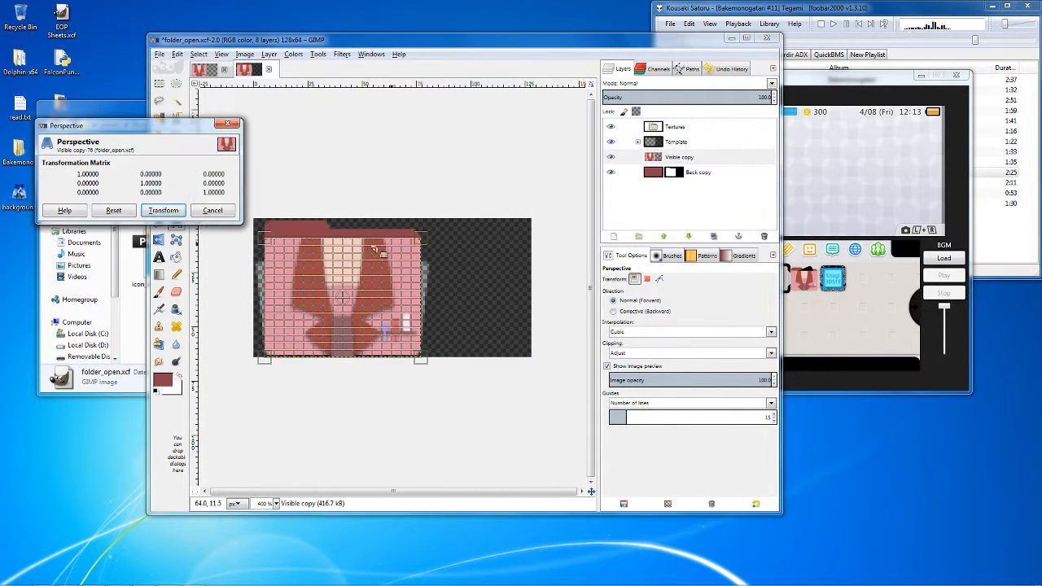
{"action": "left_click_drag", "start_coordinate": [423, 244], "coordinate": [433, 261]}
{"action": "left_click_drag", "start_coordinate": [265, 237], "coordinate": [256, 266]}
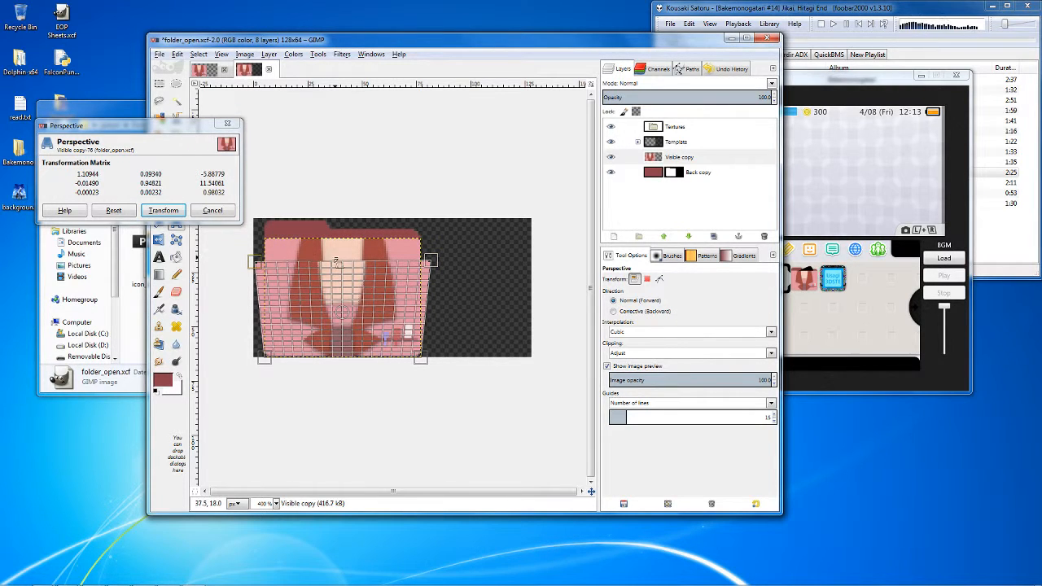
{"action": "left_click_drag", "start_coordinate": [431, 262], "coordinate": [432, 262]}
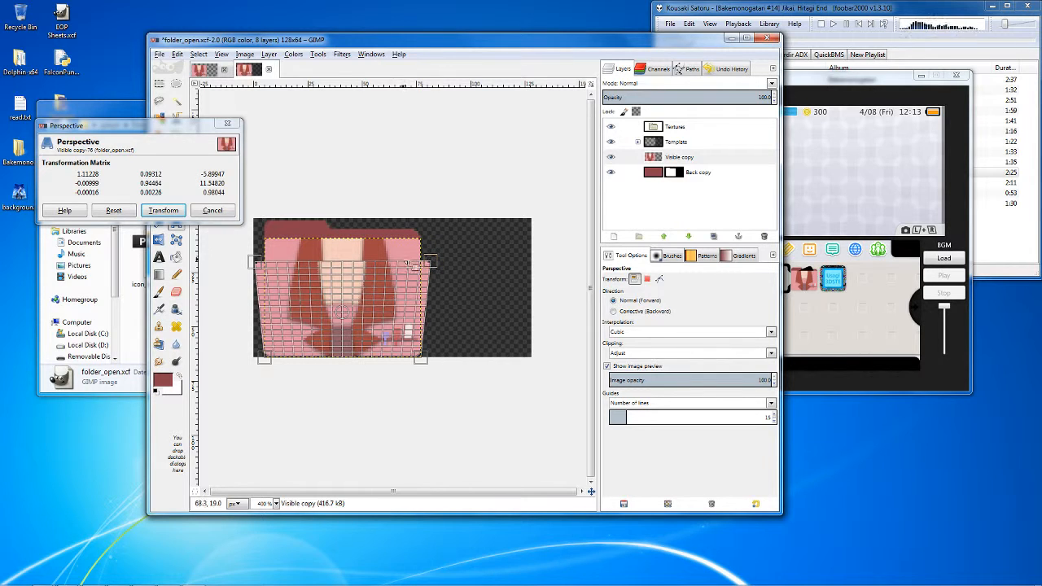
{"action": "left_click_drag", "start_coordinate": [256, 263], "coordinate": [258, 262]}
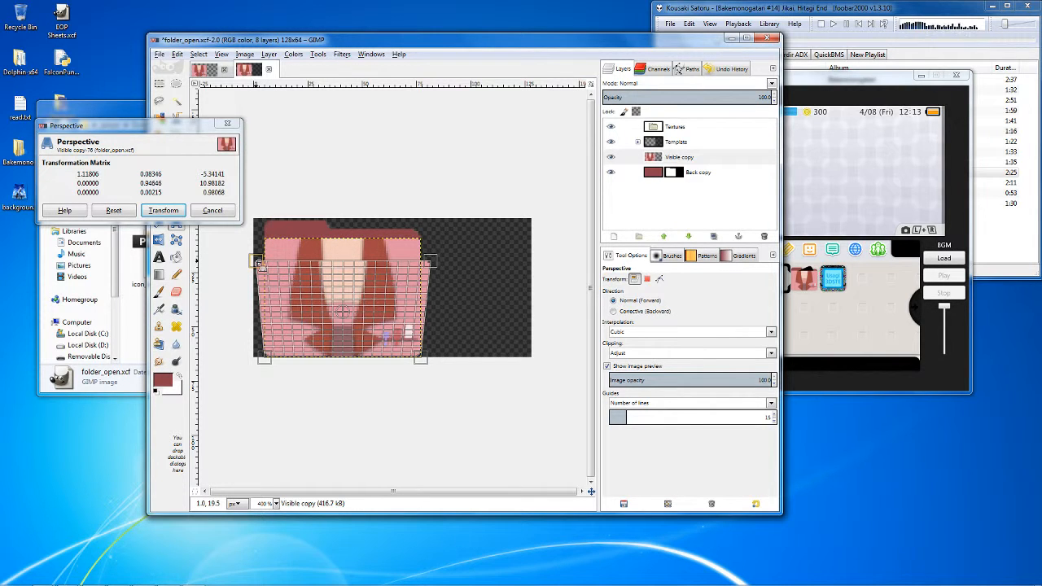
{"action": "left_click_drag", "start_coordinate": [258, 262], "coordinate": [257, 263]}
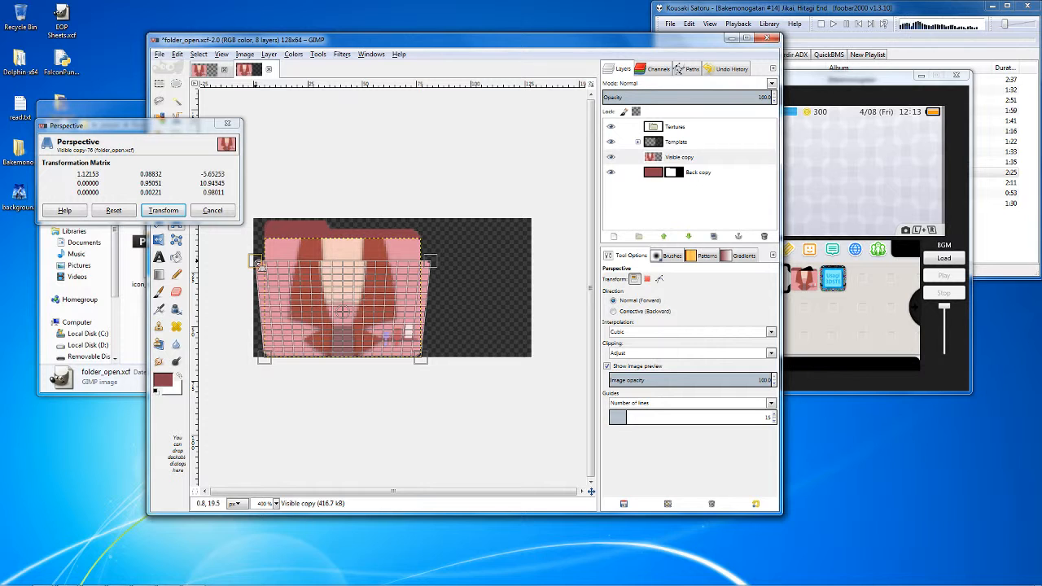
{"action": "left_click", "coordinate": [163, 210]}
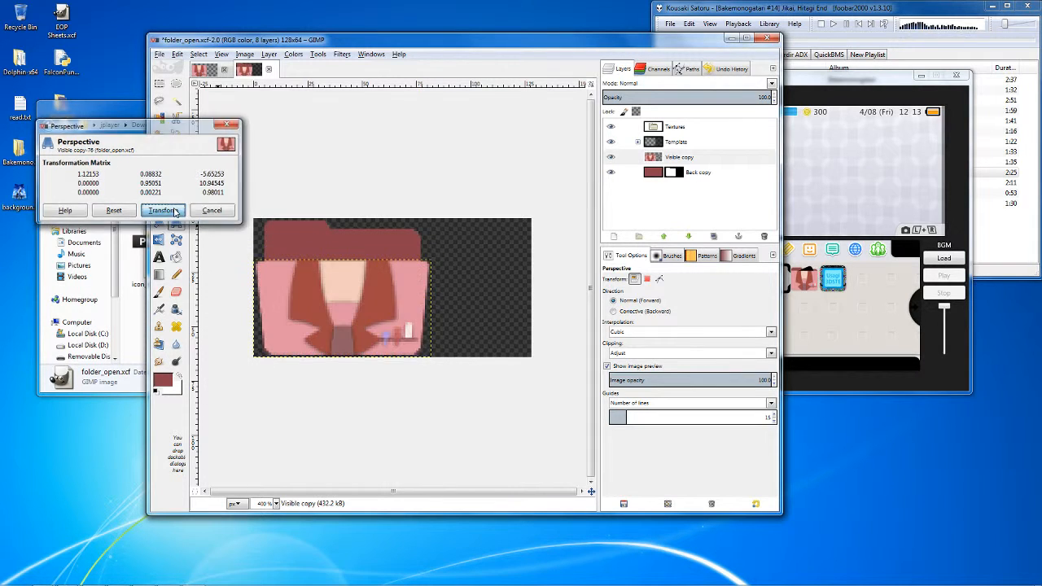
Compare the image with and without the Visible copy layer to check the fit of the transformed front panel.
{"action": "left_click", "coordinate": [612, 157]}
{"action": "left_click", "coordinate": [611, 157]}
{"action": "left_click", "coordinate": [613, 157]}
{"action": "left_click", "coordinate": [613, 157]}
{"action": "left_click", "coordinate": [612, 157]}
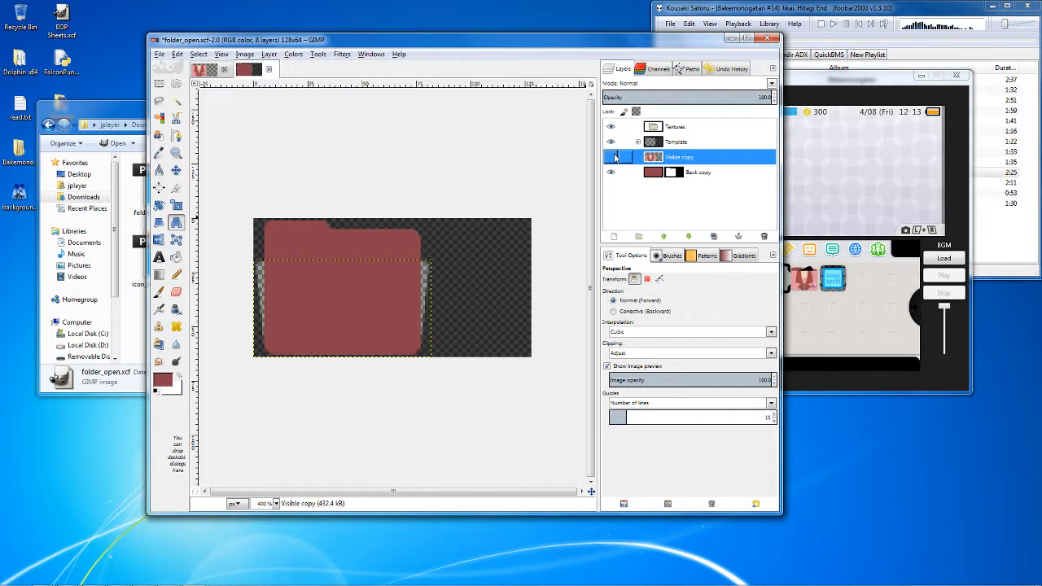
{"action": "left_click", "coordinate": [612, 157]}
{"action": "left_click", "coordinate": [612, 157]}
{"action": "left_click", "coordinate": [612, 157]}
{"action": "left_click", "coordinate": [613, 157]}
{"action": "left_click", "coordinate": [613, 157]}
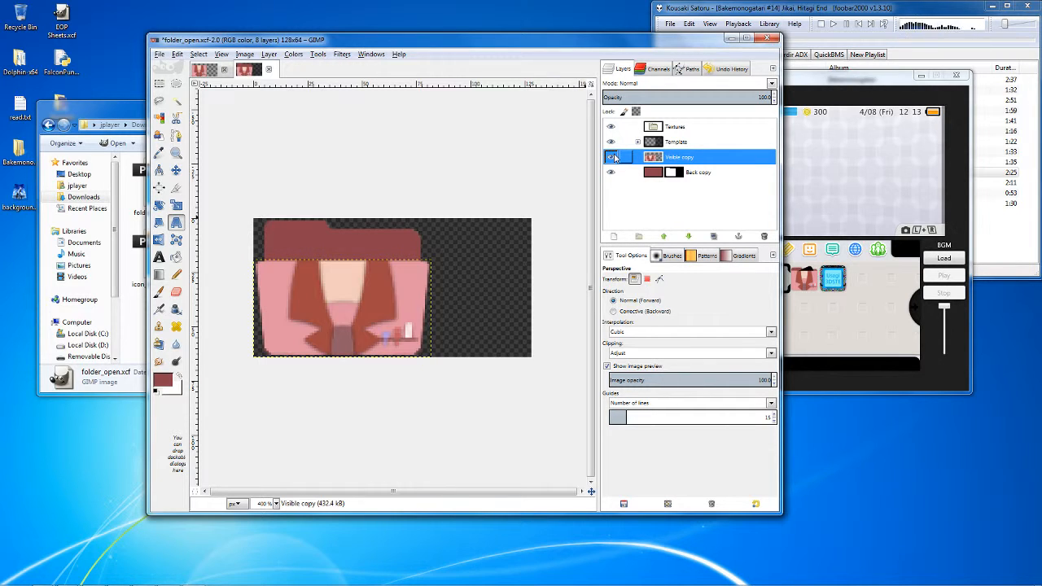
Examine the Visible copy and Back copy layers together at 400% and 100% zoom, checking how the open folder looks.
{"action": "left_click", "coordinate": [670, 174]}
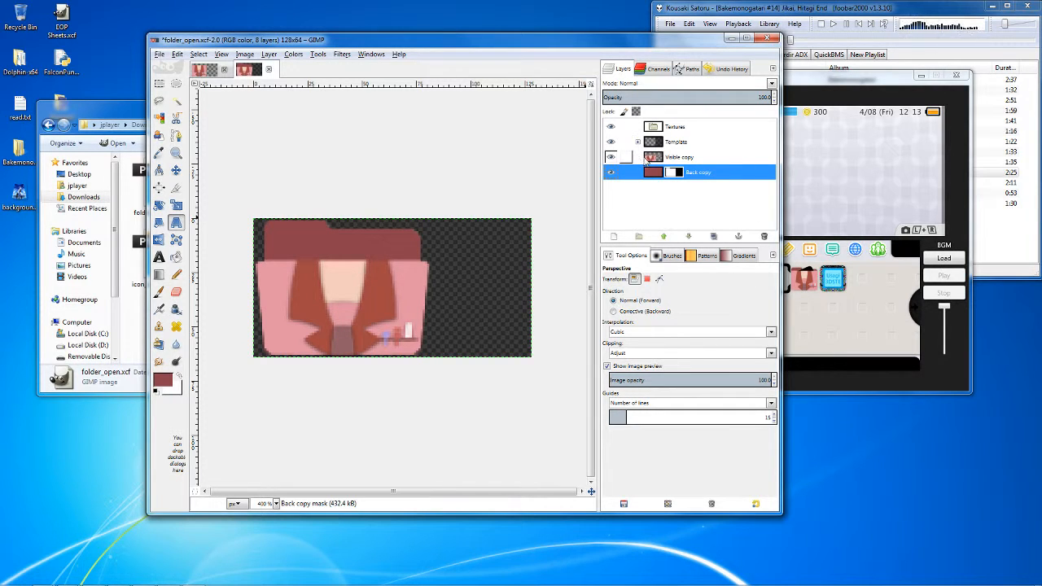
{"action": "left_click", "coordinate": [611, 157]}
{"action": "left_click", "coordinate": [611, 157]}
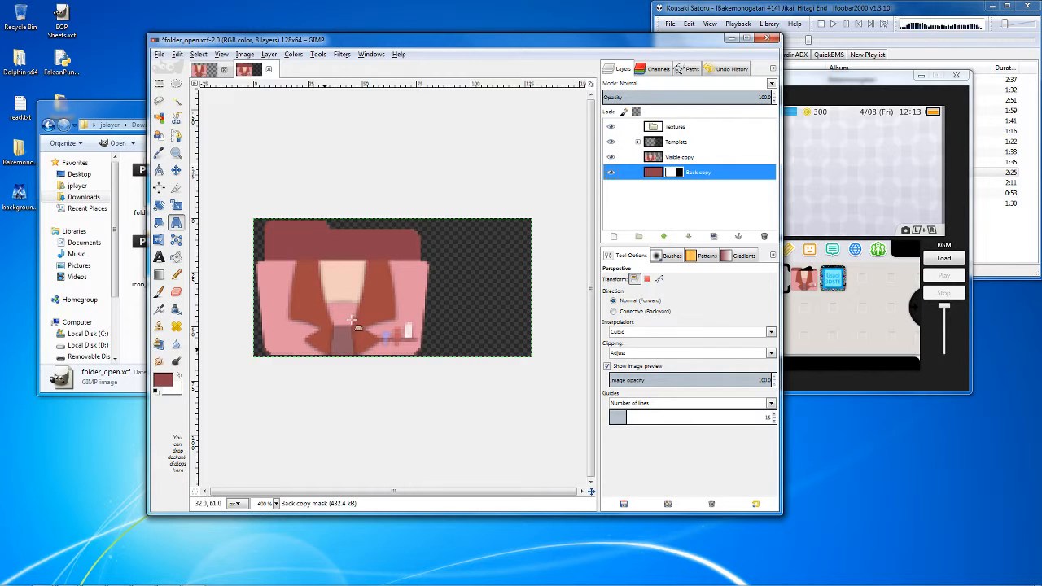
{"action": "left_click", "coordinate": [267, 503]}
{"action": "left_click", "coordinate": [271, 458]}
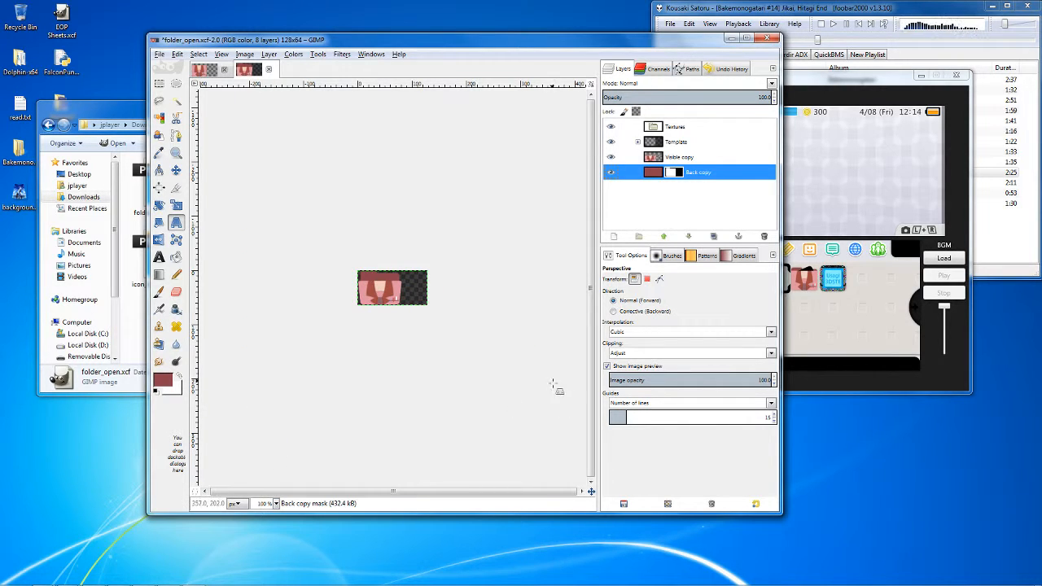
{"action": "left_click", "coordinate": [691, 177]}
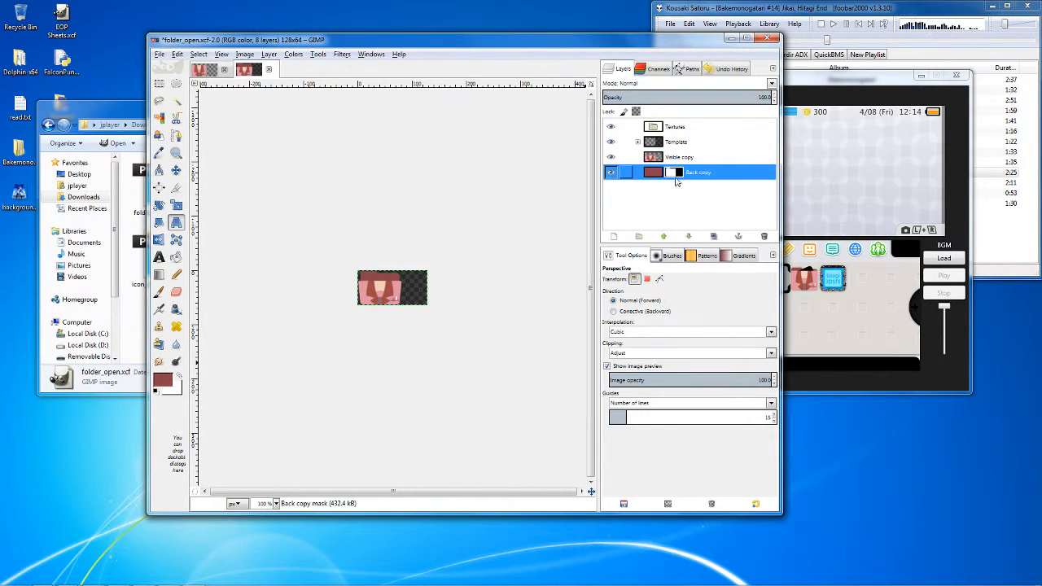
{"action": "left_click", "coordinate": [634, 158]}
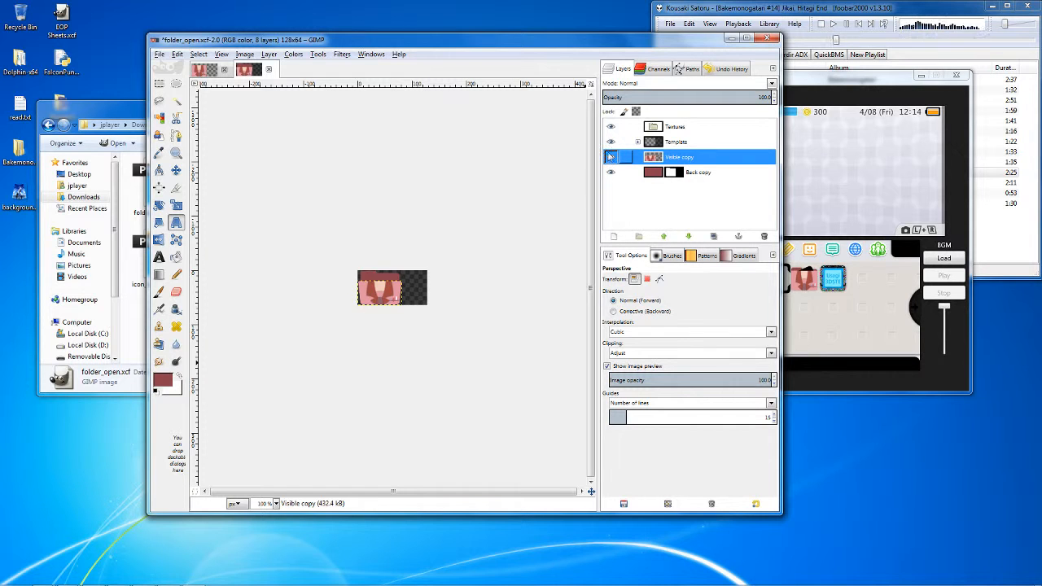
{"action": "left_click", "coordinate": [665, 172]}
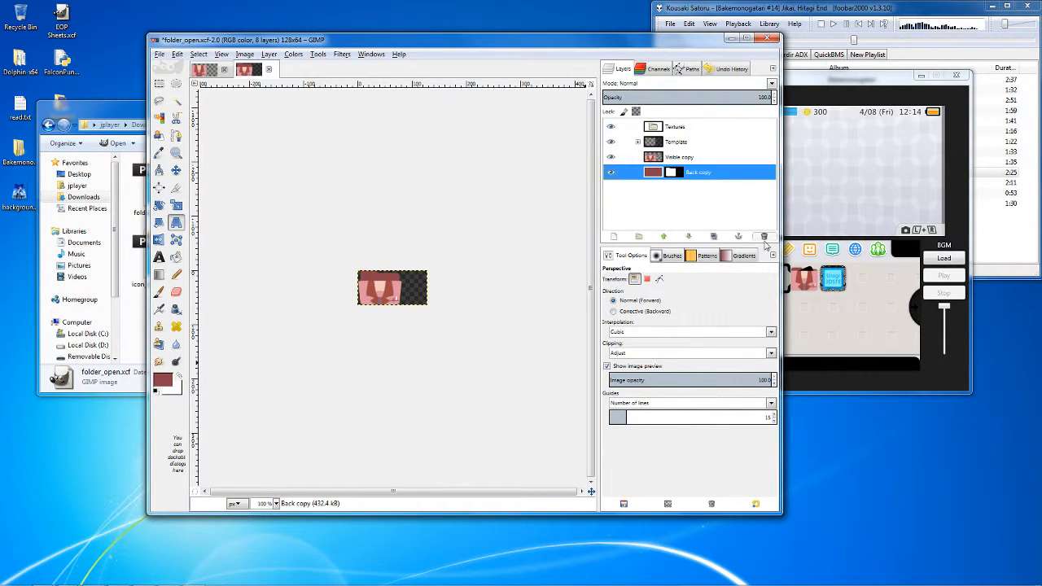
Add a new transparent layer directly above the Back copy layer.
{"action": "right_click", "coordinate": [717, 174]}
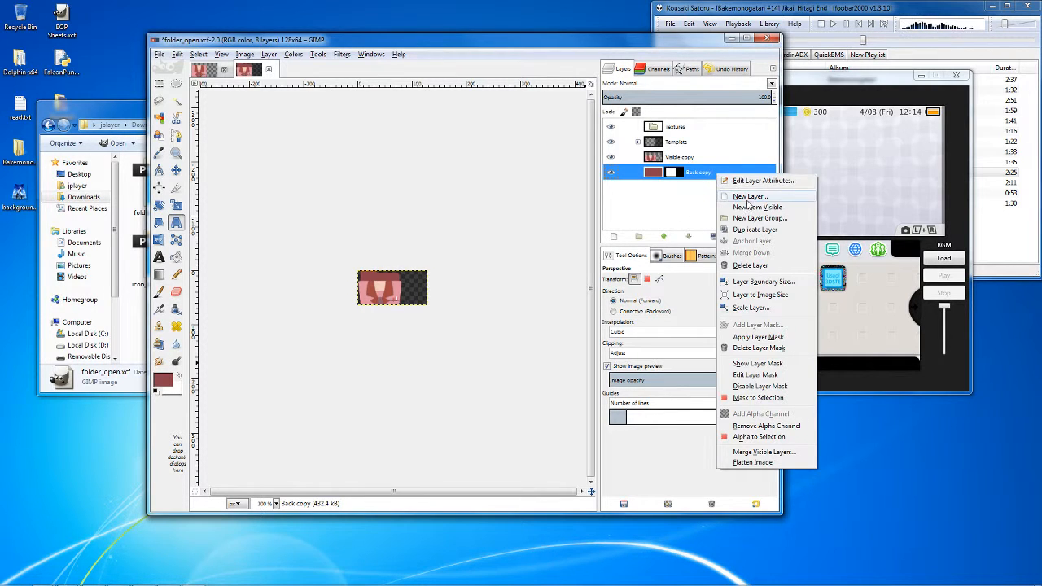
{"action": "left_click", "coordinate": [748, 197]}
{"action": "left_click", "coordinate": [751, 289]}
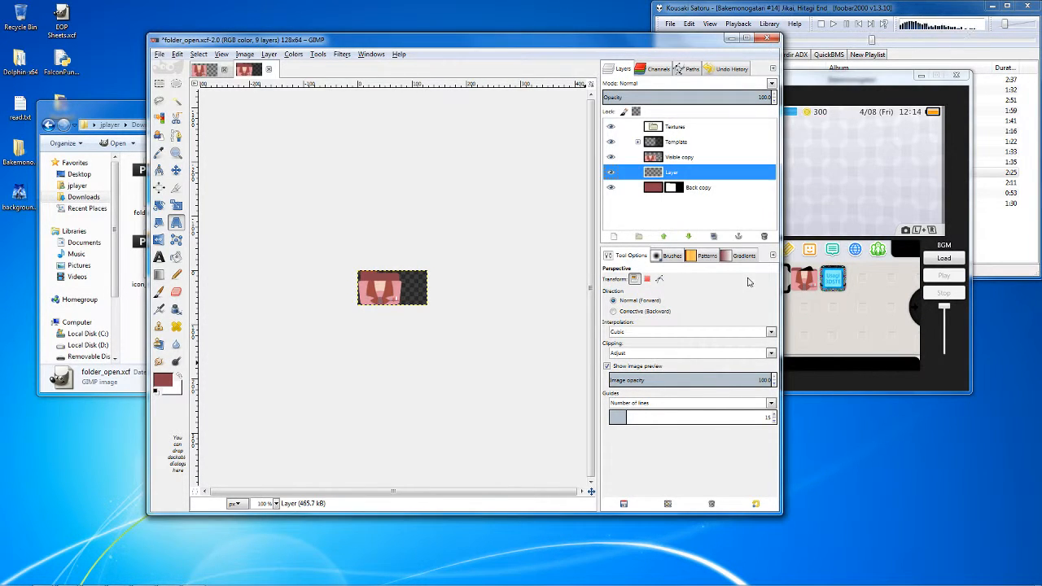
Copy the Base color layer from folder_close.xcf into folder_open.xcf and place it beneath the Back copy layer.
{"action": "left_click", "coordinate": [213, 67]}
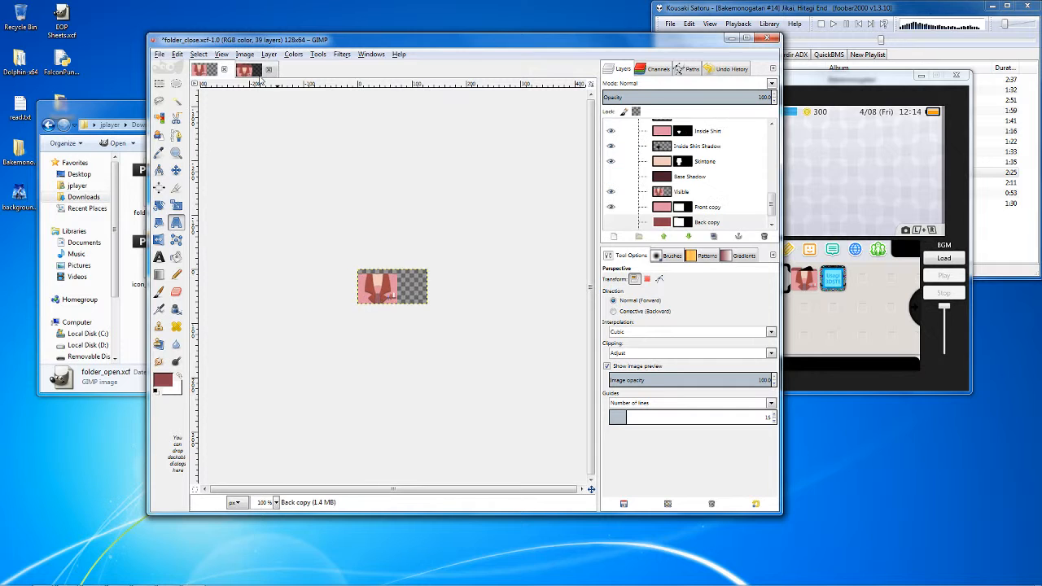
{"action": "left_click", "coordinate": [662, 206]}
{"action": "scroll", "coordinate": [672, 181], "scroll_direction": "down", "scroll_amount": 1}
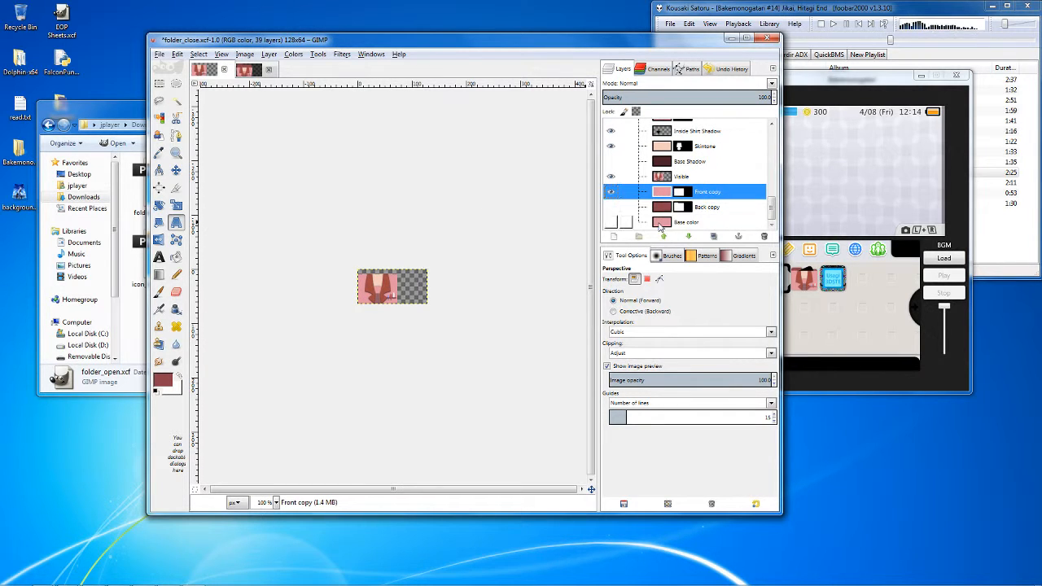
{"action": "left_click_drag", "start_coordinate": [679, 221], "coordinate": [399, 144]}
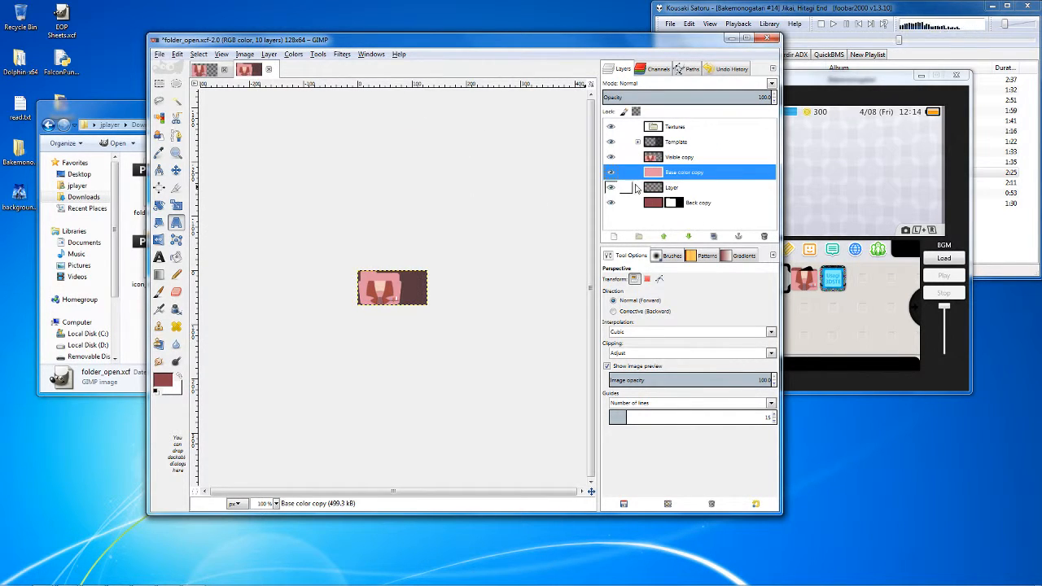
{"action": "left_click_drag", "start_coordinate": [675, 172], "coordinate": [686, 214]}
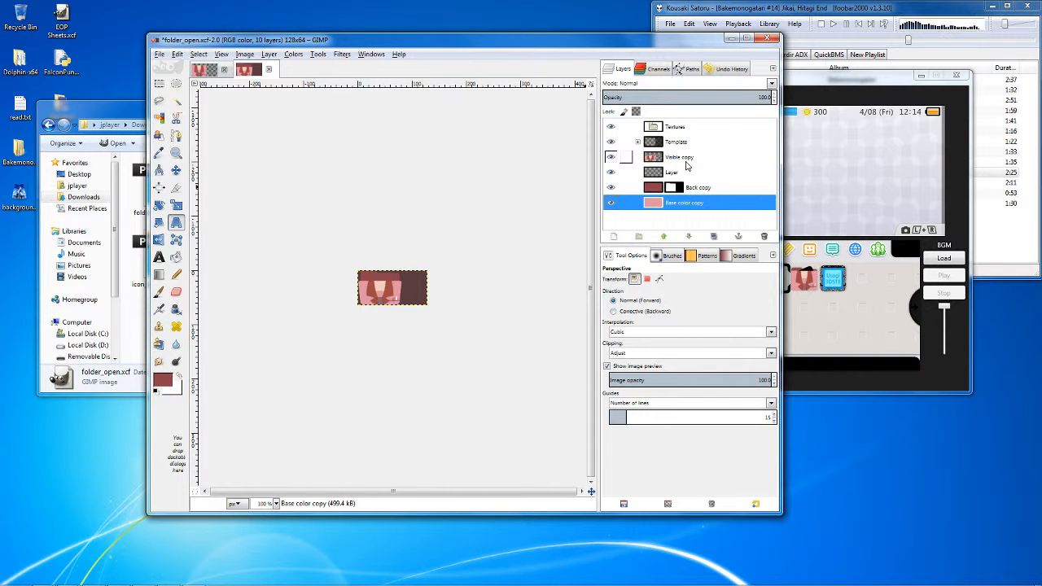
Delete the empty layer between Visible copy and Back copy.
{"action": "right_click", "coordinate": [673, 162]}
{"action": "left_click", "coordinate": [659, 167]}
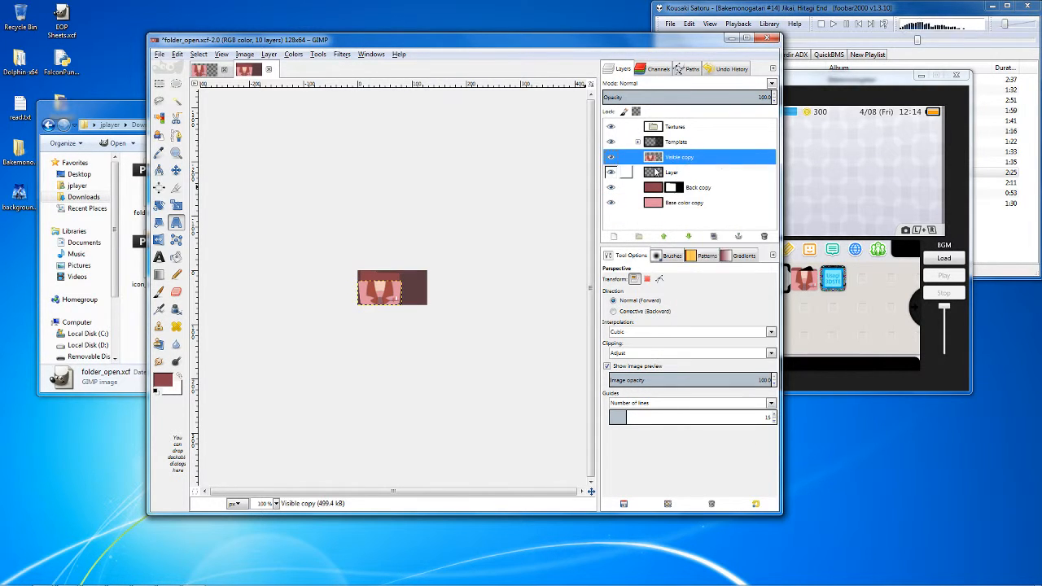
{"action": "right_click", "coordinate": [656, 169]}
{"action": "left_click", "coordinate": [689, 260]}
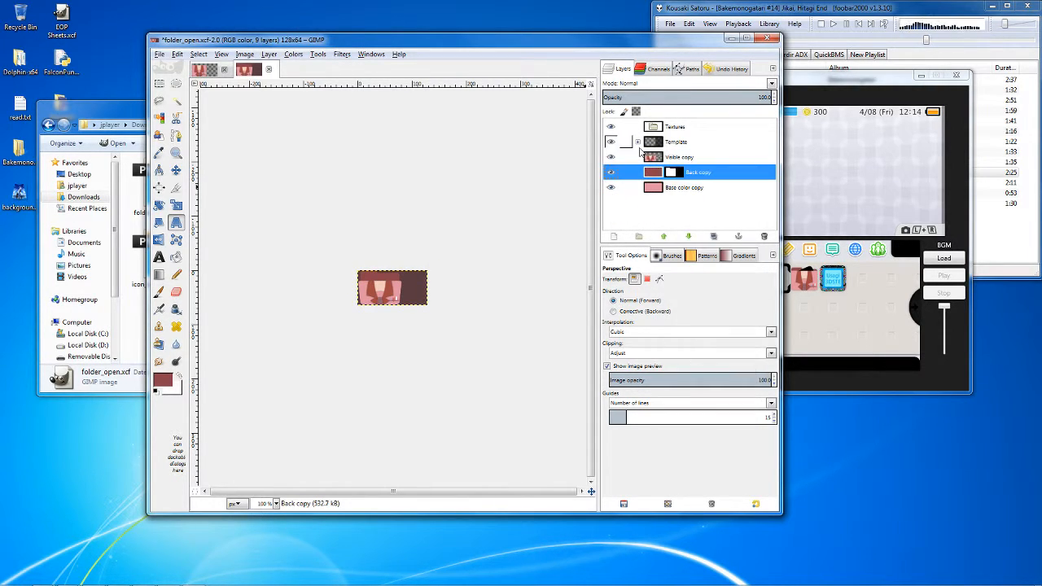
Hide the Template group to inspect the artwork over the base color at 400% zoom, and show the group again with its File layer visible.
{"action": "left_click", "coordinate": [611, 143]}
{"action": "left_click", "coordinate": [715, 145]}
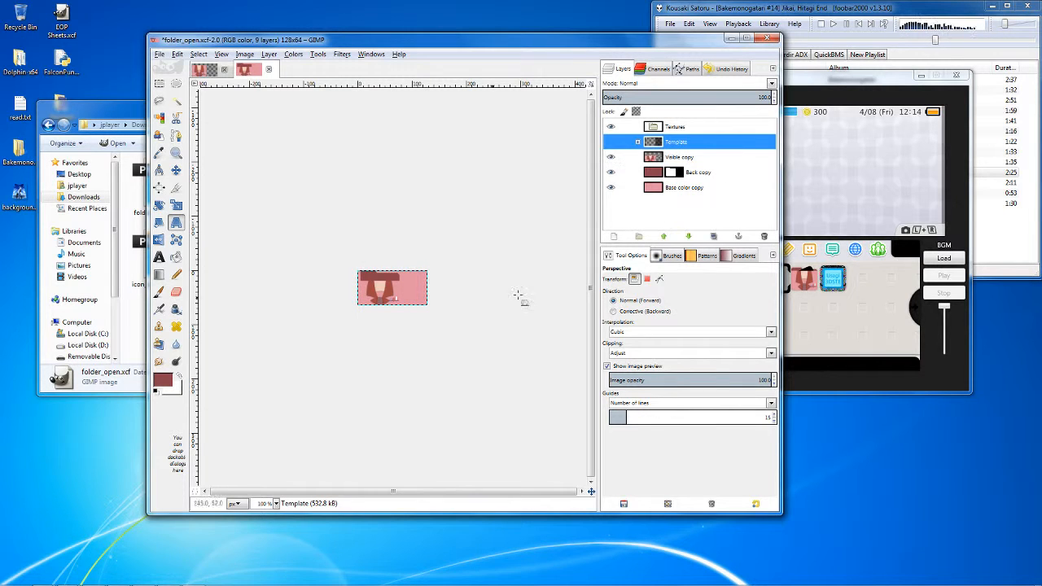
{"action": "left_click", "coordinate": [624, 188]}
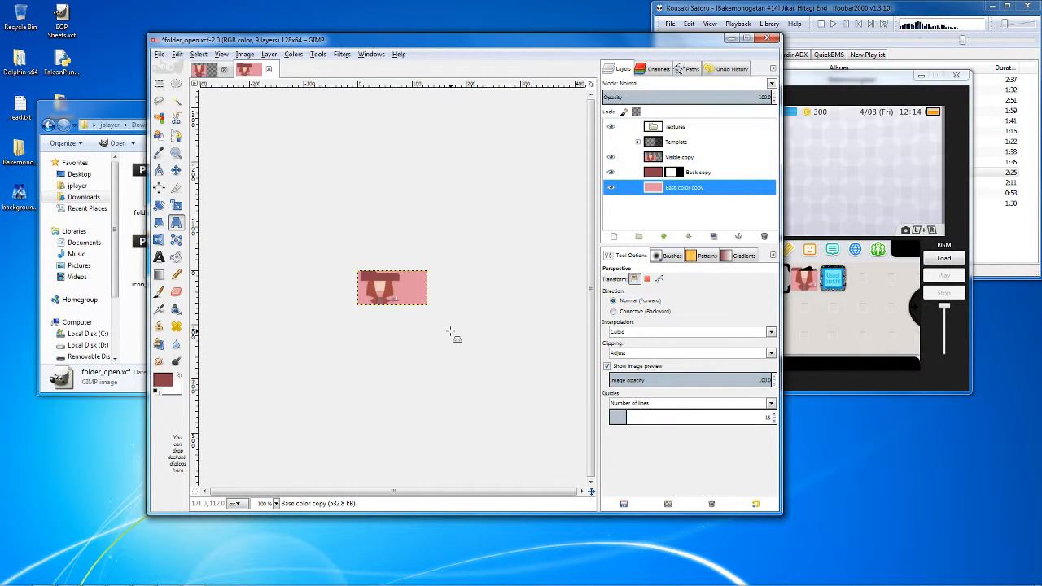
{"action": "left_click", "coordinate": [274, 503]}
{"action": "left_click", "coordinate": [268, 428]}
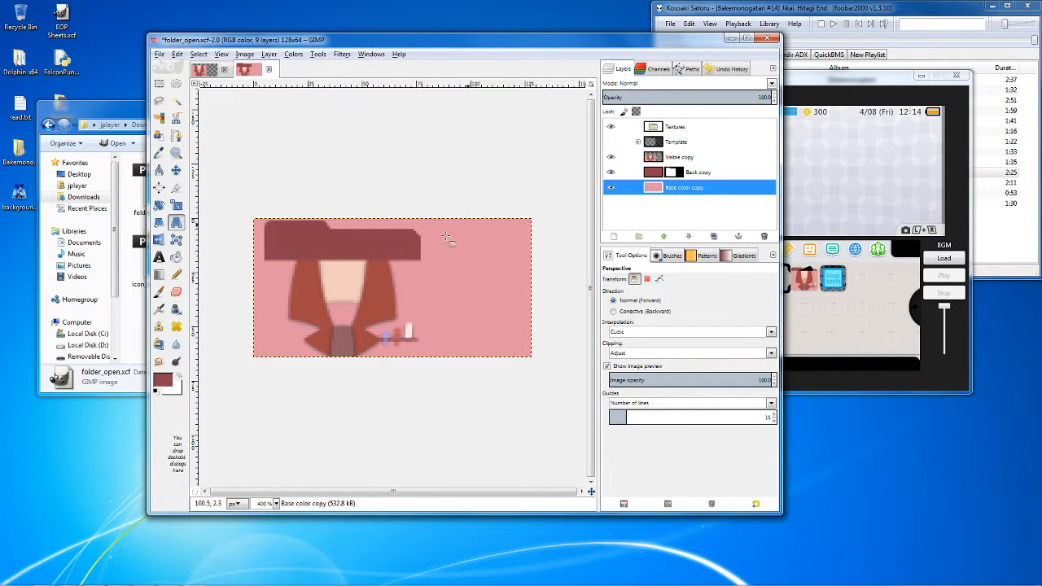
{"action": "left_click", "coordinate": [637, 141]}
{"action": "left_click", "coordinate": [615, 171]}
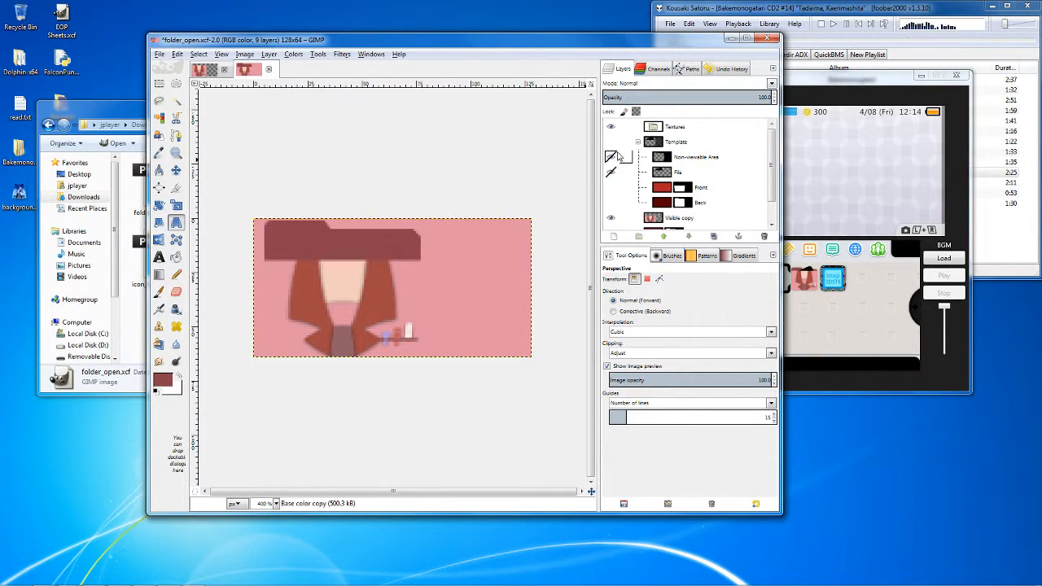
{"action": "left_click", "coordinate": [614, 142]}
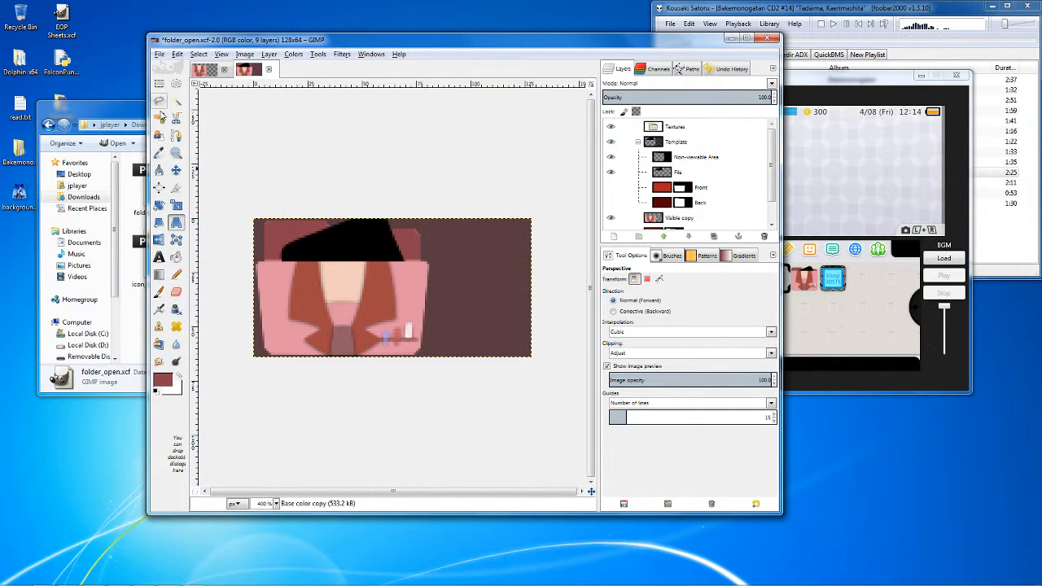
Trim the top edge of the Visible copy artwork using a 102 × 6 px rectangular selection above the front panel, and clear the selection.
{"action": "left_click", "coordinate": [159, 83]}
{"action": "left_click_drag", "start_coordinate": [248, 259], "coordinate": [470, 251]}
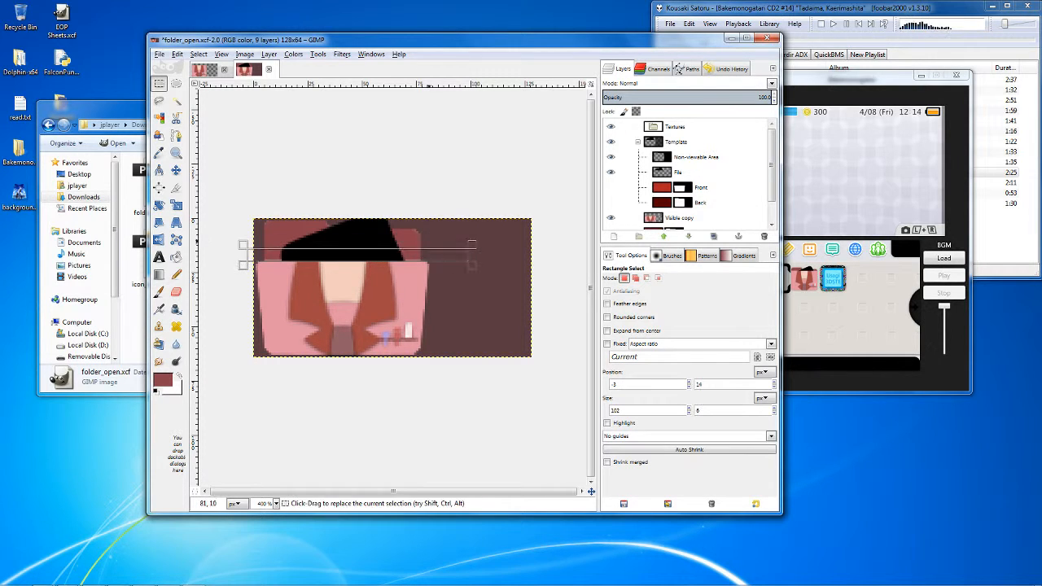
{"action": "scroll", "coordinate": [679, 175], "scroll_direction": "down", "scroll_amount": 2}
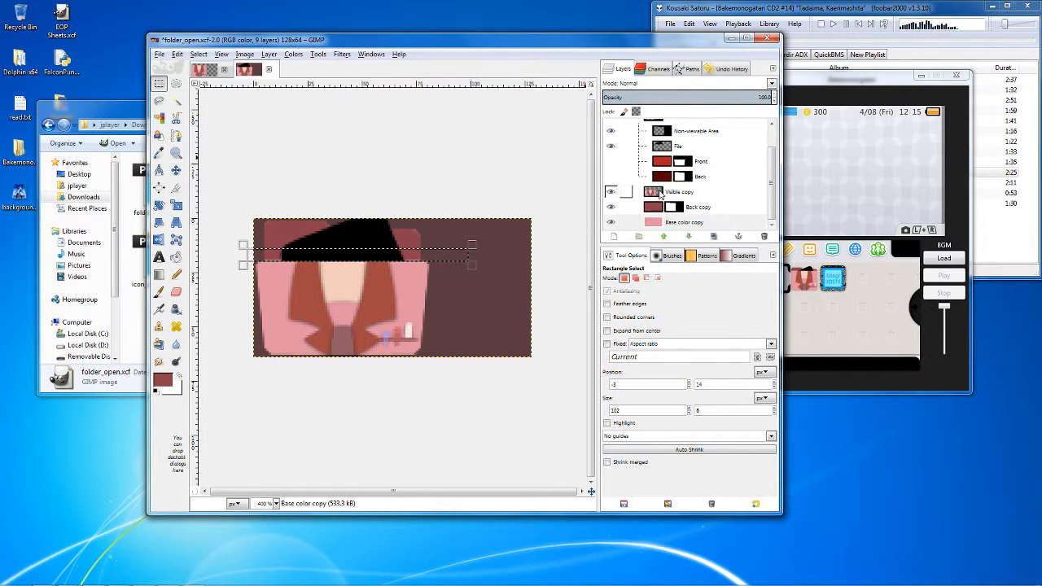
{"action": "left_click", "coordinate": [661, 192]}
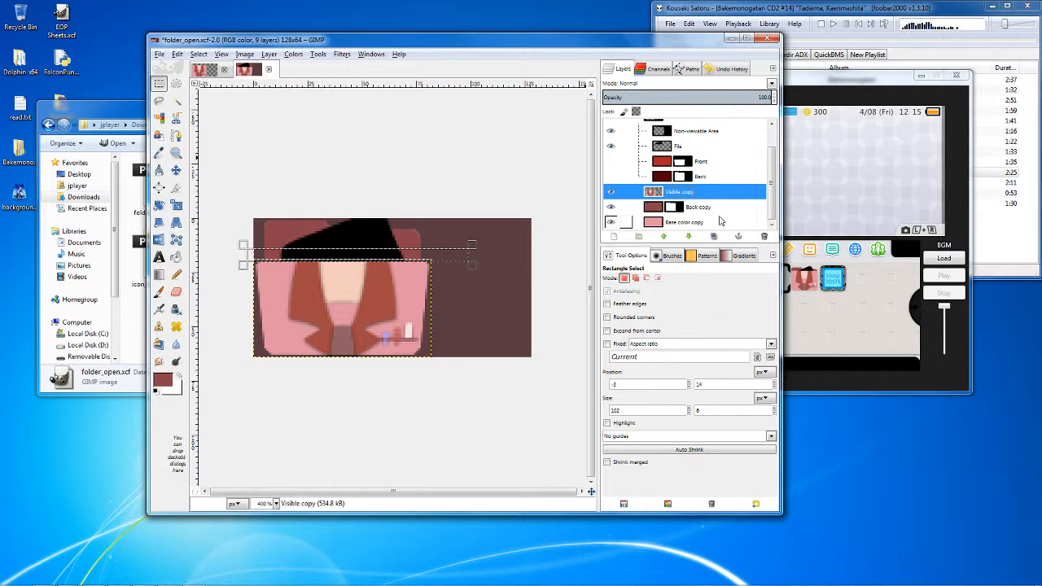
{"action": "key", "text": "ctrl+shift+a"}
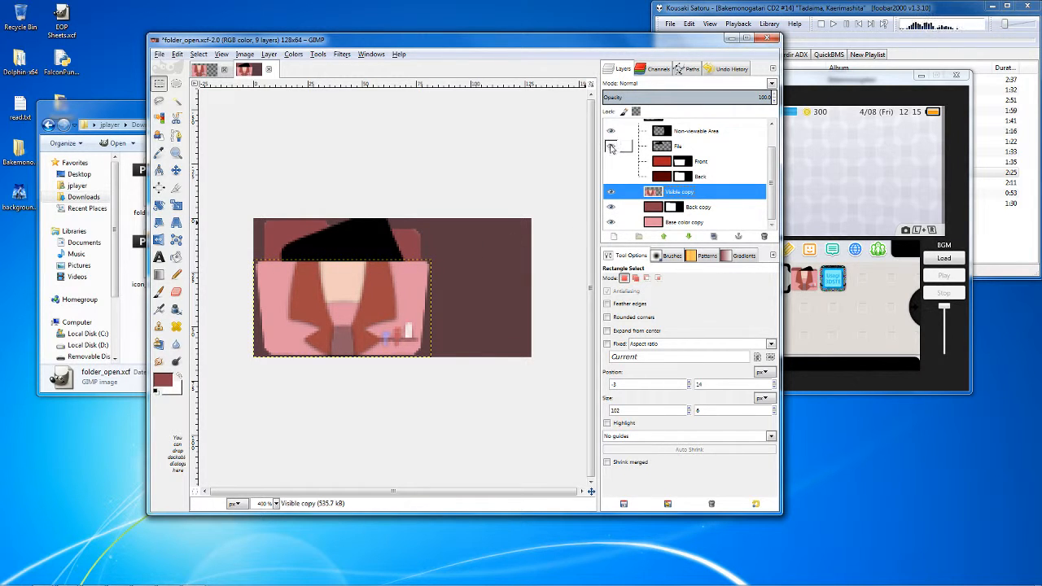
Compare the artwork with and without the Template group's File layer, and leave that layer hidden.
{"action": "left_click", "coordinate": [688, 146]}
{"action": "left_click", "coordinate": [611, 146]}
{"action": "left_click", "coordinate": [611, 145]}
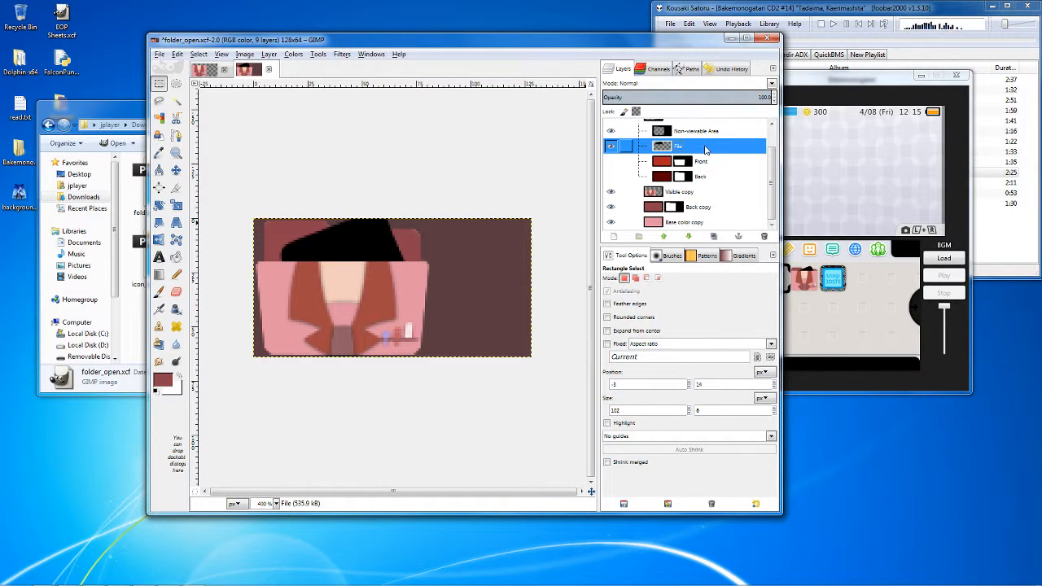
{"action": "scroll", "coordinate": [629, 191], "scroll_direction": "up", "scroll_amount": 1}
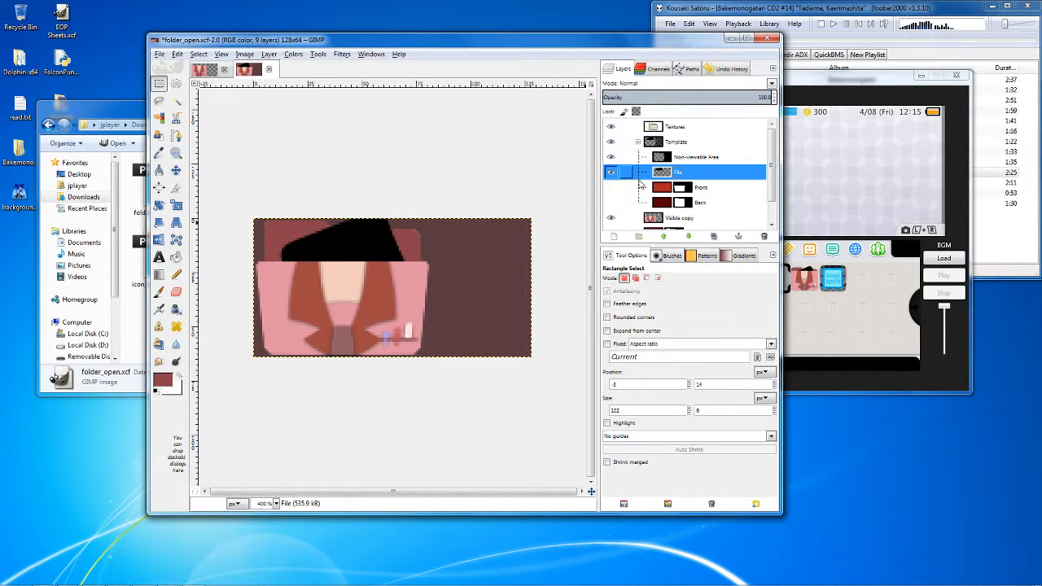
{"action": "left_click", "coordinate": [611, 171]}
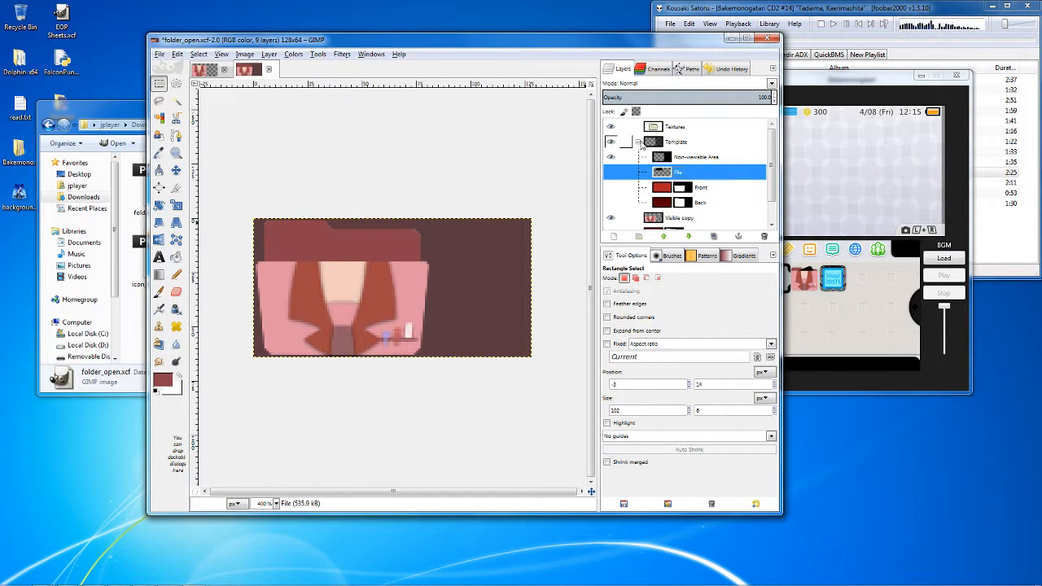
{"action": "left_click_drag", "start_coordinate": [271, 262], "coordinate": [357, 356]}
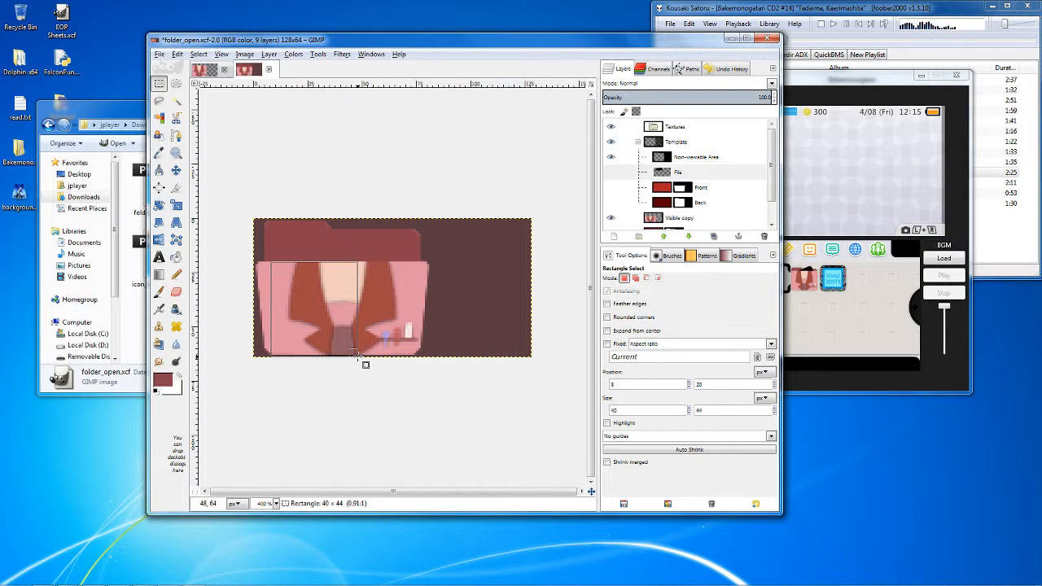
{"action": "left_click_drag", "start_coordinate": [357, 355], "coordinate": [325, 201]}
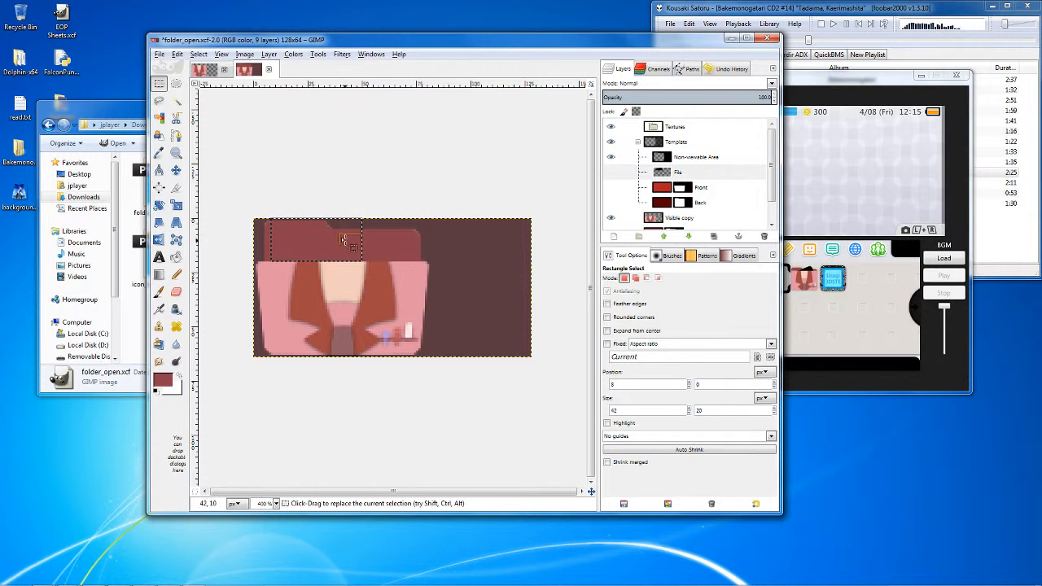
{"action": "left_click", "coordinate": [424, 283]}
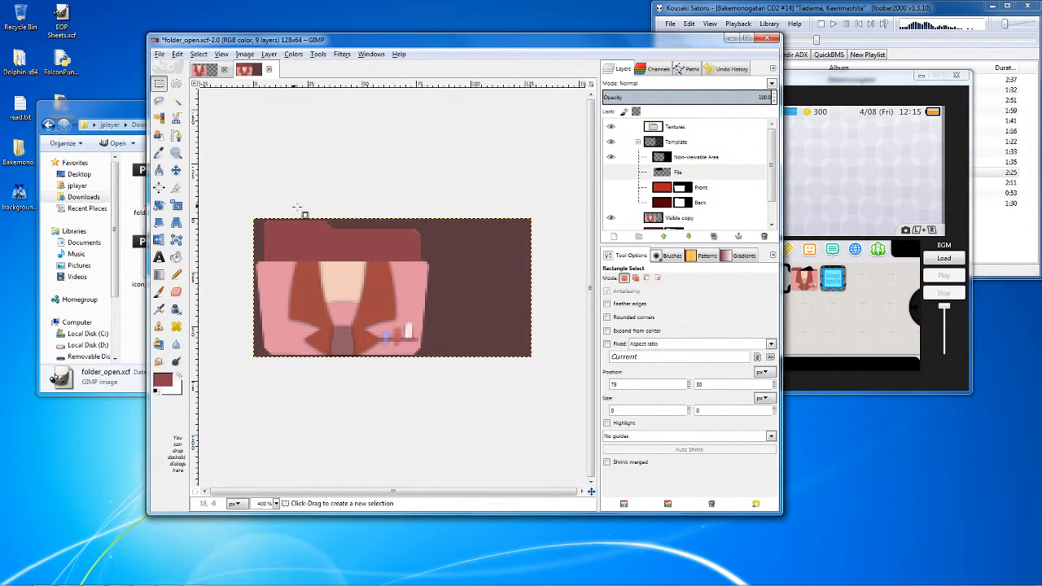
{"action": "mouse_move", "coordinate": [290, 218]}
{"action": "left_mouse_down"}
{"action": "mouse_move", "coordinate": [357, 243]}
{"action": "mouse_move", "coordinate": [357, 255]}
{"action": "left_mouse_up"}
{"action": "mouse_move", "coordinate": [357, 354]}
{"action": "left_mouse_down"}
{"action": "mouse_move", "coordinate": [306, 255]}
{"action": "mouse_move", "coordinate": [377, 270]}
{"action": "mouse_move", "coordinate": [470, 358]}
{"action": "mouse_move", "coordinate": [560, 344]}
{"action": "mouse_move", "coordinate": [555, 389]}
{"action": "left_mouse_up"}
{"action": "left_click", "coordinate": [433, 268]}
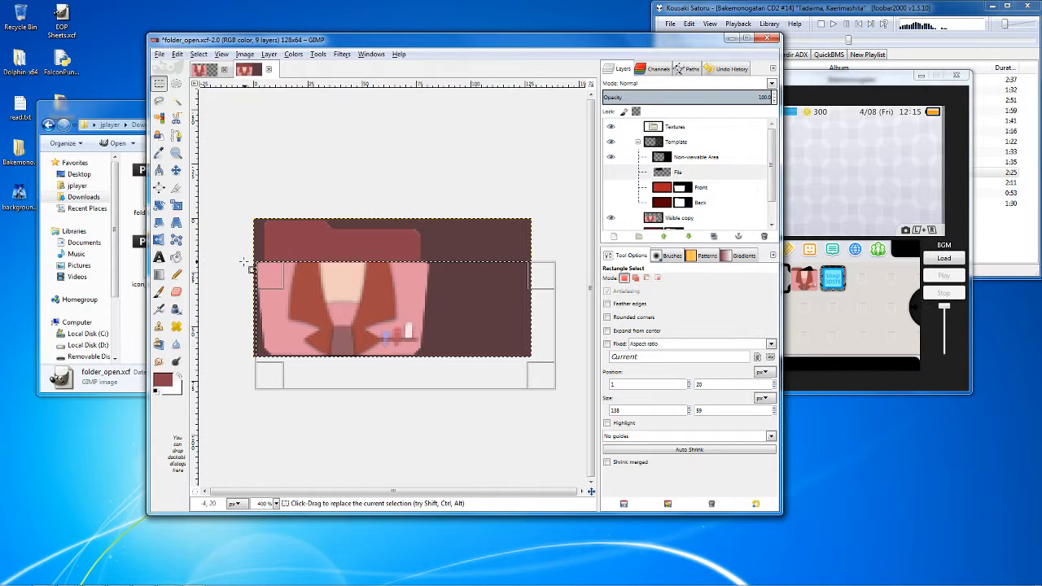
{"action": "left_click", "coordinate": [564, 232]}
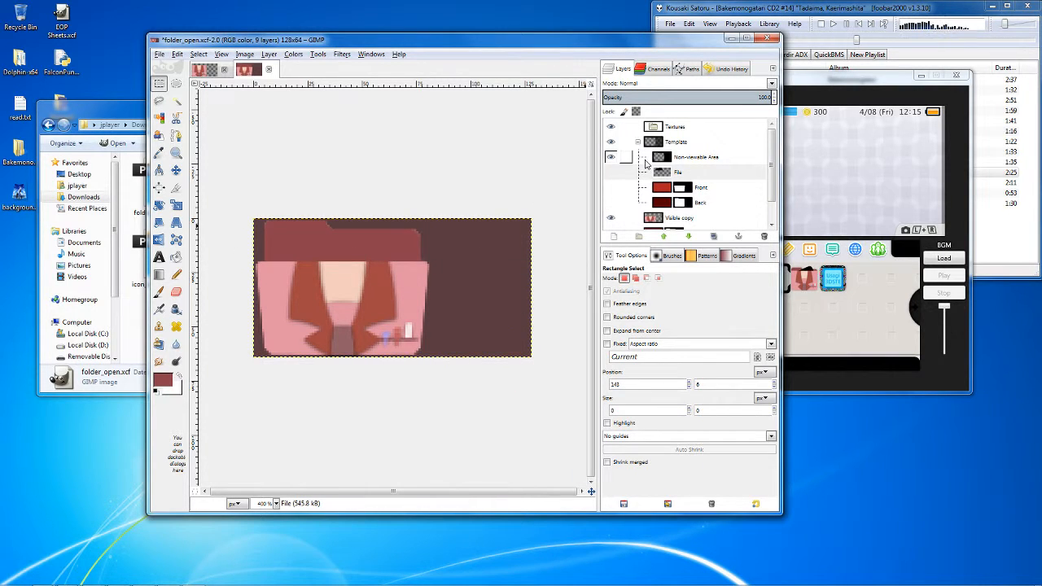
Make all layers inside the Template group visible, collapse and hide the group, and select the Back copy layer.
{"action": "left_click", "coordinate": [611, 157]}
{"action": "scroll", "coordinate": [674, 167], "scroll_direction": "down", "scroll_amount": 1}
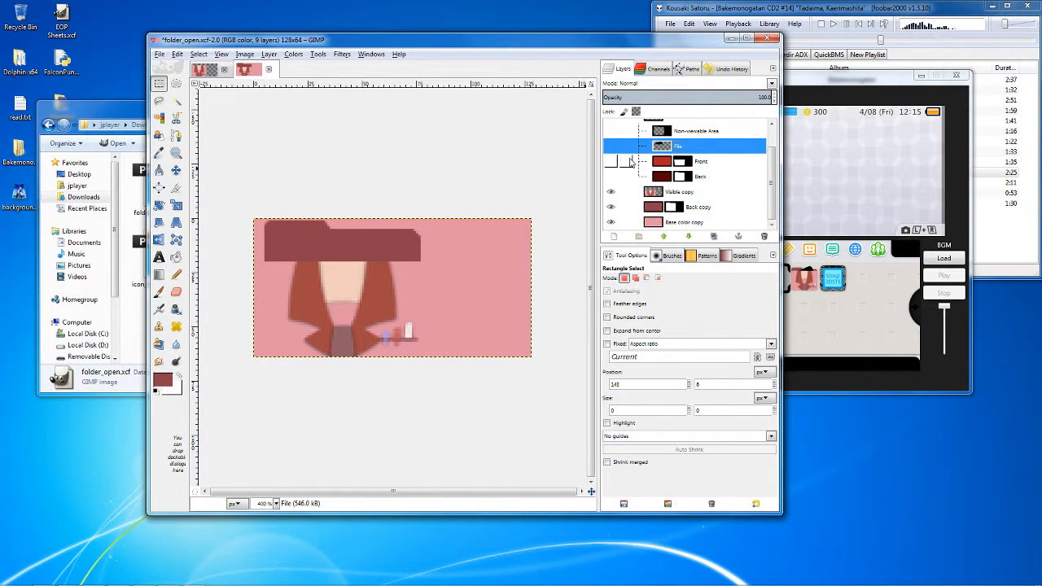
{"action": "scroll", "coordinate": [628, 156], "scroll_direction": "up", "scroll_amount": 2}
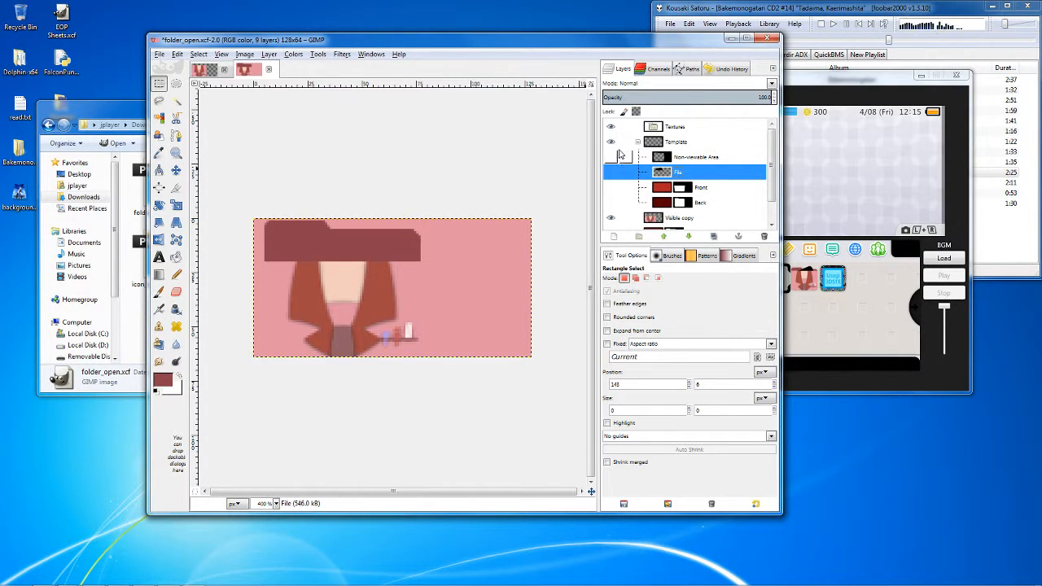
{"action": "left_click_drag", "start_coordinate": [610, 156], "coordinate": [617, 189]}
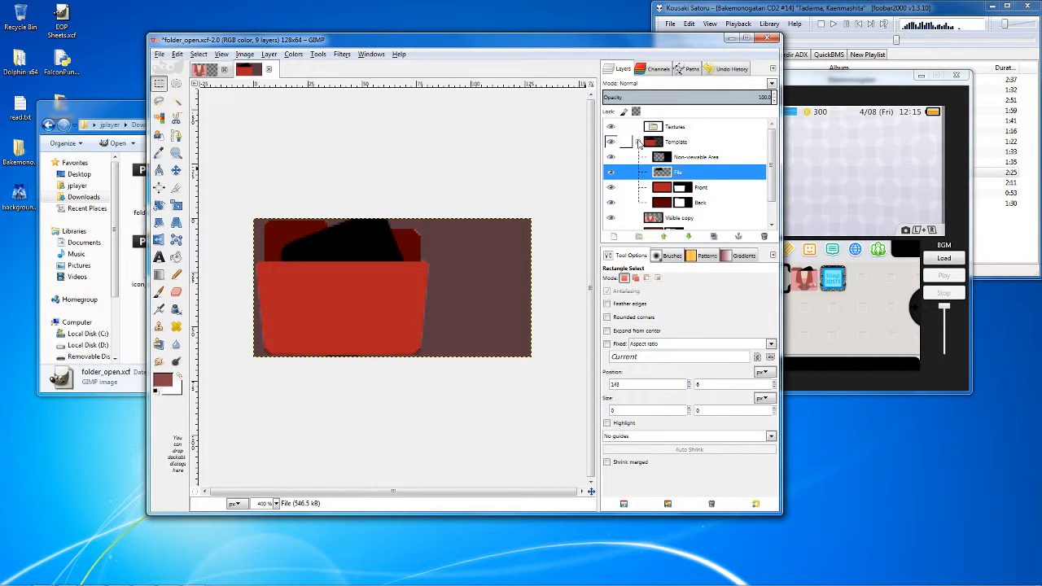
{"action": "left_click", "coordinate": [637, 141]}
{"action": "left_click", "coordinate": [611, 142]}
{"action": "left_click", "coordinate": [680, 173]}
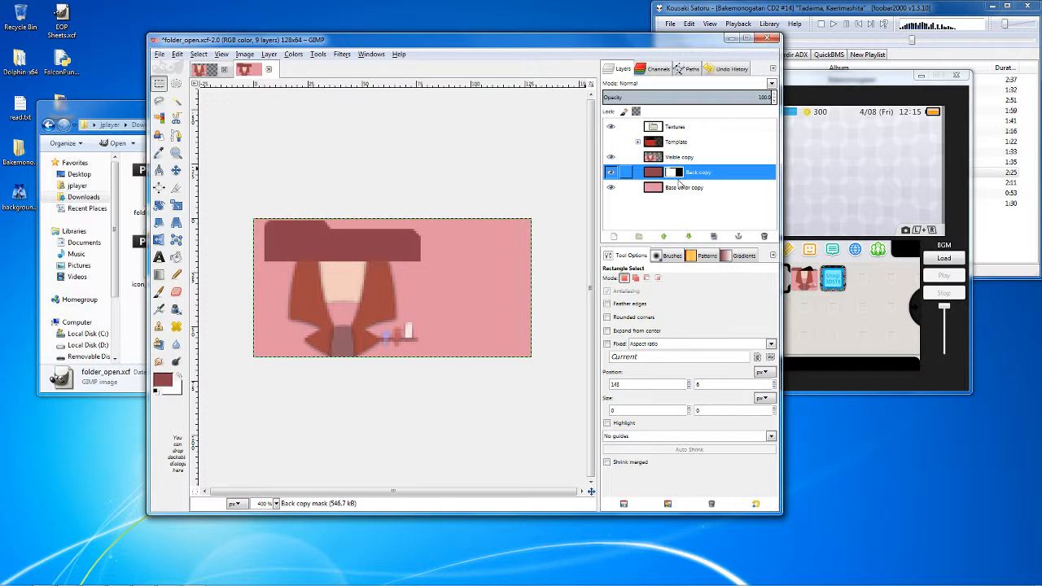
Try a freehand selection at the chin area on the Visible copy layer.
{"action": "left_click", "coordinate": [673, 159]}
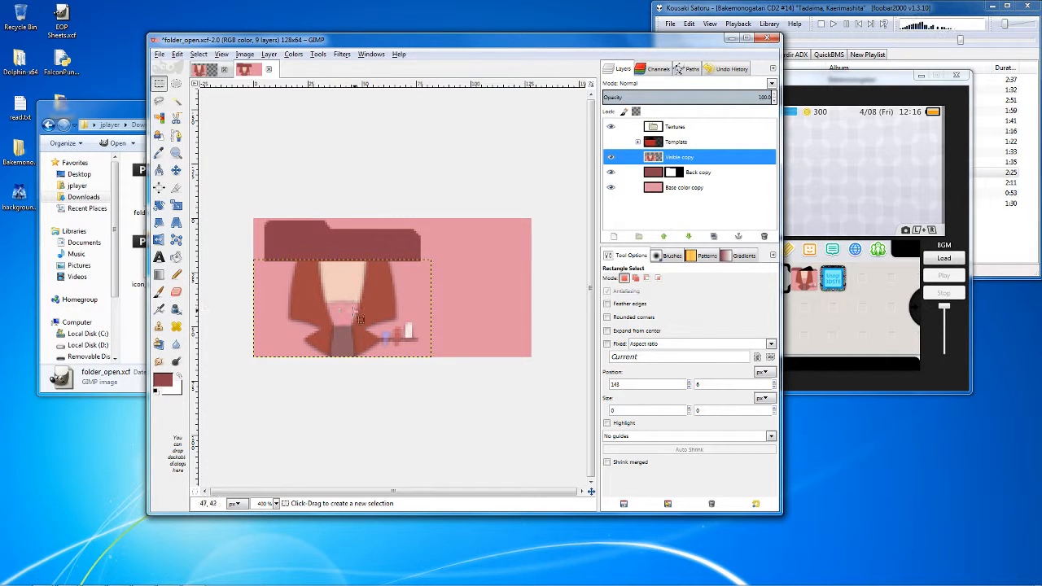
{"action": "left_click", "coordinate": [159, 100]}
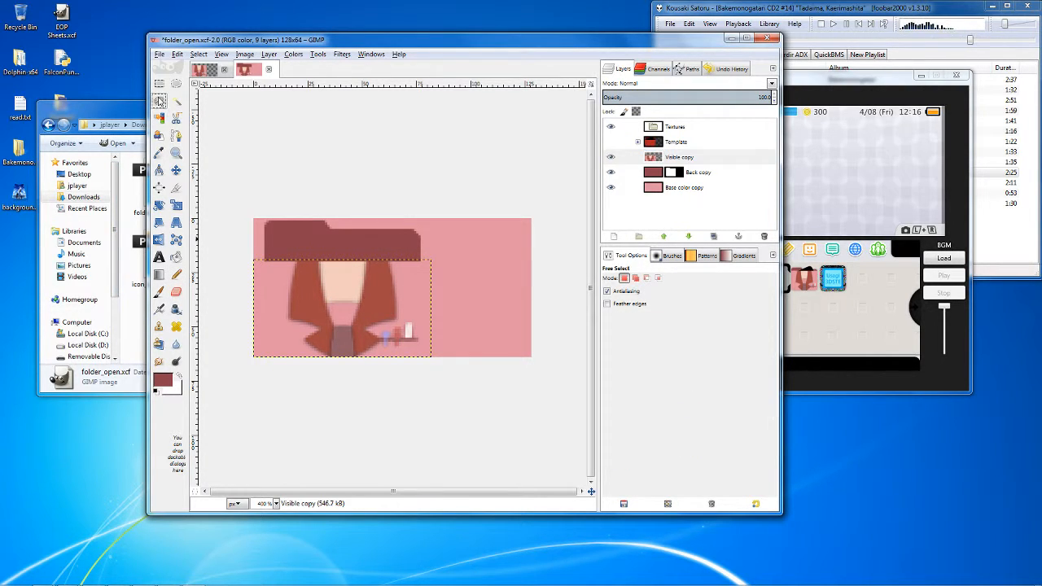
{"action": "left_click", "coordinate": [357, 303]}
{"action": "key", "text": "Escape"}
Draw a curved path for a rounded chin between the two inner hair edges with the Paths tool.
{"action": "key", "text": "b"}
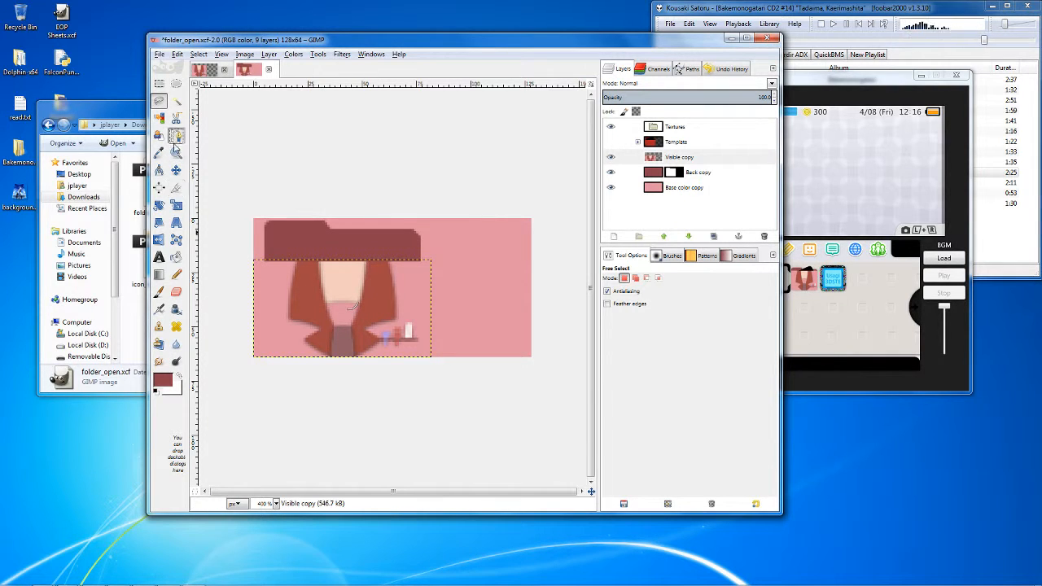
{"action": "left_click", "coordinate": [325, 304]}
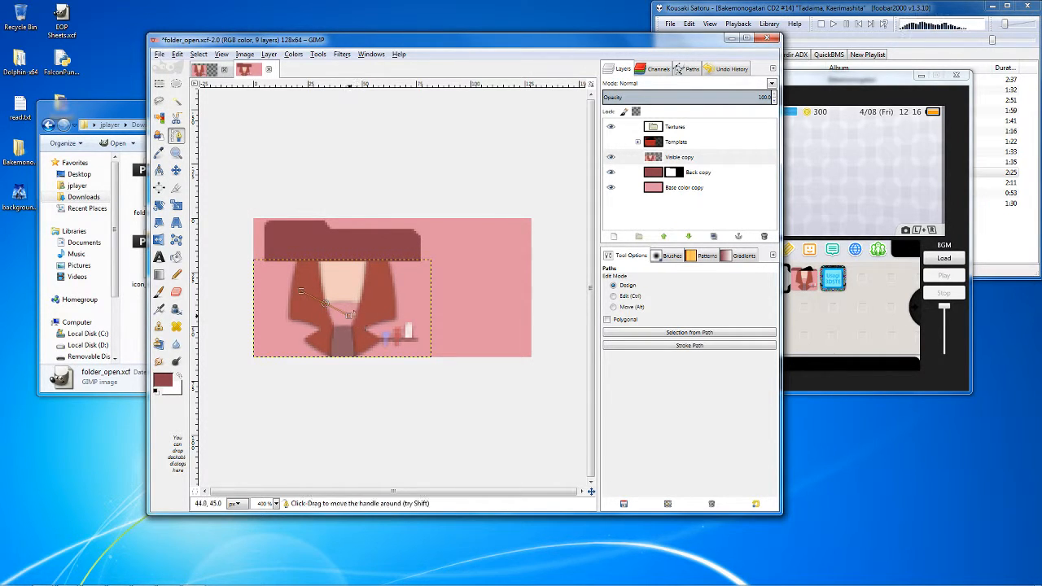
{"action": "left_click", "coordinate": [365, 305]}
{"action": "left_click_drag", "start_coordinate": [364, 305], "coordinate": [347, 306]}
{"action": "left_click", "coordinate": [326, 304]}
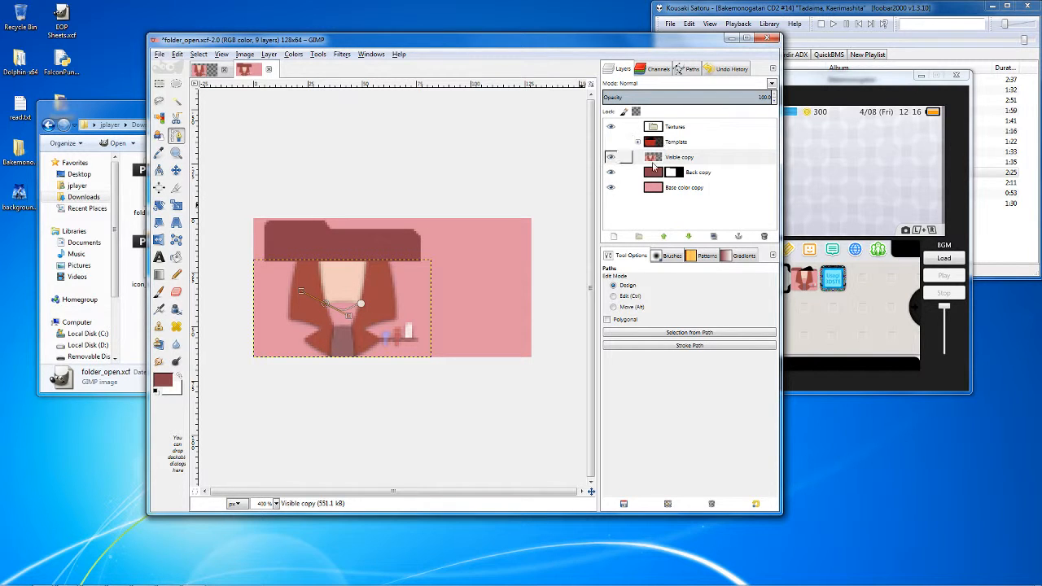
{"action": "left_click", "coordinate": [361, 305]}
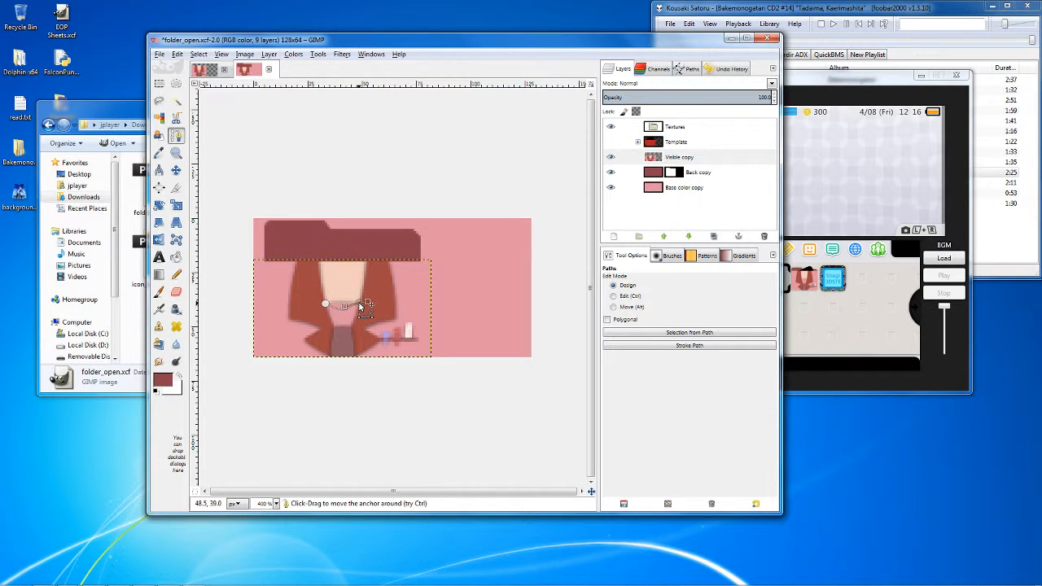
Close the chin path over the lower face with upper anchor points and convert the path to a selection.
{"action": "left_click", "coordinate": [356, 286]}
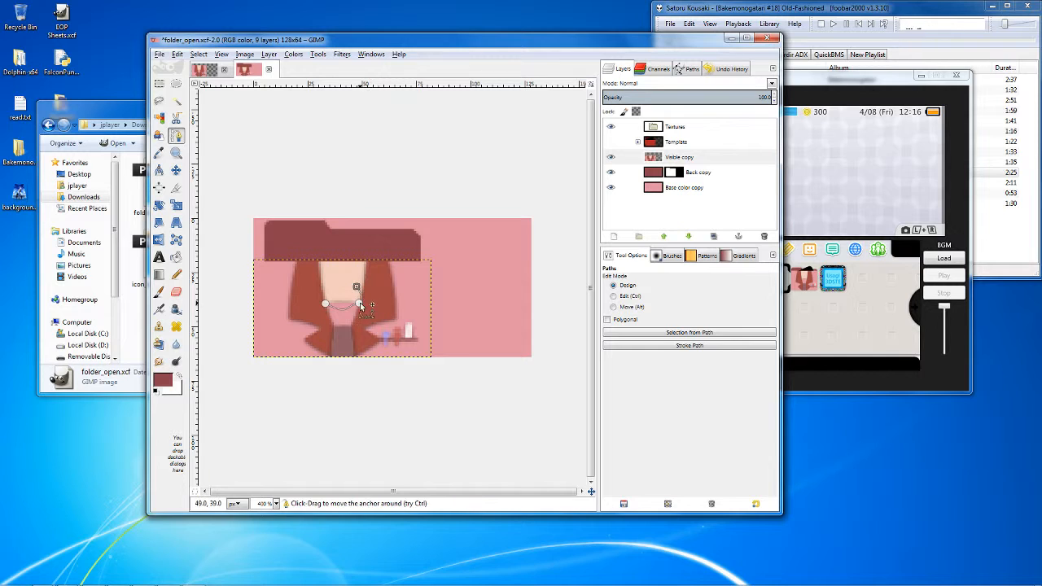
{"action": "left_click", "coordinate": [360, 304]}
{"action": "left_click_drag", "start_coordinate": [368, 302], "coordinate": [355, 300]}
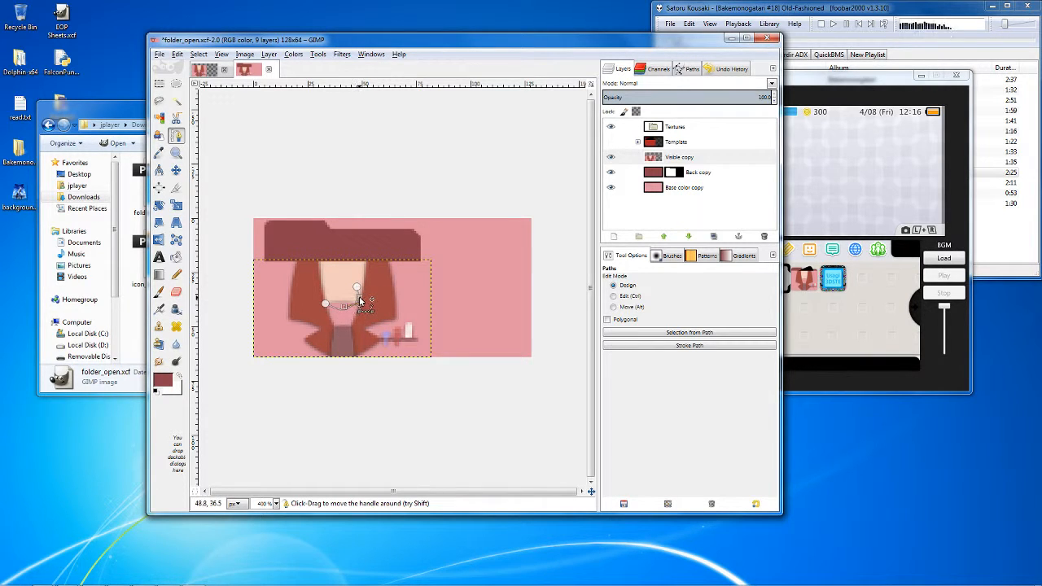
{"action": "left_click", "coordinate": [326, 303]}
{"action": "left_click_drag", "start_coordinate": [303, 295], "coordinate": [339, 288]}
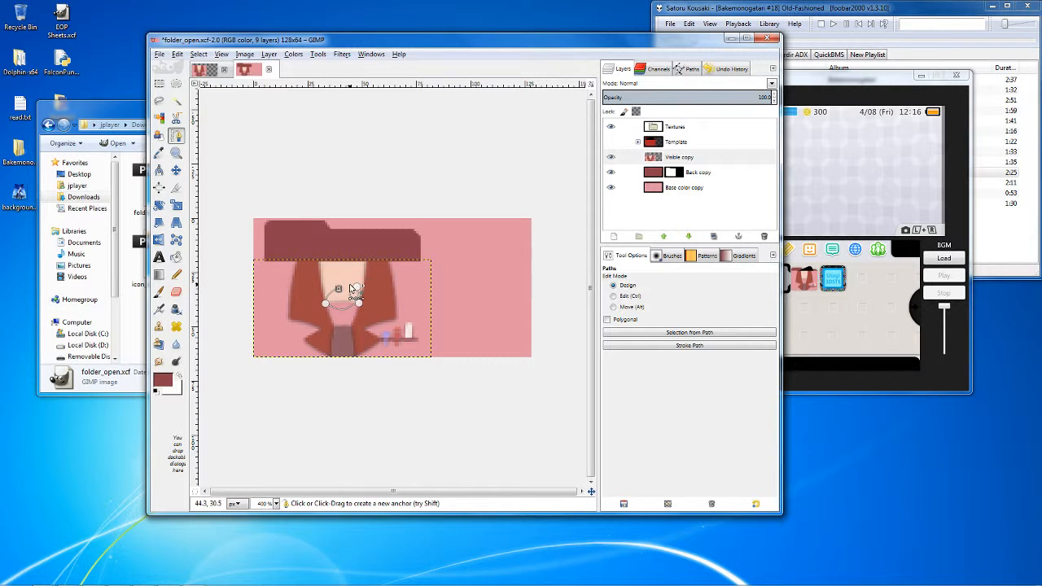
{"action": "left_click", "coordinate": [663, 332]}
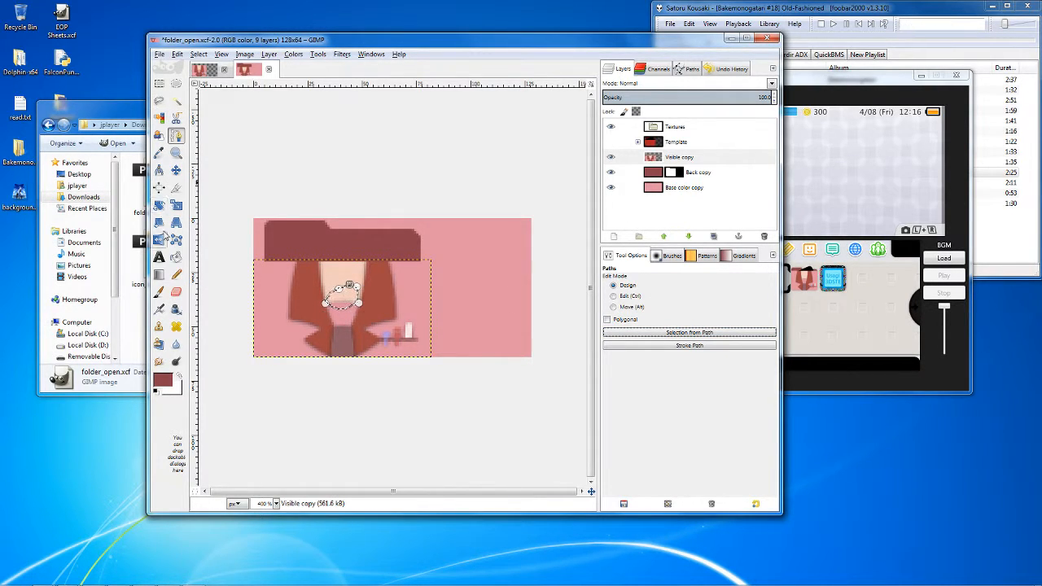
Pick the face's skin tone and fill the chin selection with it on a new transparent layer.
{"action": "left_click", "coordinate": [159, 154]}
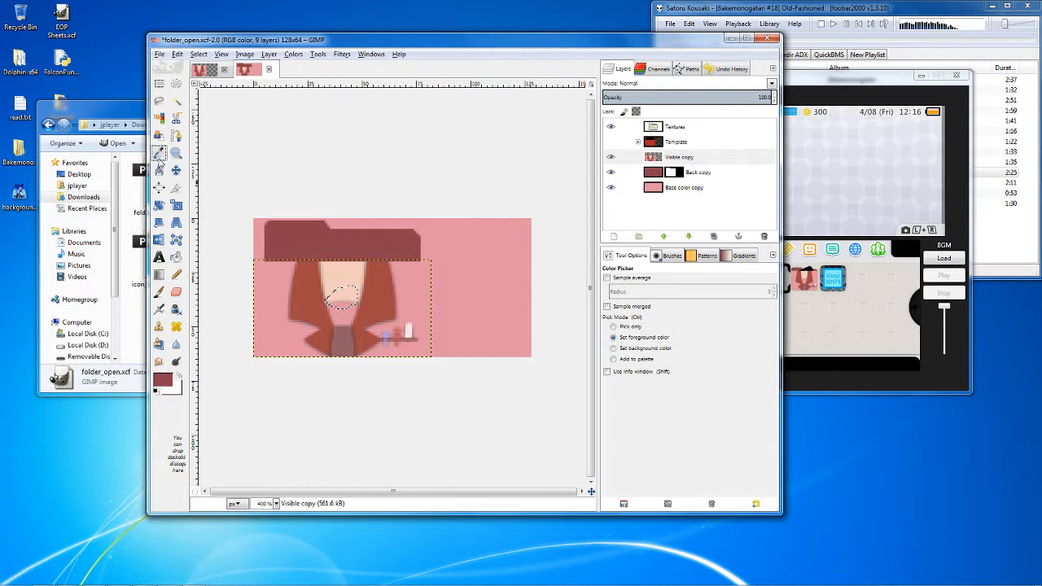
{"action": "left_click", "coordinate": [328, 298]}
{"action": "right_click", "coordinate": [681, 157]}
{"action": "left_click", "coordinate": [690, 175]}
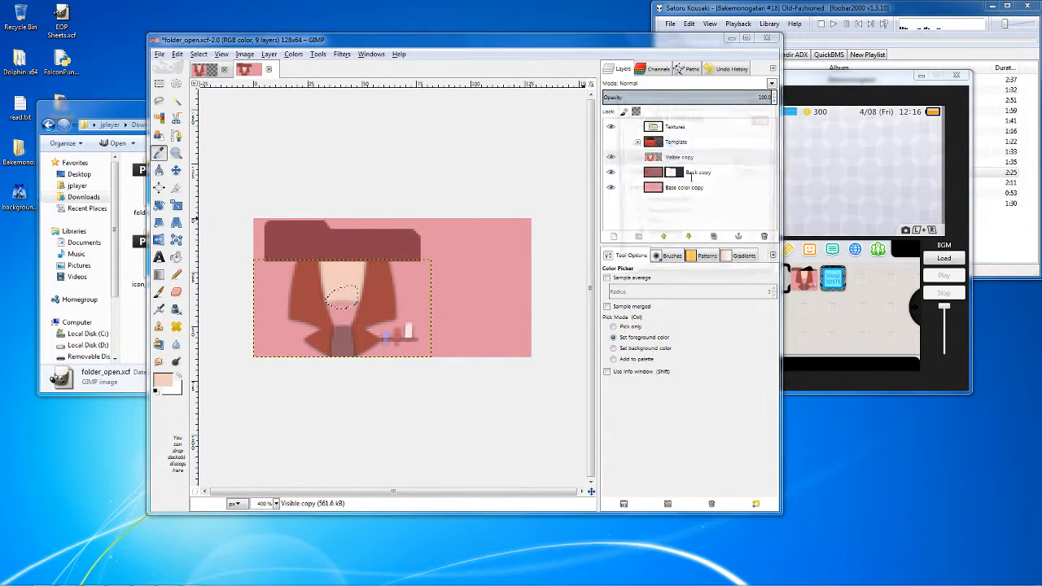
{"action": "left_click", "coordinate": [696, 263]}
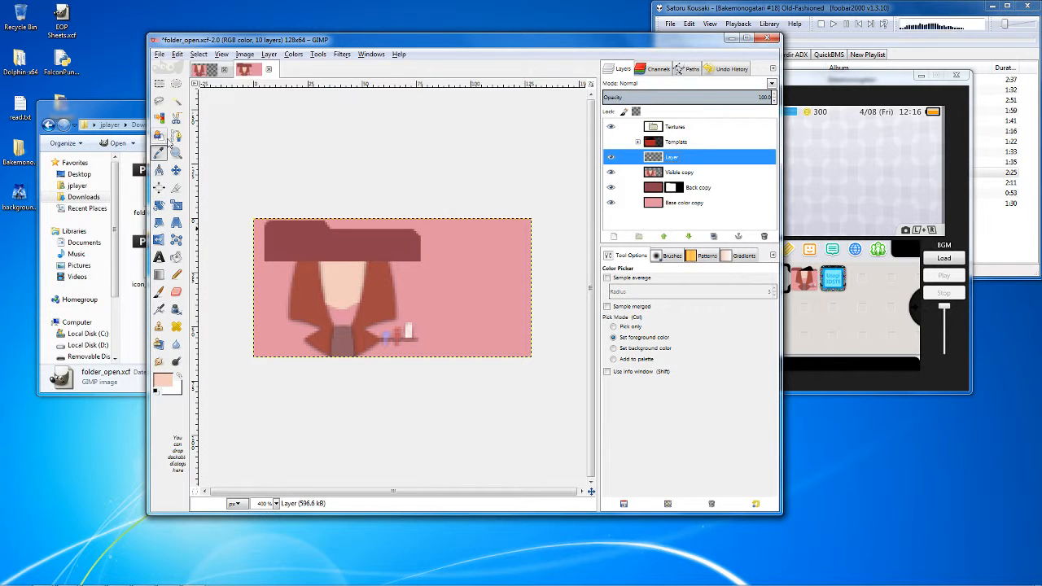
Add another transparent 128 × 64 px layer and paint a skin-toned neck below the chin with a size 3 Pencil.
{"action": "left_click", "coordinate": [176, 274]}
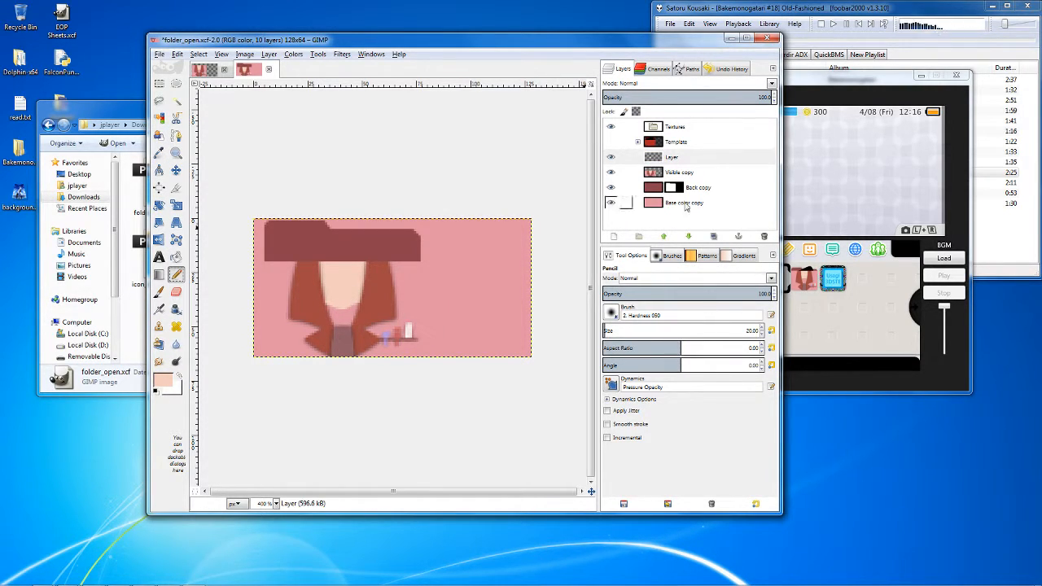
{"action": "right_click", "coordinate": [683, 158]}
{"action": "left_click", "coordinate": [697, 181]}
{"action": "left_click", "coordinate": [715, 270]}
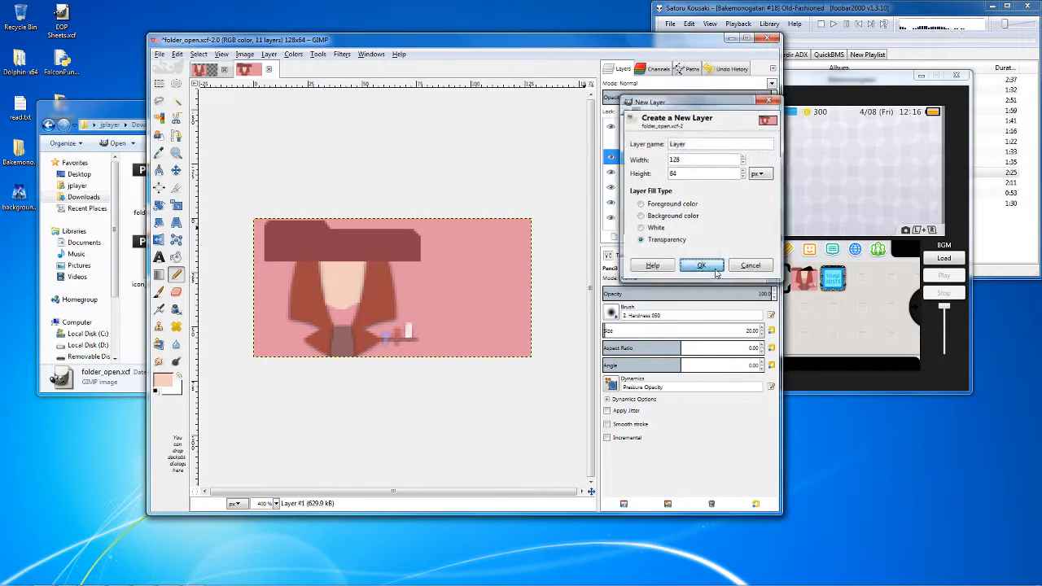
{"action": "scroll", "coordinate": [684, 331], "scroll_direction": "down", "scroll_amount": 12}
{"action": "scroll", "coordinate": [659, 333], "scroll_direction": "up", "scroll_amount": 1}
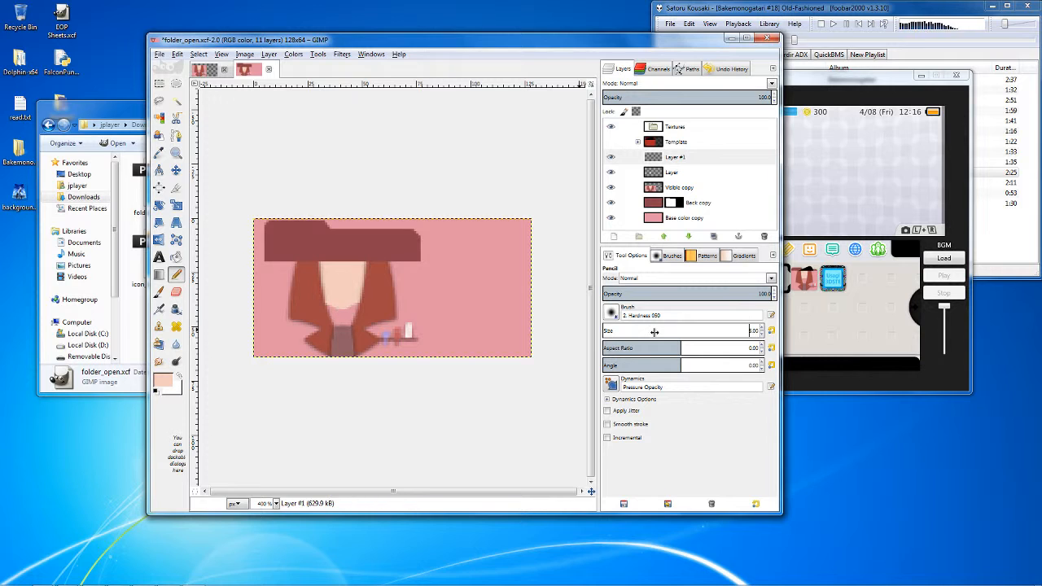
{"action": "left_click", "coordinate": [345, 323]}
{"action": "mouse_move", "coordinate": [351, 333]}
{"action": "left_mouse_down"}
{"action": "mouse_move", "coordinate": [341, 327]}
{"action": "mouse_move", "coordinate": [355, 330]}
{"action": "mouse_move", "coordinate": [343, 351]}
{"action": "mouse_move", "coordinate": [337, 323]}
{"action": "mouse_move", "coordinate": [342, 350]}
{"action": "mouse_move", "coordinate": [347, 316]}
{"action": "mouse_move", "coordinate": [359, 343]}
{"action": "left_mouse_up"}
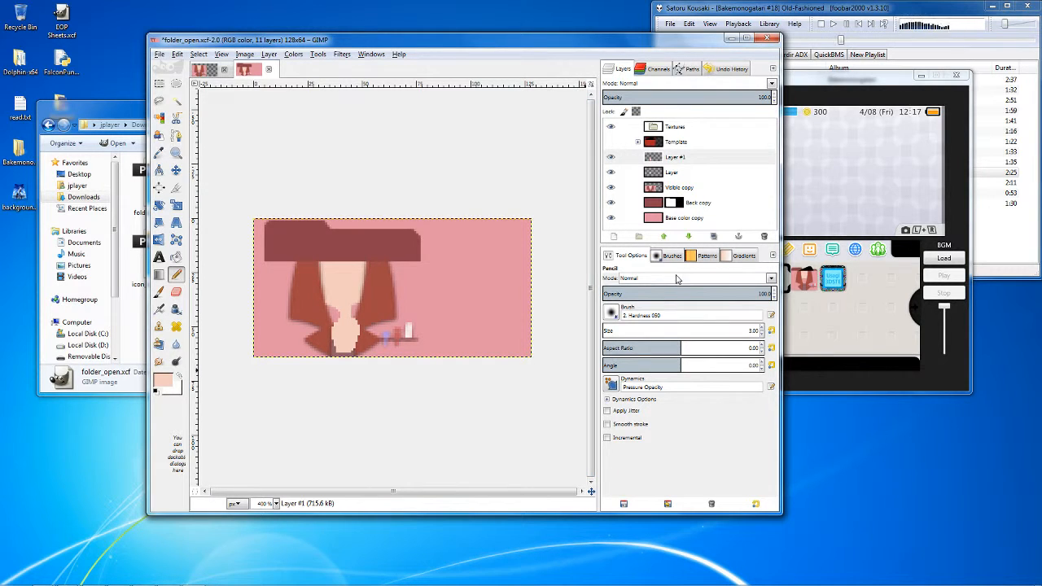
Replace the pencilled neck with one painted in the skin tone using a size 3 Paintbrush.
{"action": "left_click", "coordinate": [159, 293]}
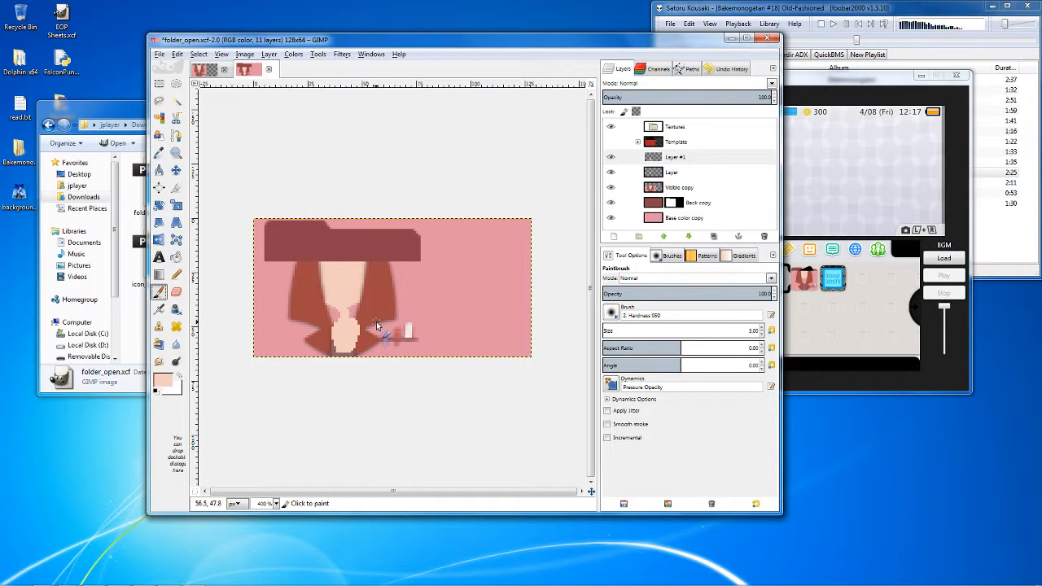
{"action": "left_click_drag", "start_coordinate": [375, 326], "coordinate": [365, 329]}
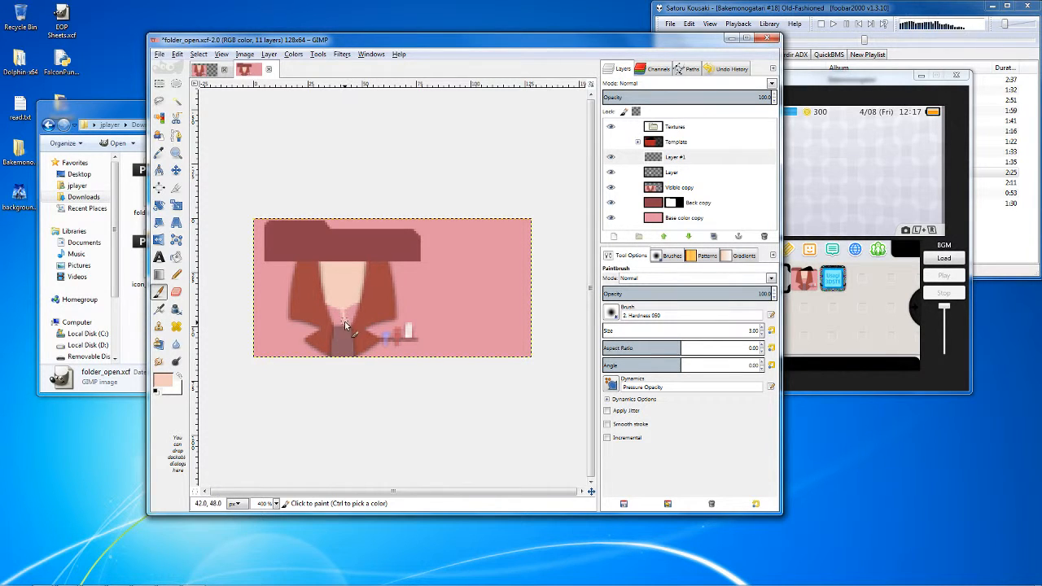
{"action": "mouse_move", "coordinate": [348, 324]}
{"action": "left_mouse_down"}
{"action": "mouse_move", "coordinate": [342, 354]}
{"action": "mouse_move", "coordinate": [344, 320]}
{"action": "mouse_move", "coordinate": [354, 356]}
{"action": "mouse_move", "coordinate": [343, 342]}
{"action": "left_mouse_up"}
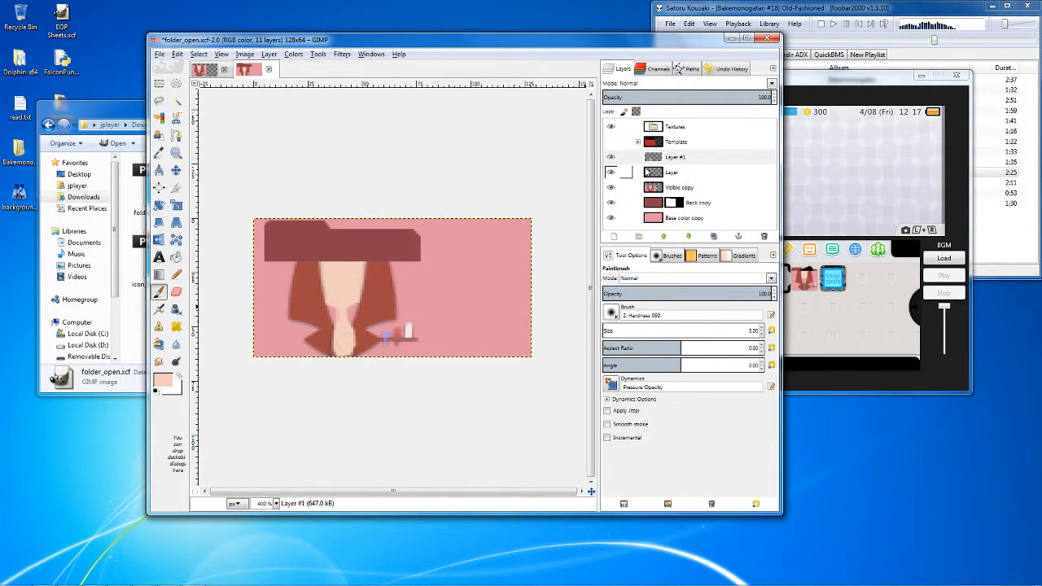
Undo the neck painting, both added layers, and the chin fill and selection.
{"action": "key", "text": "ctrl+z"}
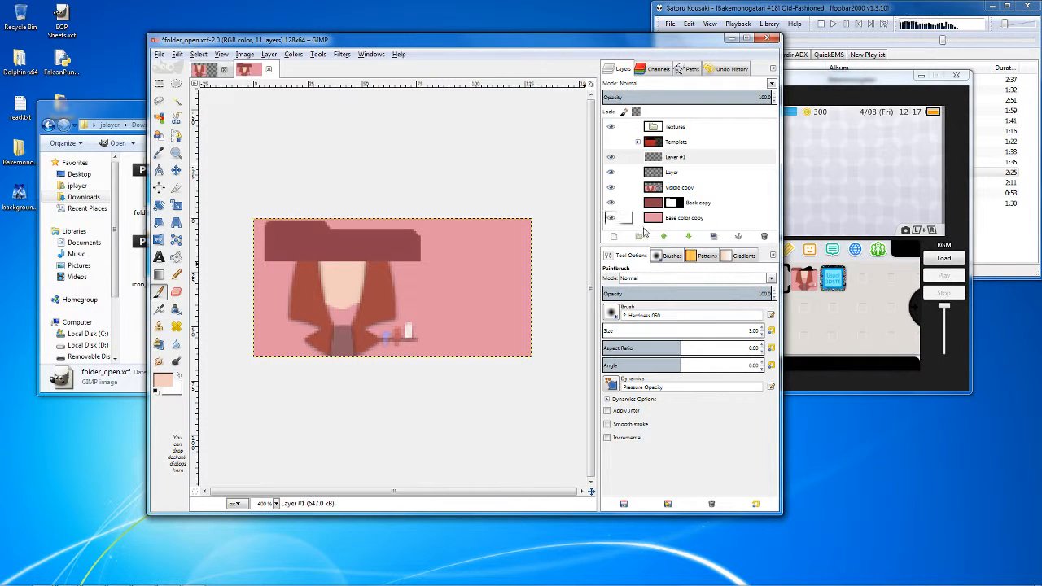
{"action": "key", "text": "ctrl+z"}
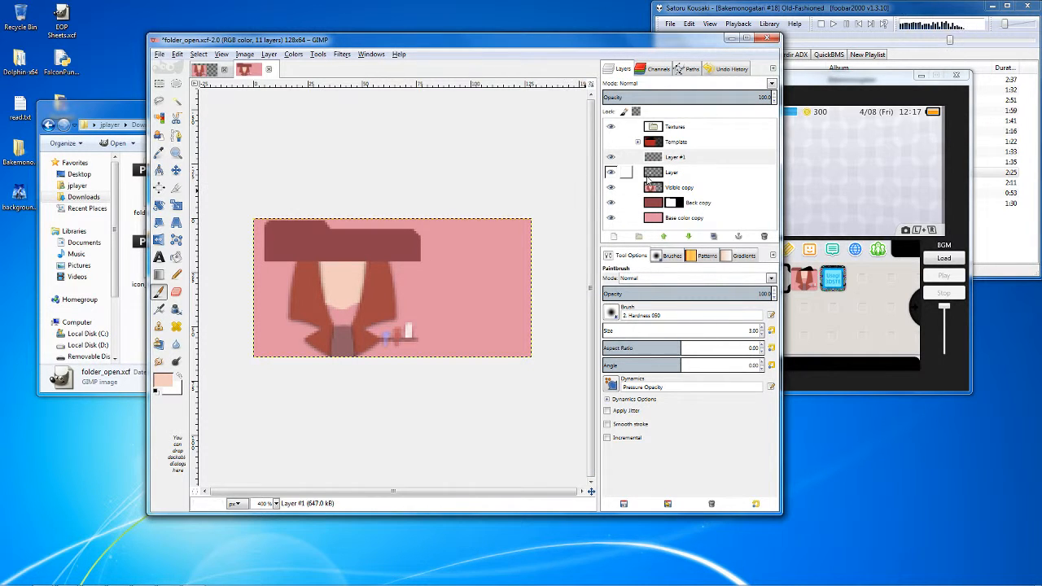
{"action": "key", "text": "ctrl+z"}
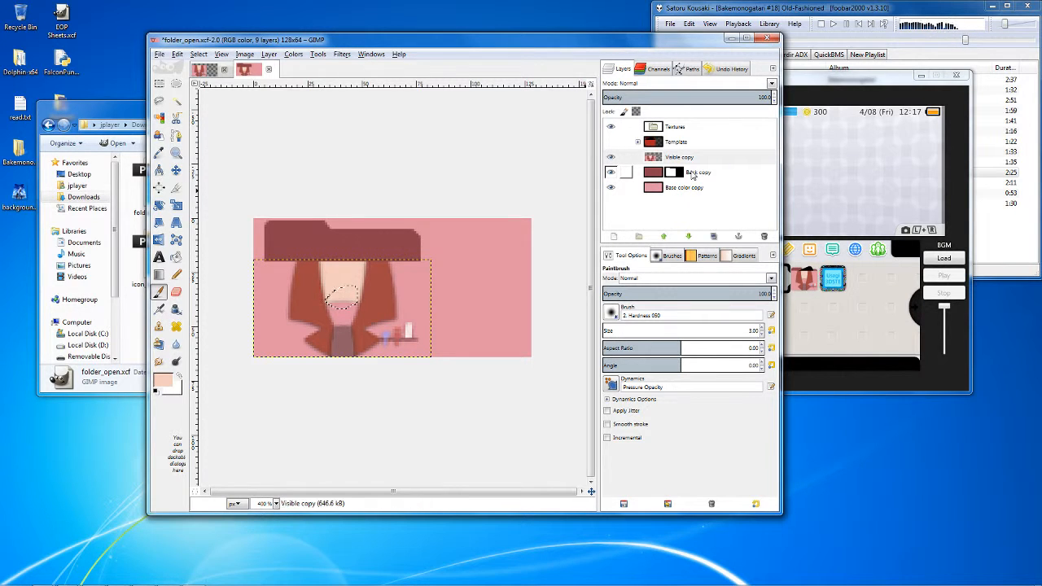
{"action": "key", "text": "ctrl+z"}
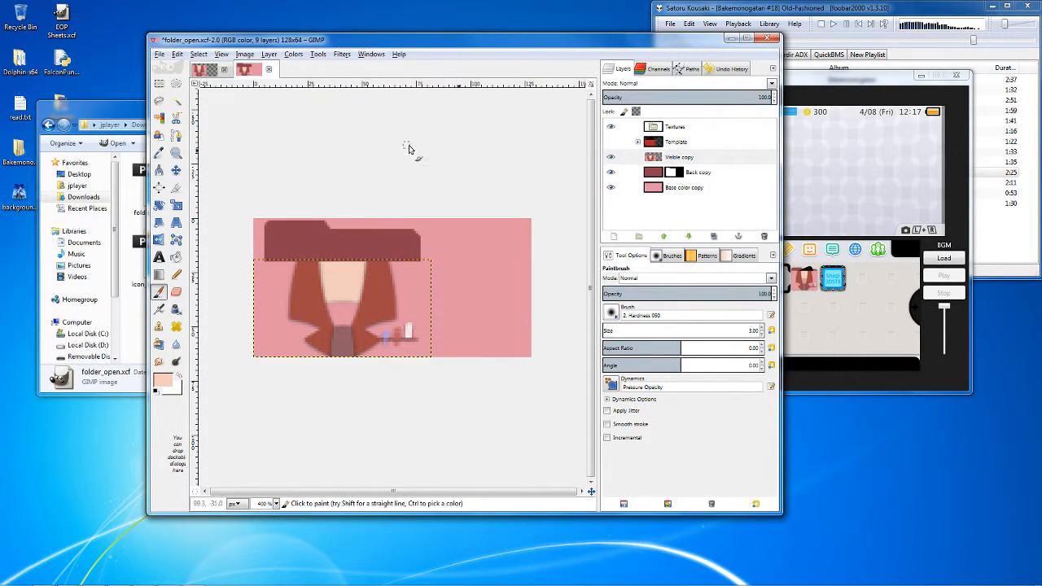
Save the image as folder_open.xcf in the wrk files folder inside the desktop's Bakemonogatari folder.
{"action": "left_click", "coordinate": [160, 55]}
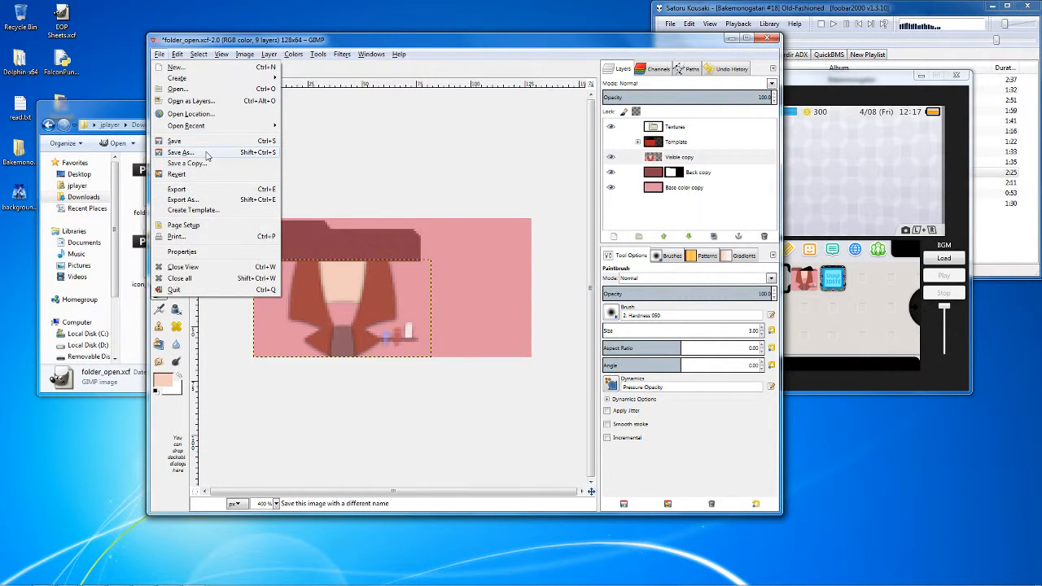
{"action": "left_click", "coordinate": [181, 152]}
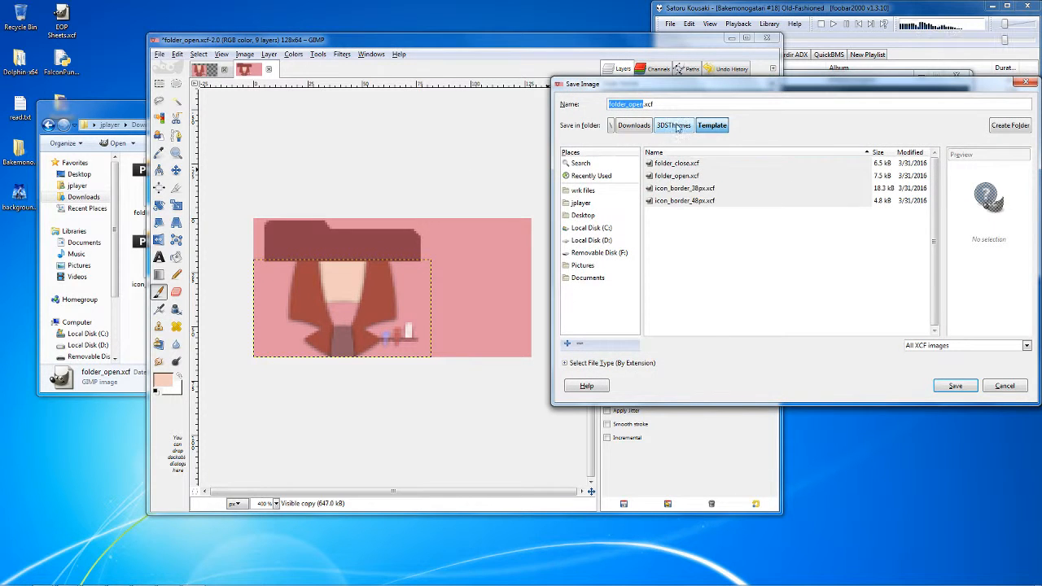
{"action": "left_click", "coordinate": [583, 215]}
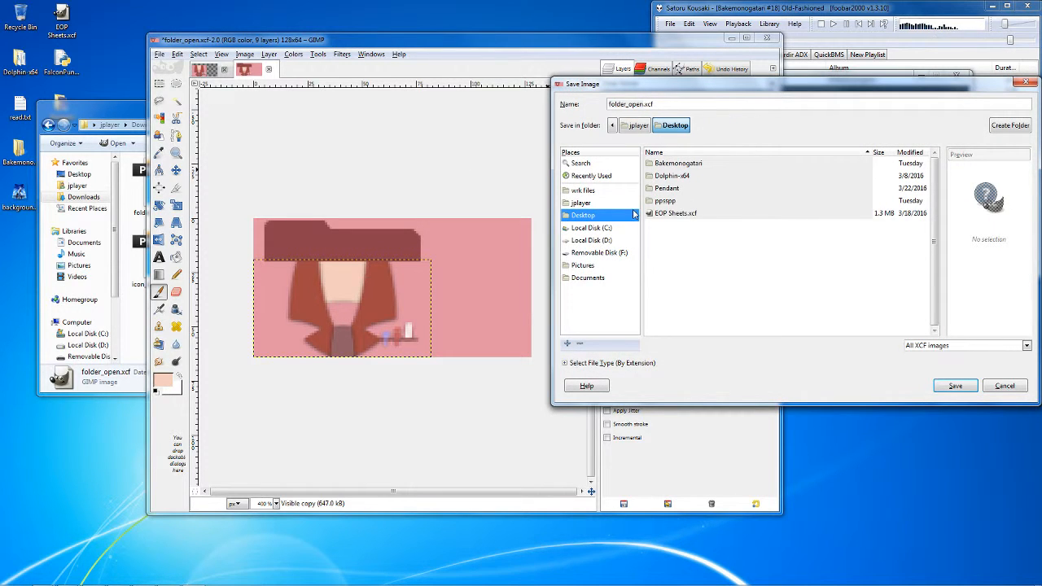
{"action": "left_click", "coordinate": [684, 177]}
{"action": "double_click", "coordinate": [684, 163]}
{"action": "left_click", "coordinate": [687, 215]}
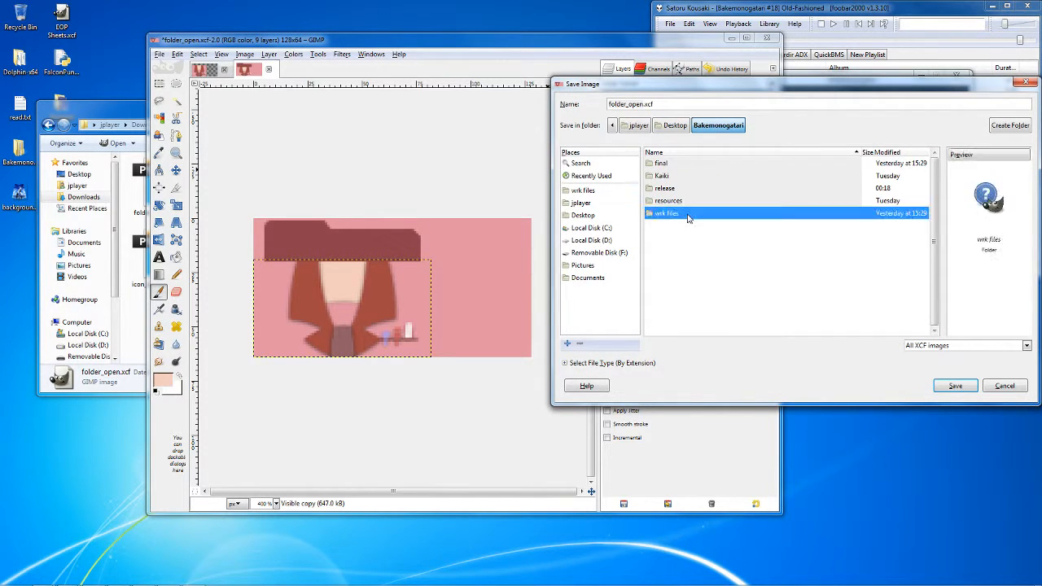
{"action": "double_click", "coordinate": [687, 215]}
{"action": "left_click", "coordinate": [952, 386]}
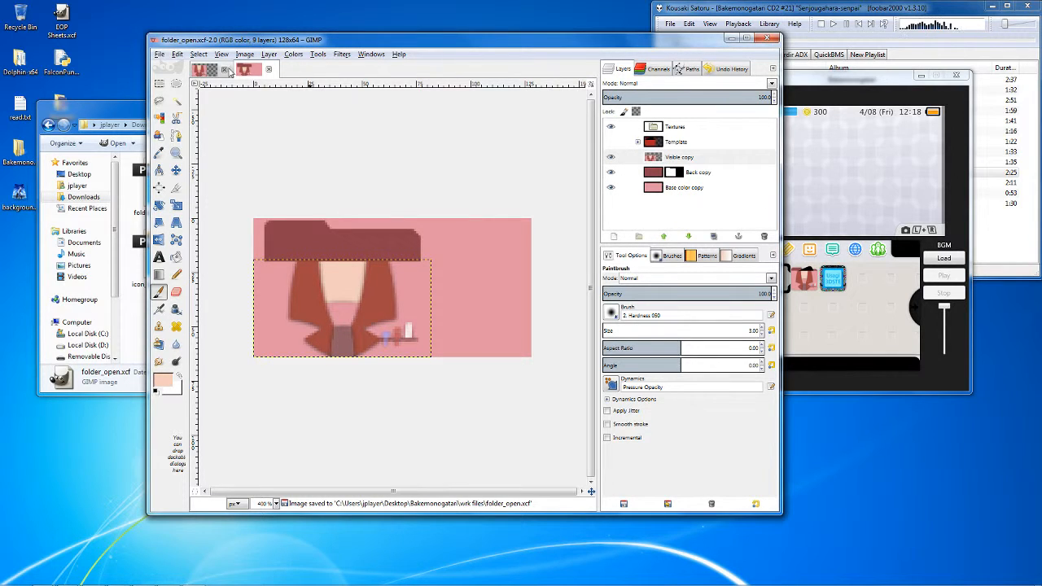
Switch to the folder_close.xcf image and delete its merged Visible layer.
{"action": "left_click", "coordinate": [209, 71]}
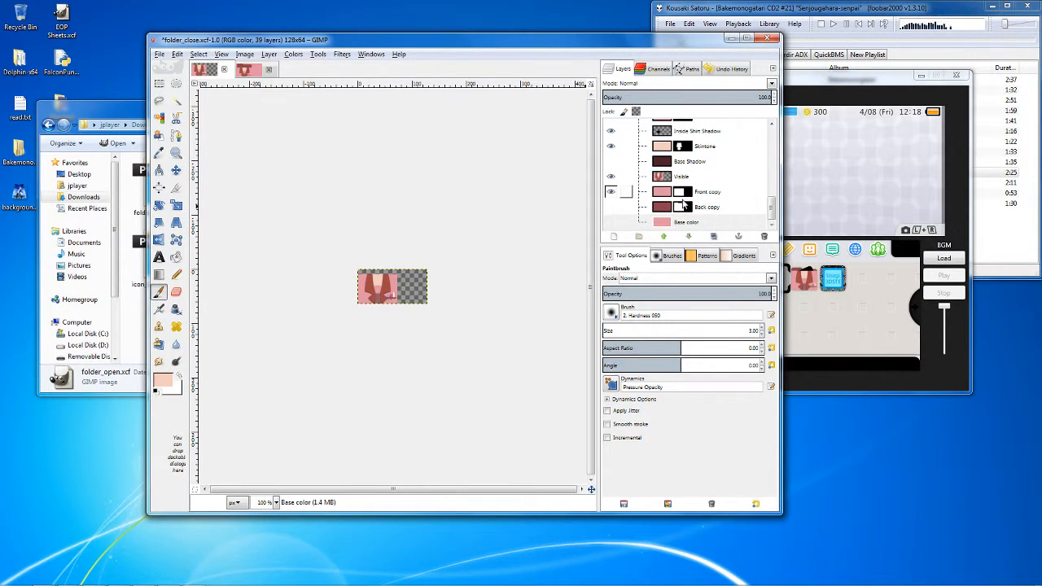
{"action": "right_click", "coordinate": [662, 181]}
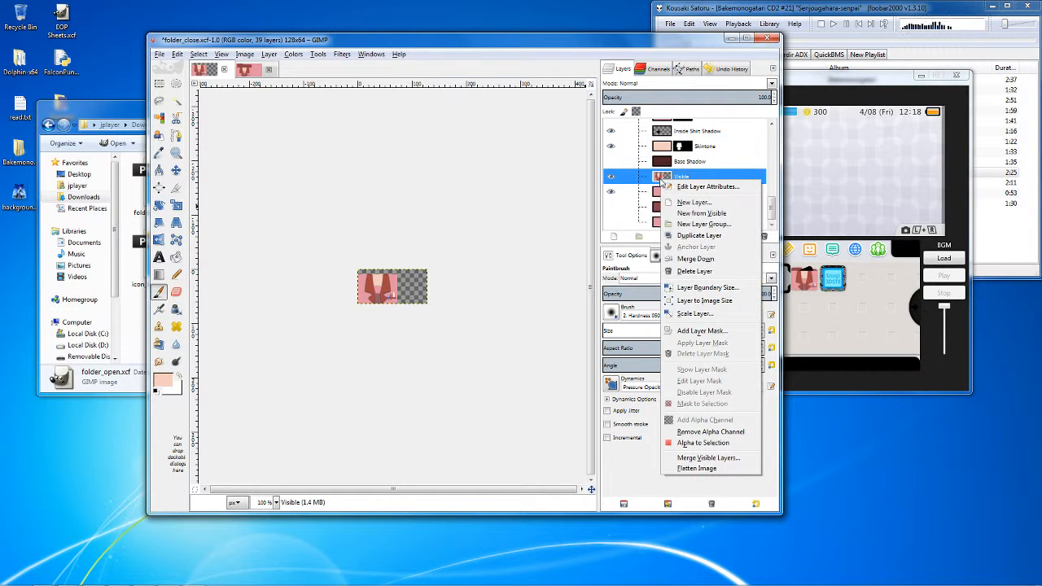
{"action": "left_click", "coordinate": [696, 271]}
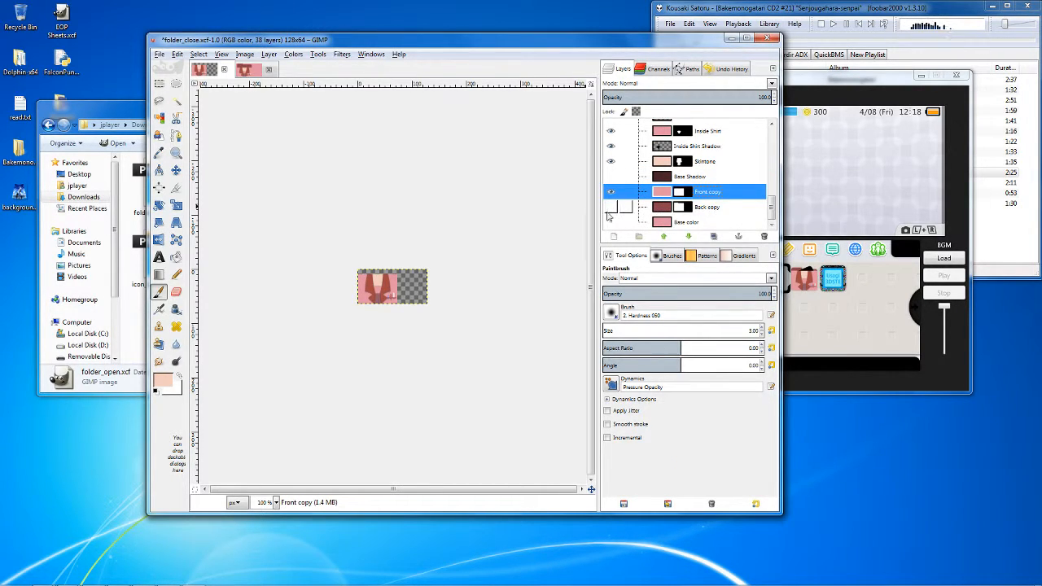
Collapse the Template group in folder_close.xcf and look through the layers of the Bakemonogatari group.
{"action": "scroll", "coordinate": [651, 171], "scroll_direction": "up", "scroll_amount": 10}
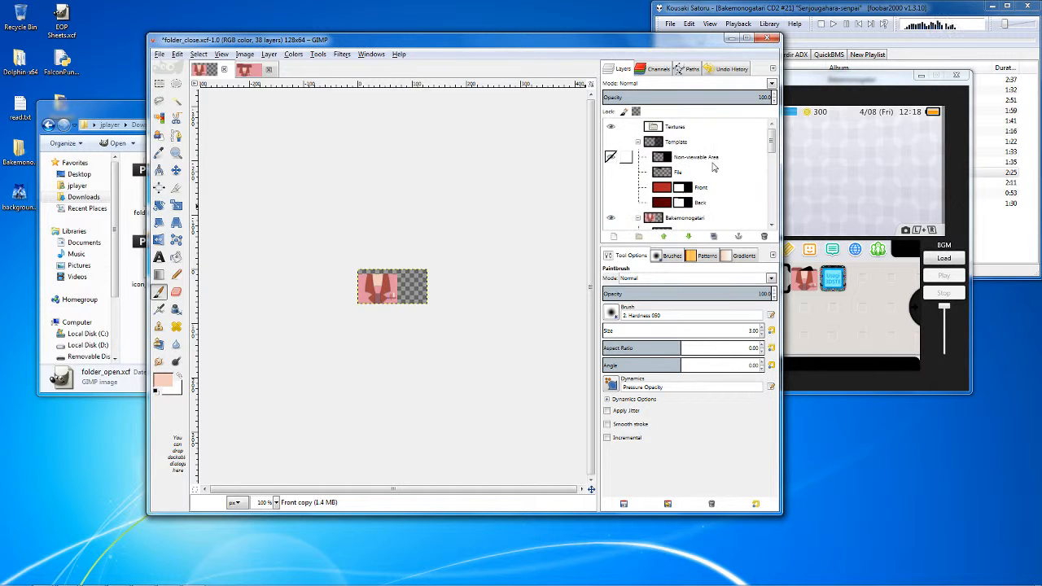
{"action": "left_click", "coordinate": [637, 142]}
{"action": "scroll", "coordinate": [690, 186], "scroll_direction": "down", "scroll_amount": 2}
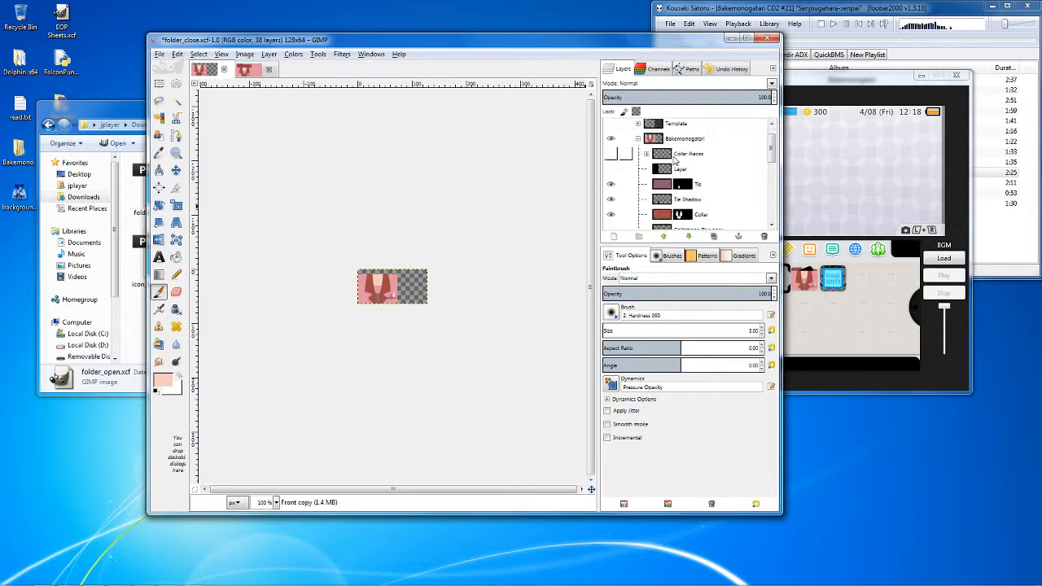
{"action": "scroll", "coordinate": [691, 185], "scroll_direction": "down", "scroll_amount": 8}
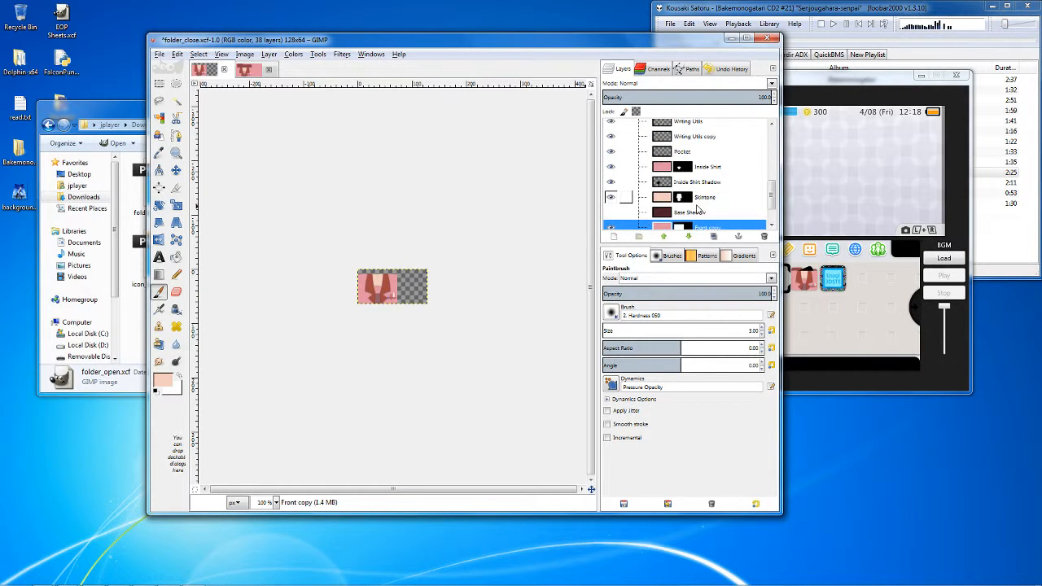
{"action": "scroll", "coordinate": [706, 191], "scroll_direction": "up", "scroll_amount": 1}
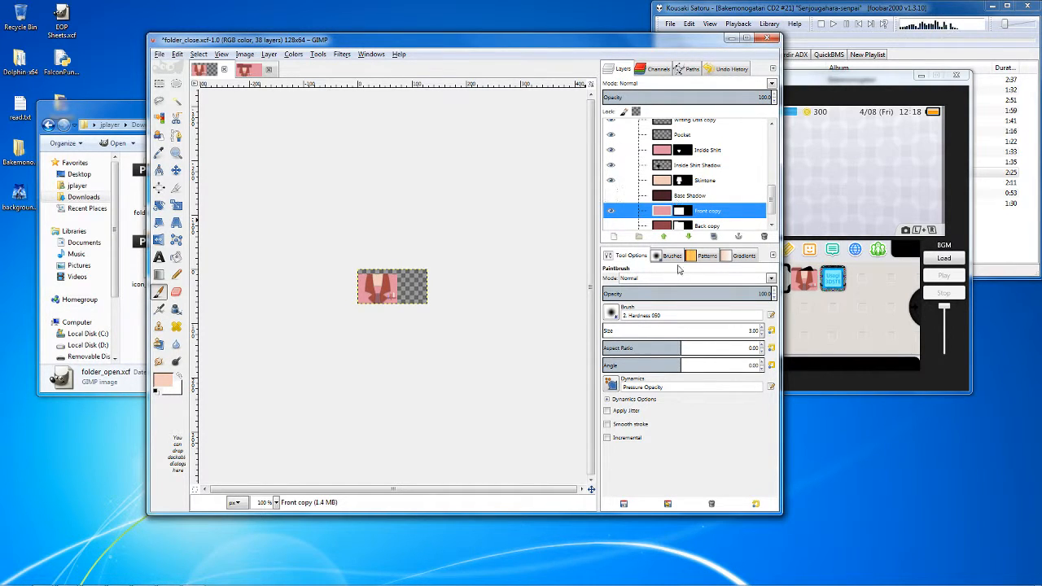
{"action": "scroll", "coordinate": [705, 186], "scroll_direction": "up", "scroll_amount": 1}
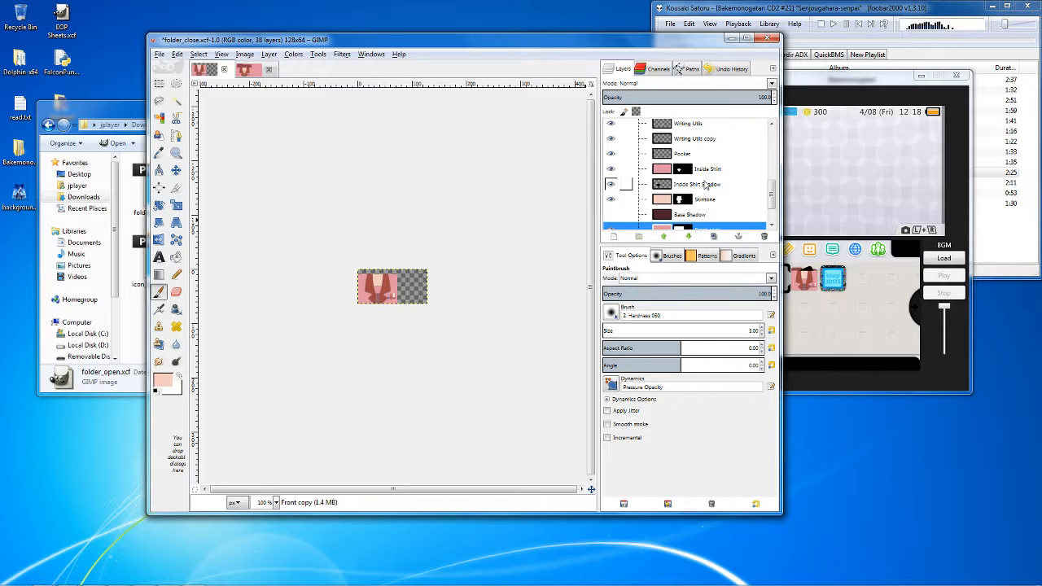
{"action": "scroll", "coordinate": [707, 187], "scroll_direction": "up", "scroll_amount": 2}
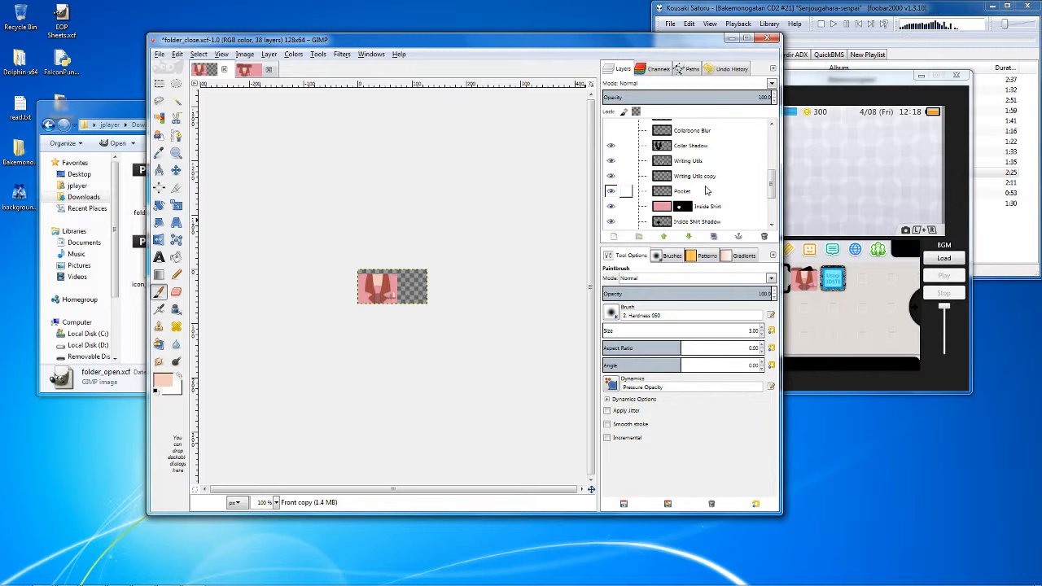
{"action": "scroll", "coordinate": [678, 141], "scroll_direction": "up", "scroll_amount": 2}
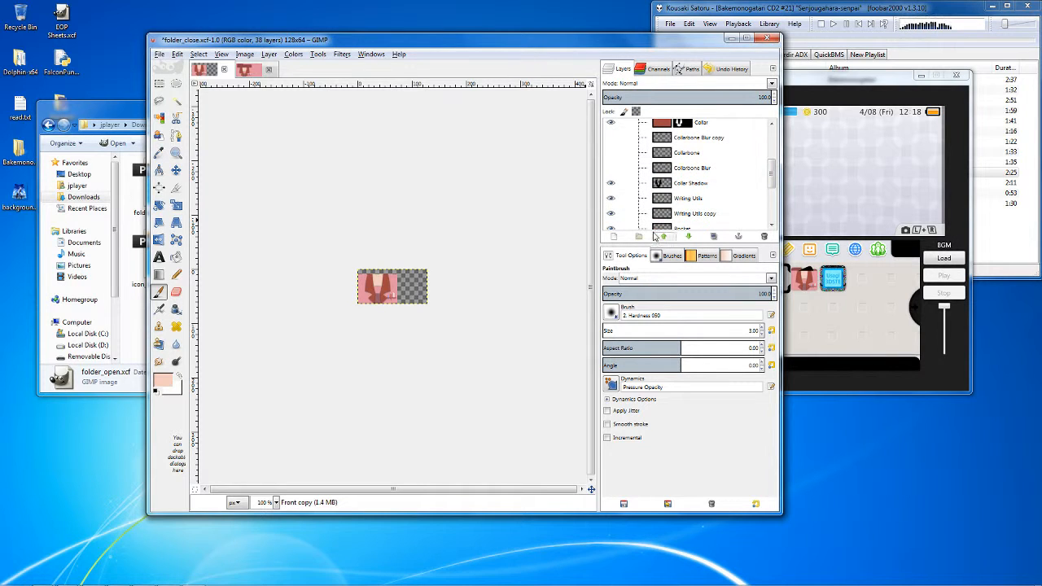
Inspect the Collar Shadow and Inside Shirt layers, and hide and reshow the Skintone layer to check what it covers.
{"action": "left_click", "coordinate": [657, 185]}
{"action": "scroll", "coordinate": [661, 196], "scroll_direction": "down", "scroll_amount": 2}
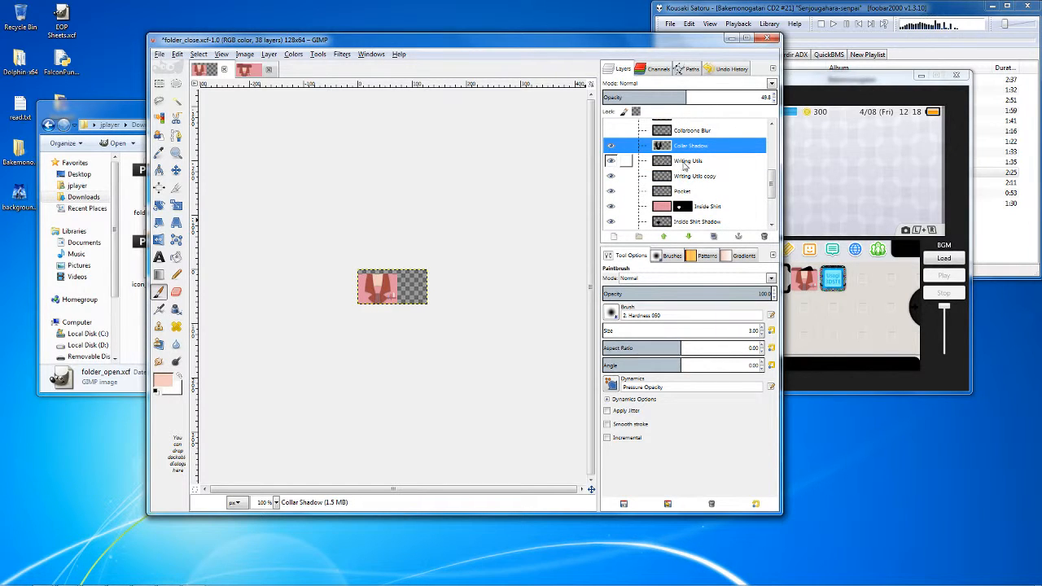
{"action": "left_click", "coordinate": [688, 206]}
{"action": "scroll", "coordinate": [681, 213], "scroll_direction": "down", "scroll_amount": 1}
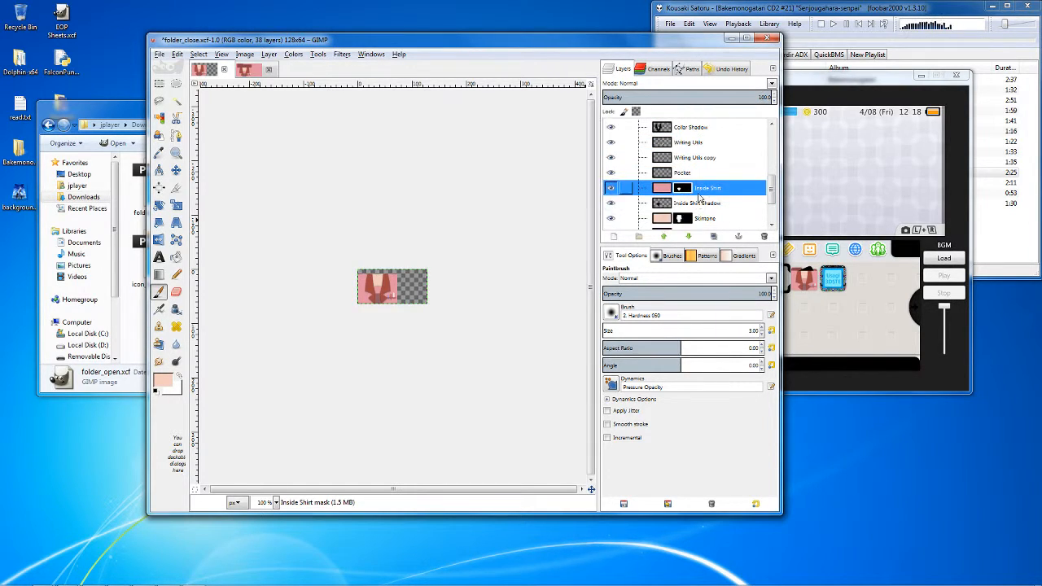
{"action": "scroll", "coordinate": [681, 220], "scroll_direction": "down", "scroll_amount": 1}
{"action": "left_click", "coordinate": [658, 200]}
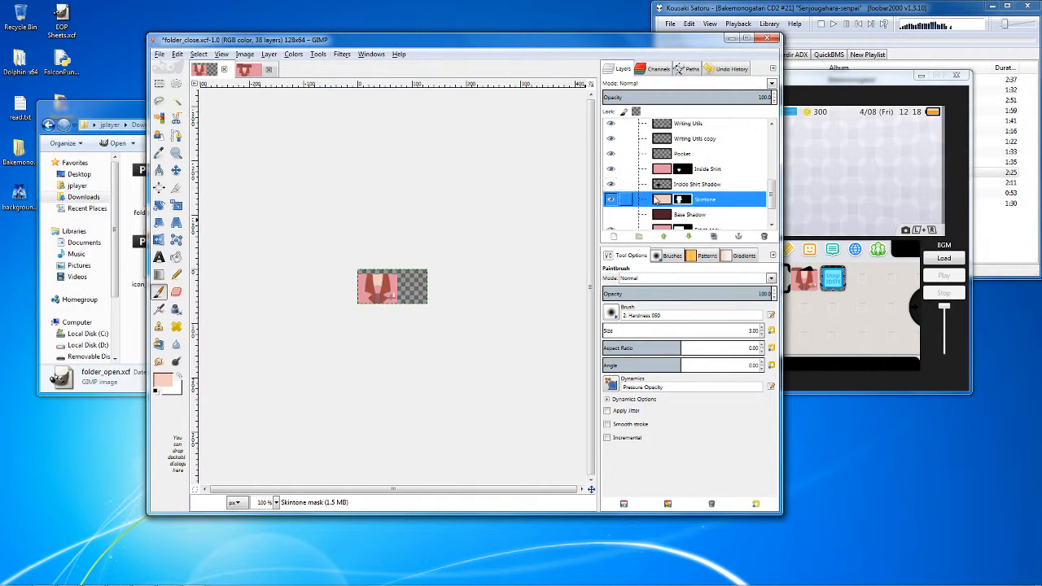
{"action": "left_click", "coordinate": [610, 199]}
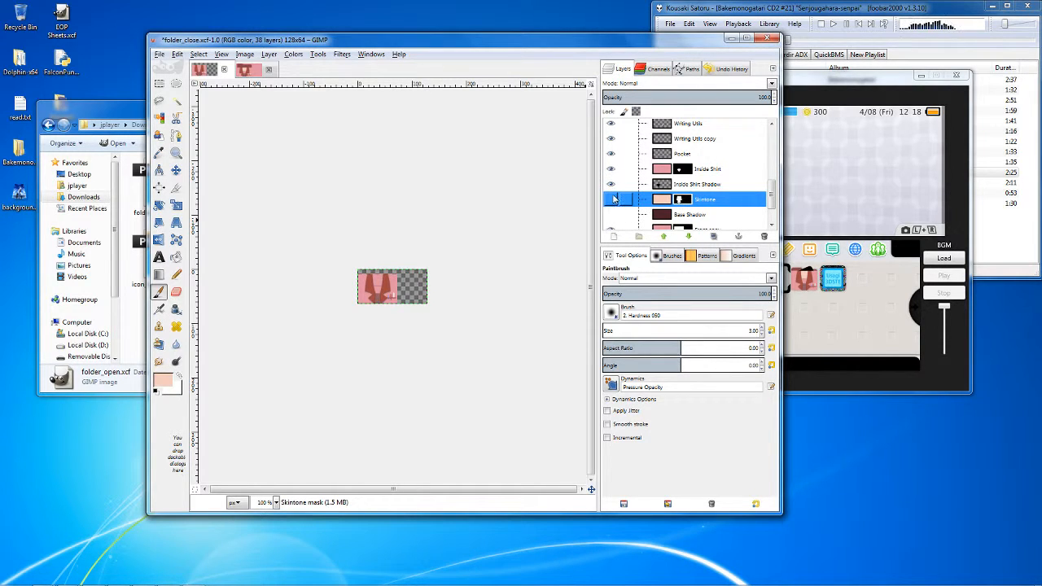
{"action": "left_click", "coordinate": [610, 199]}
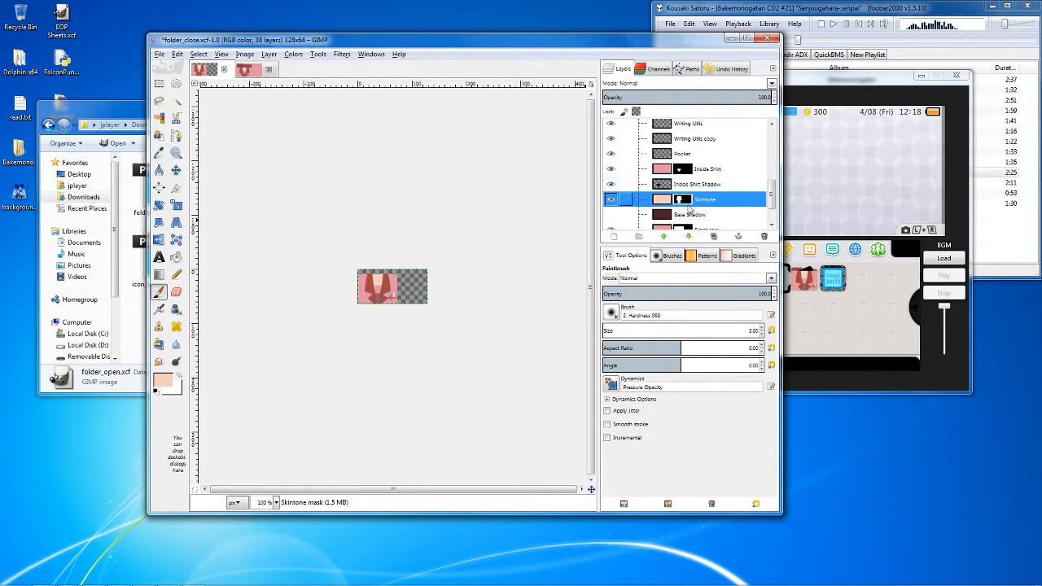
Make the Skintone layer's mask active and reset the Paintbrush colours to default black and white.
{"action": "left_click", "coordinate": [662, 199]}
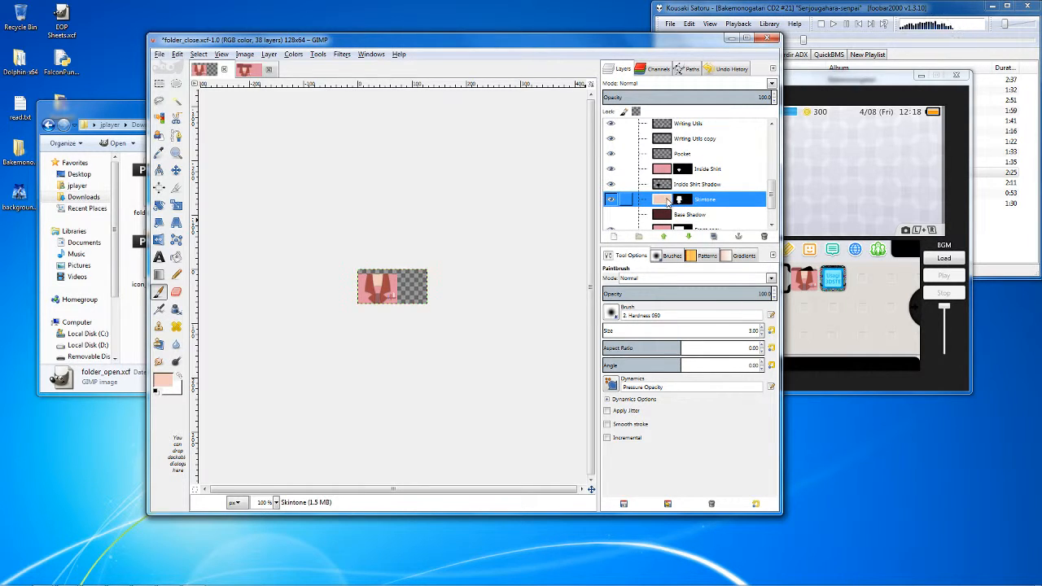
{"action": "right_click", "coordinate": [680, 200]}
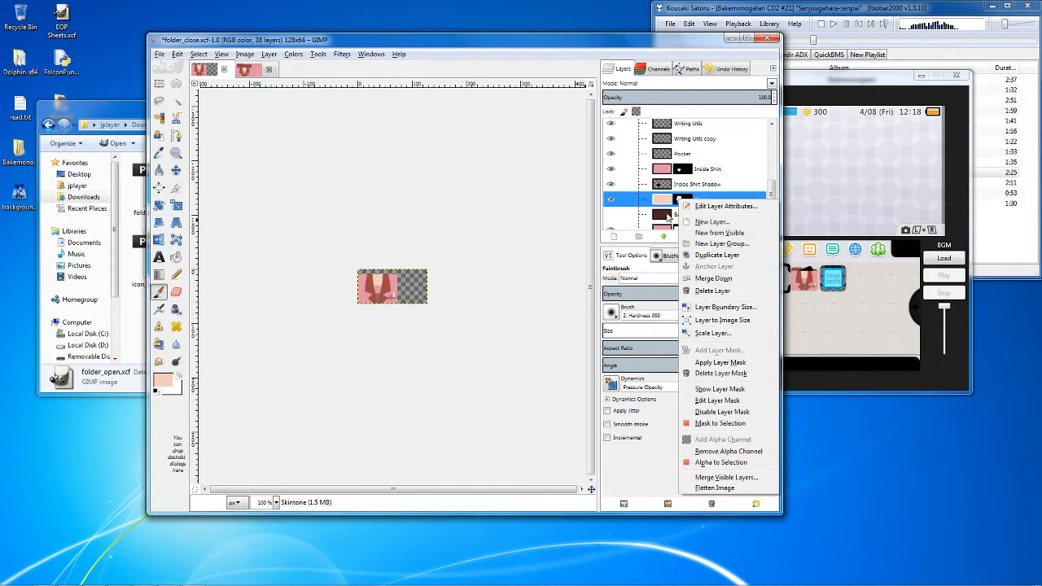
{"action": "left_click", "coordinate": [733, 186]}
{"action": "left_click", "coordinate": [684, 199]}
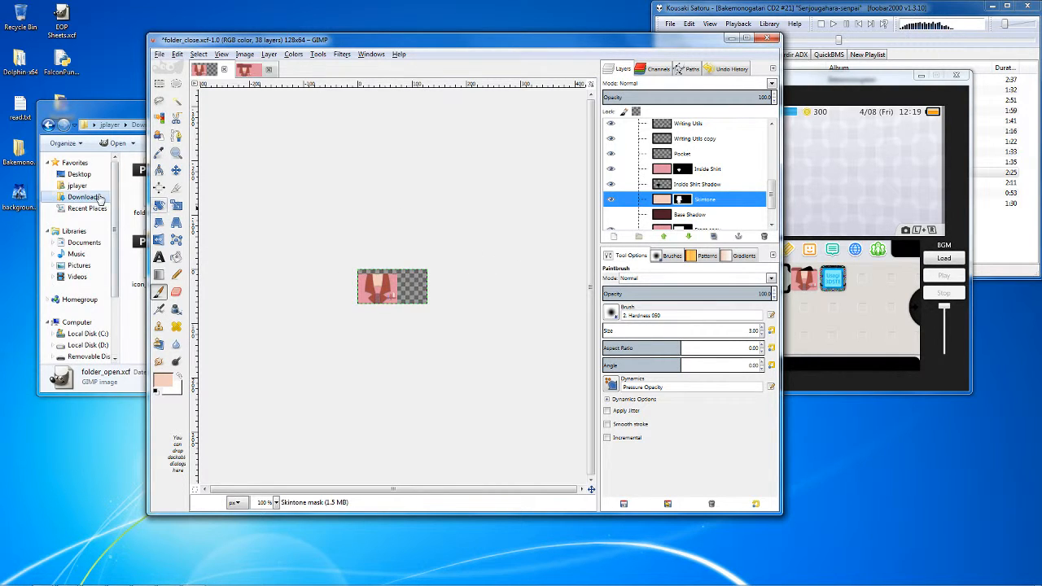
{"action": "left_click", "coordinate": [162, 293]}
{"action": "left_click", "coordinate": [157, 392]}
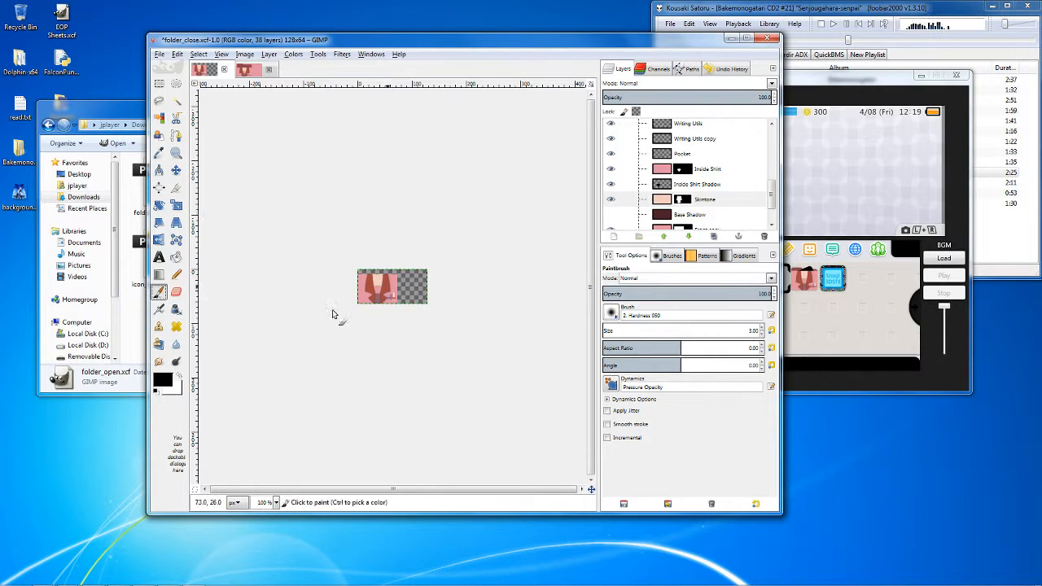
{"action": "left_click", "coordinate": [688, 200]}
{"action": "left_click", "coordinate": [377, 279]}
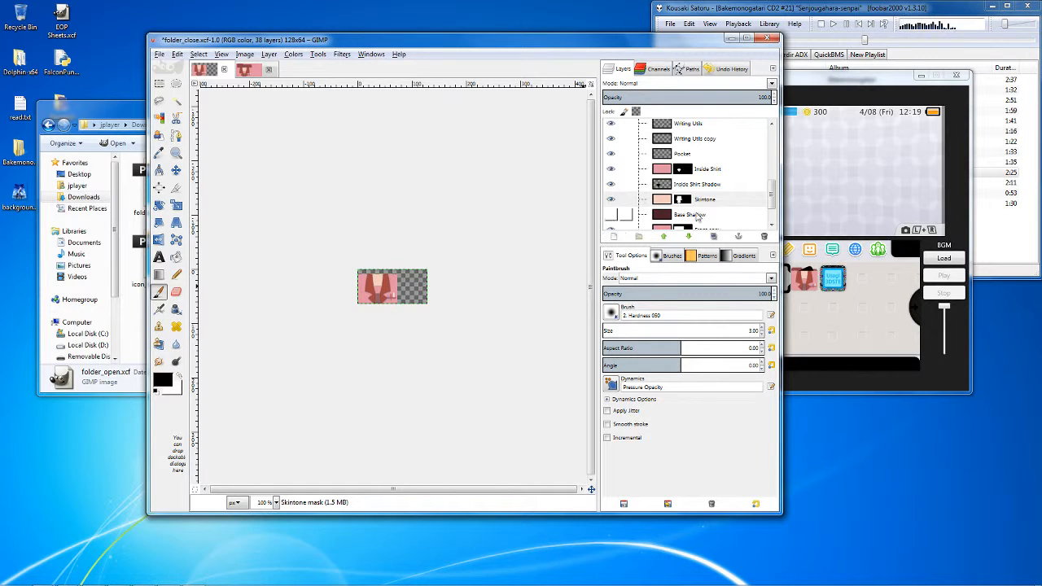
Return to the folder_open.xcf image after checking the top of the closed folder's layer list.
{"action": "scroll", "coordinate": [708, 162], "scroll_direction": "up", "scroll_amount": 3}
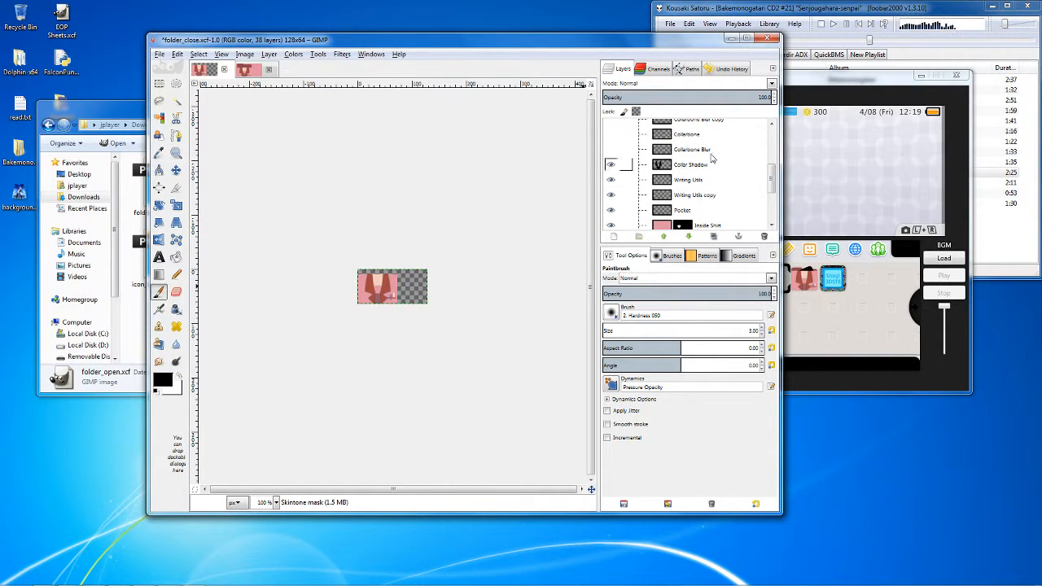
{"action": "scroll", "coordinate": [710, 158], "scroll_direction": "up", "scroll_amount": 5}
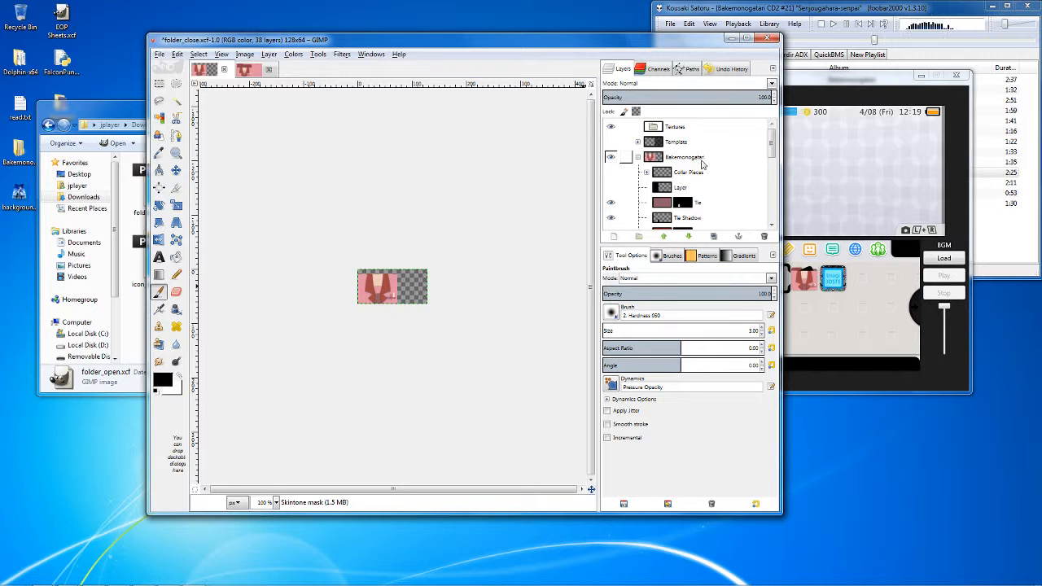
{"action": "left_click", "coordinate": [245, 70]}
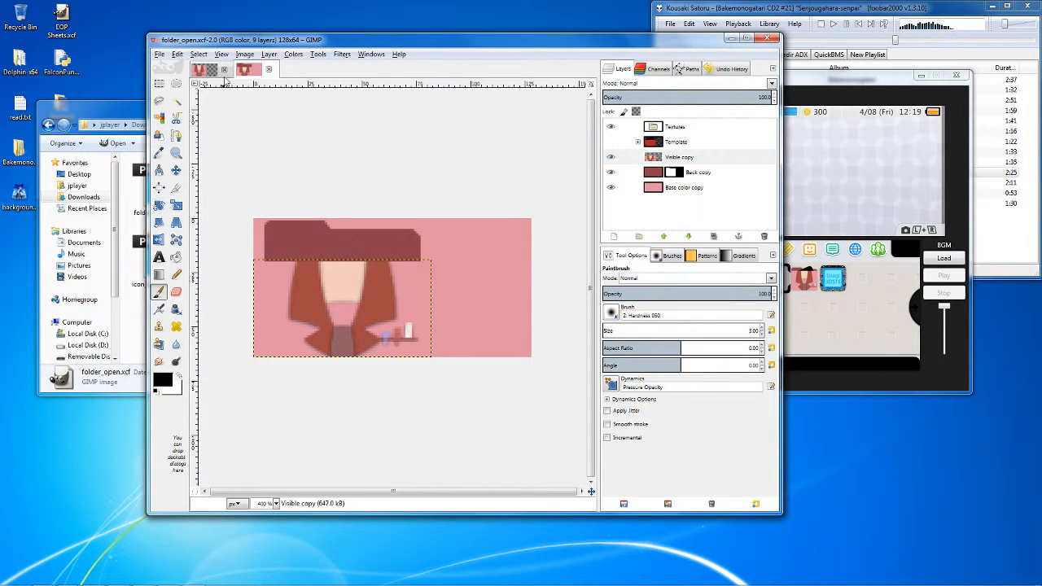
{"action": "left_click", "coordinate": [864, 252]}
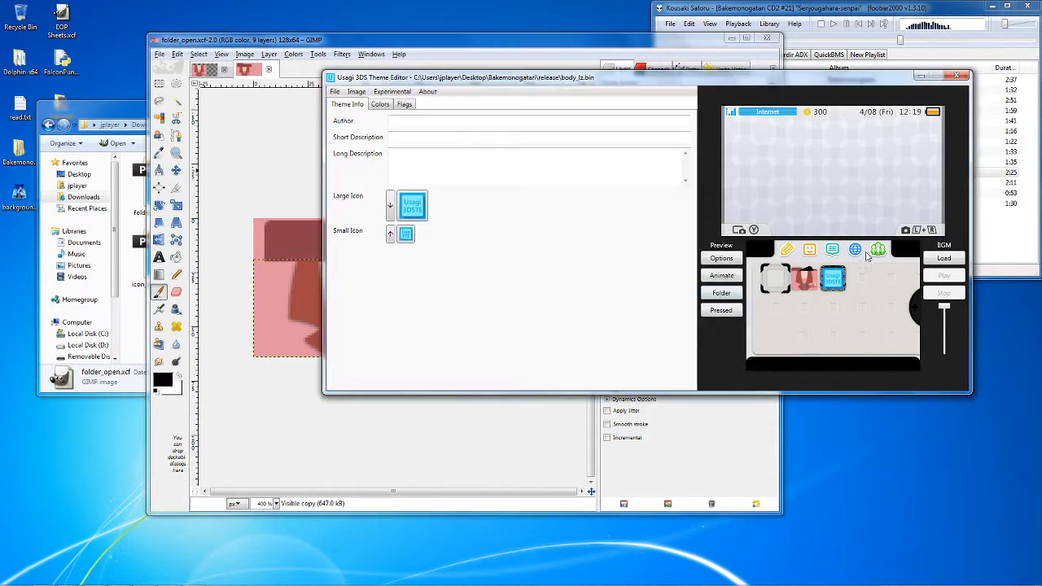
{"action": "left_click", "coordinate": [356, 92]}
{"action": "left_click", "coordinate": [356, 92]}
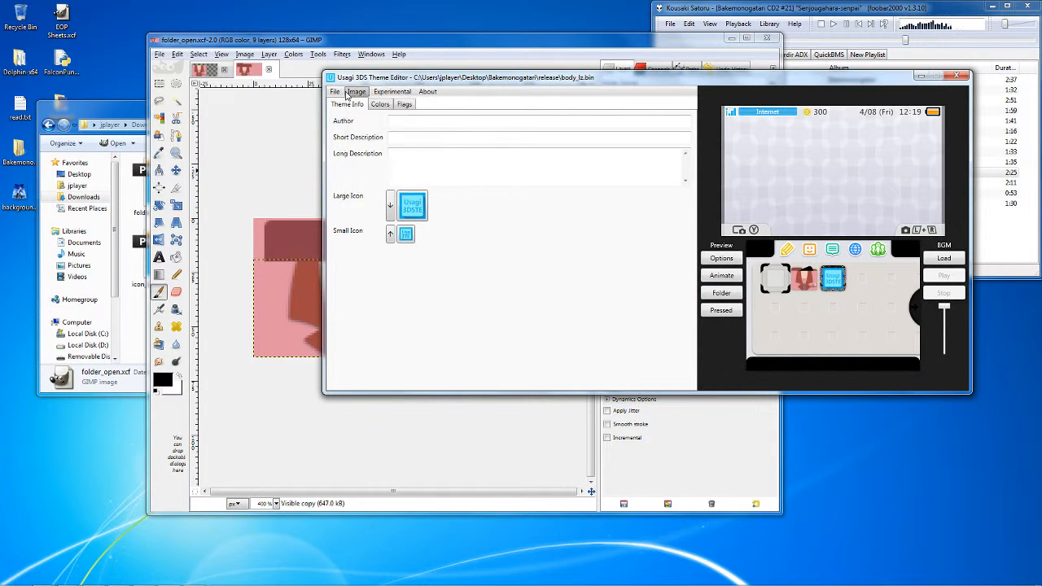
{"action": "left_click", "coordinate": [356, 92]}
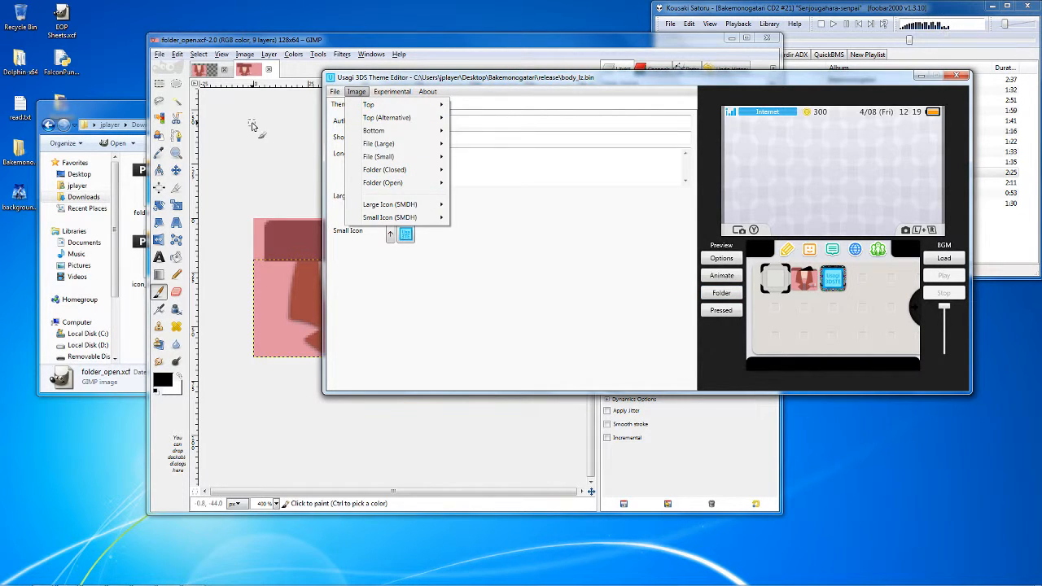
{"action": "left_click", "coordinate": [139, 231]}
{"action": "left_click", "coordinate": [213, 43]}
Export the open-folder image as folder_open.png into the Bakemonogatari folder's final subfolder, keeping the offered PNG options.
{"action": "left_click", "coordinate": [159, 55]}
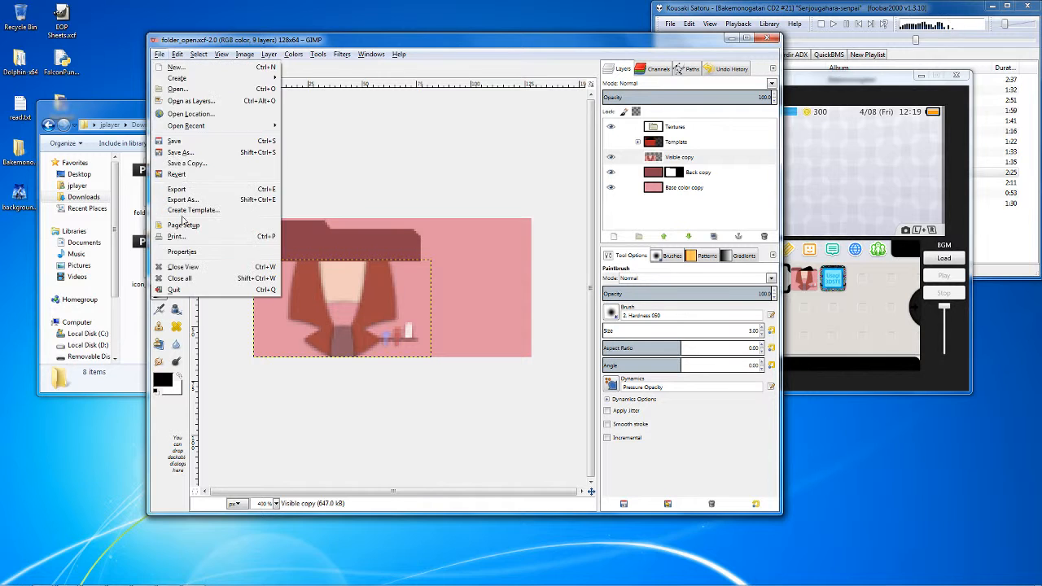
{"action": "left_click", "coordinate": [184, 221]}
{"action": "left_click", "coordinate": [160, 171]}
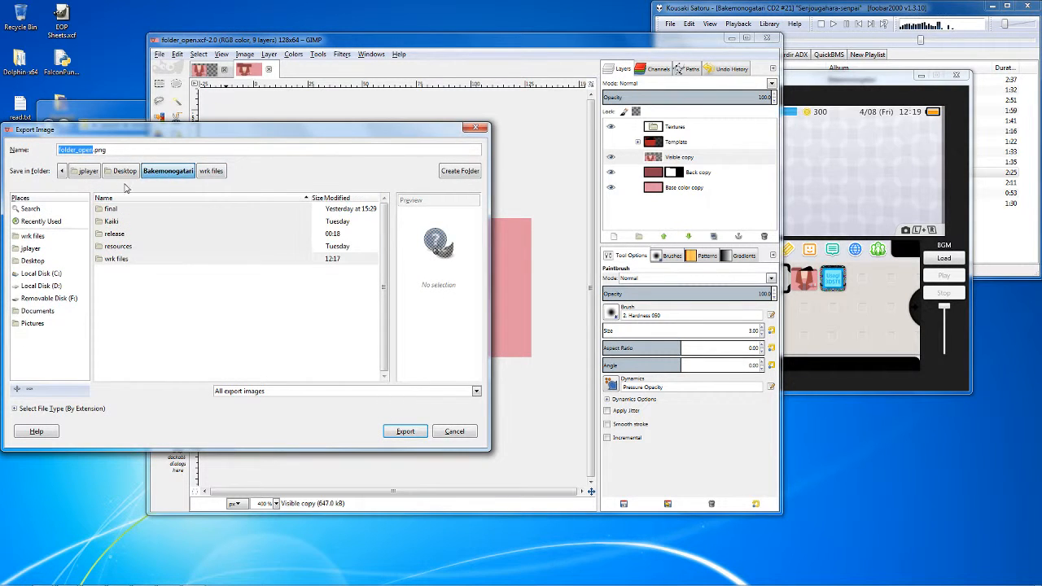
{"action": "double_click", "coordinate": [128, 213]}
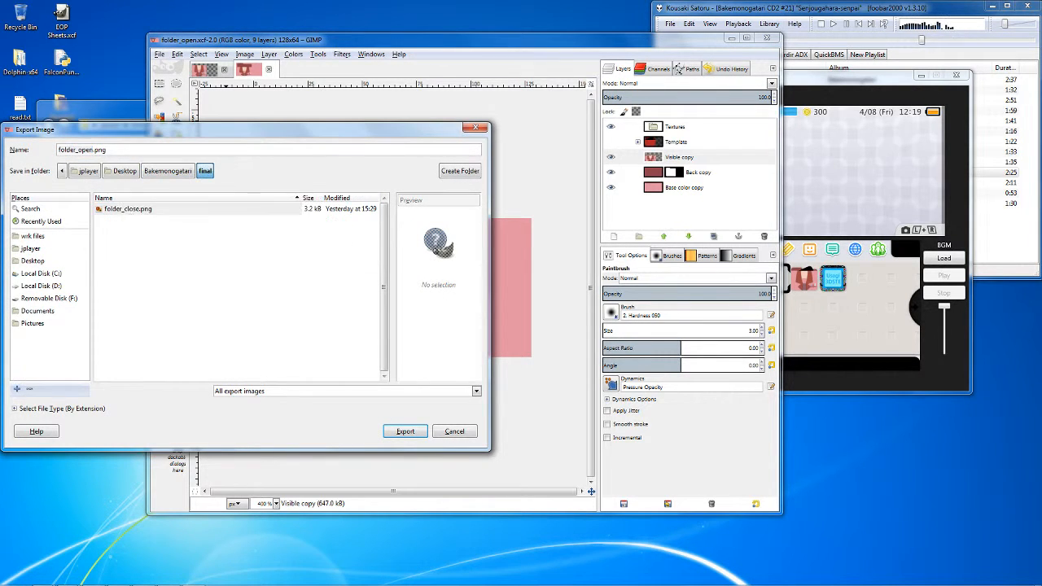
{"action": "left_click", "coordinate": [417, 431]}
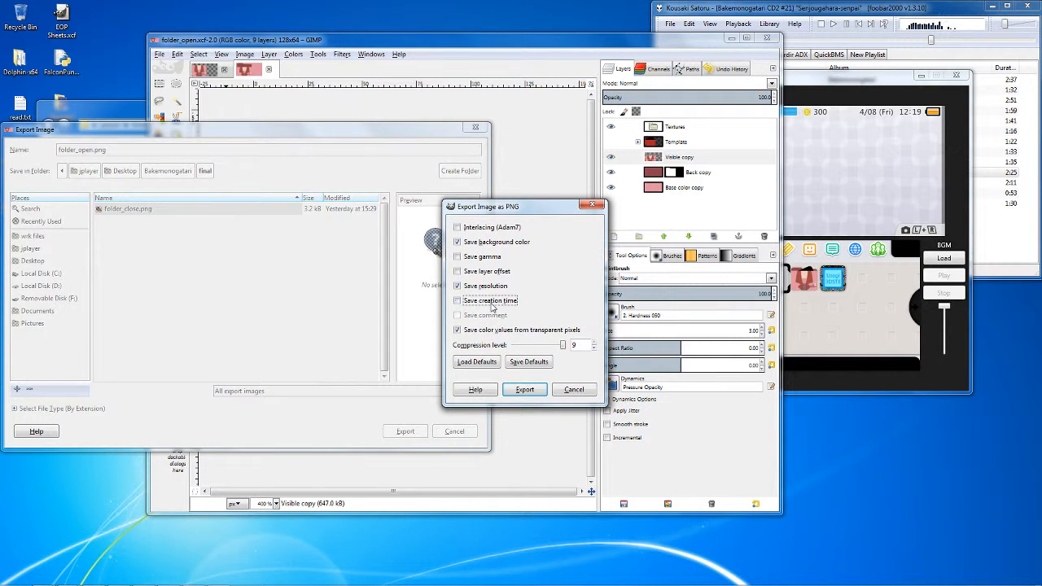
{"action": "left_click", "coordinate": [524, 389]}
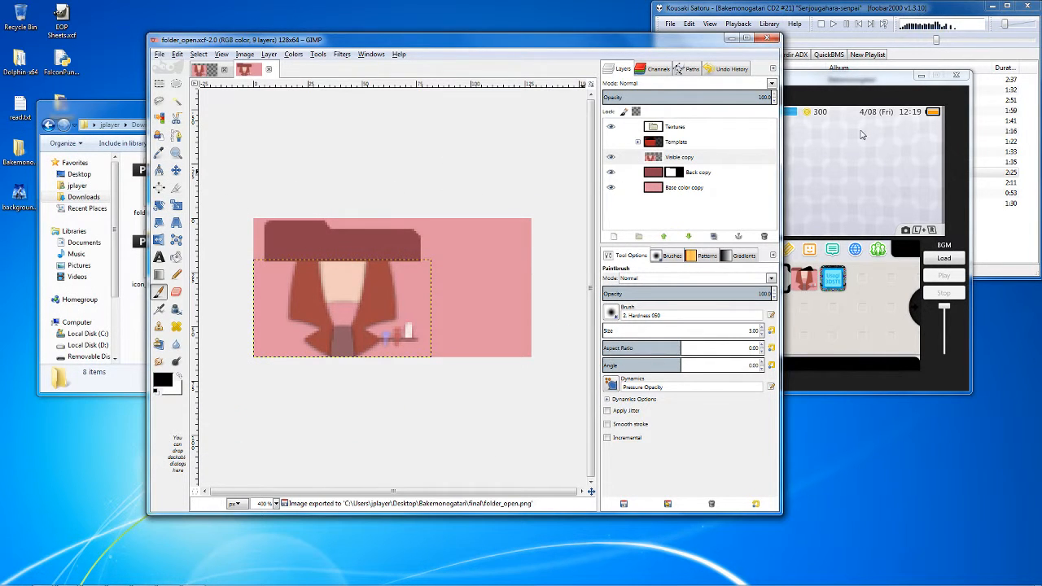
Switch to Usagi 3DS Theme Editor and import the exported folder_open.png as the theme's Folder (Open) image.
{"action": "key", "text": "alt+Tab"}
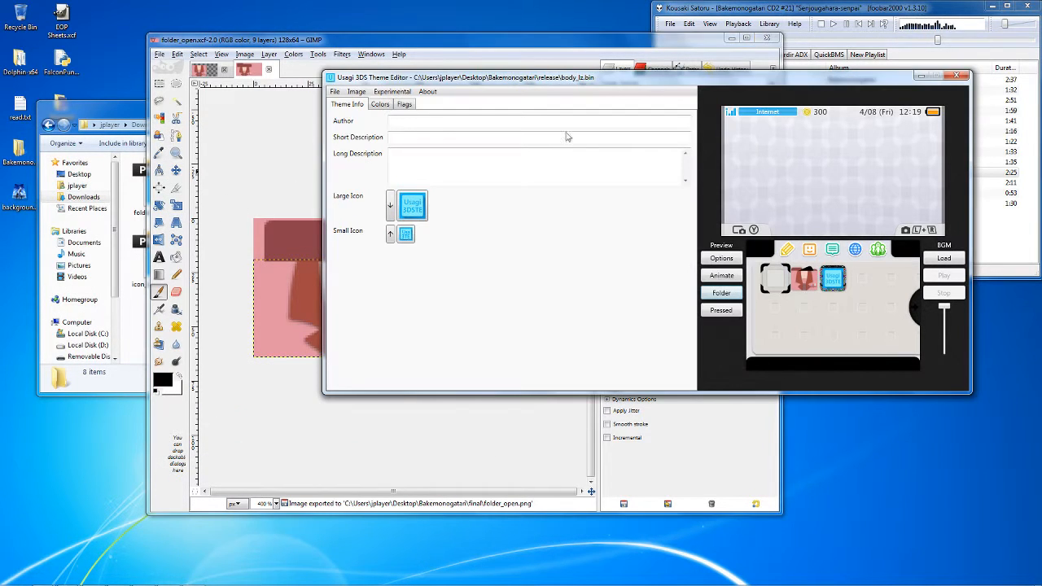
{"action": "left_click", "coordinate": [356, 91]}
{"action": "mouse_move", "coordinate": [402, 169]}
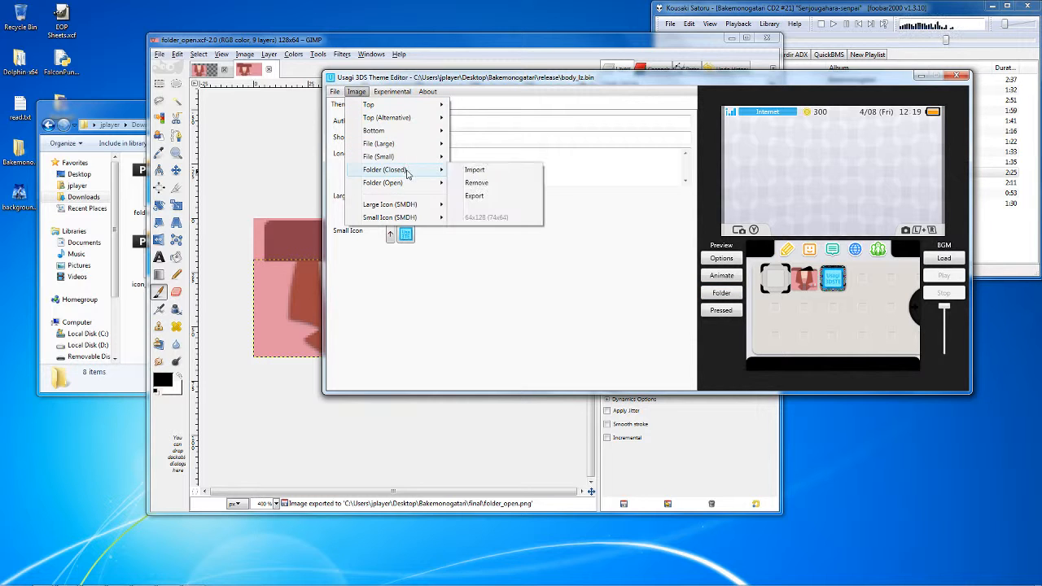
{"action": "mouse_move", "coordinate": [435, 184]}
{"action": "left_click", "coordinate": [475, 183]}
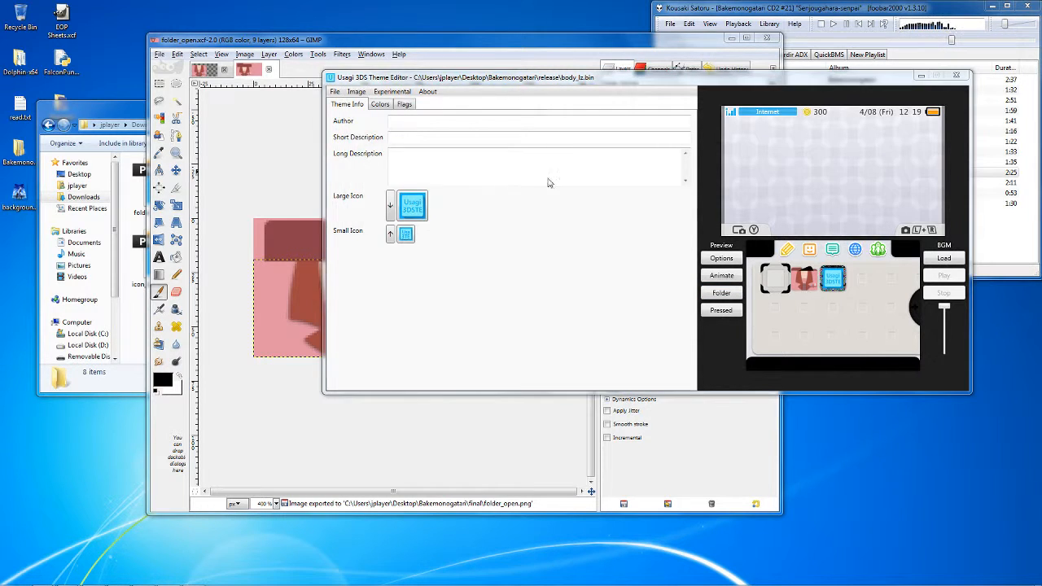
{"action": "left_click", "coordinate": [92, 42]}
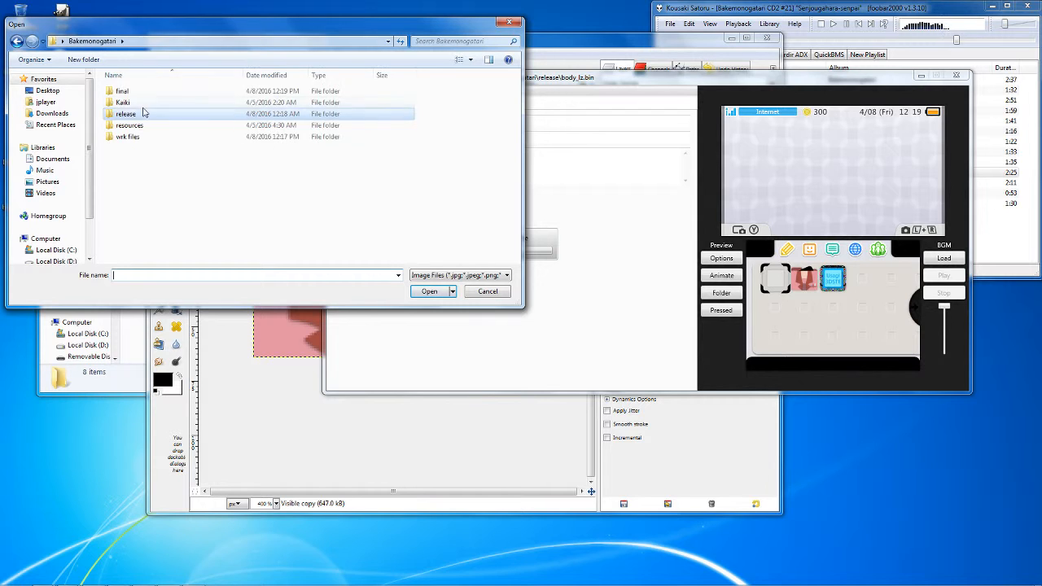
{"action": "double_click", "coordinate": [145, 115]}
{"action": "left_click", "coordinate": [181, 114]}
{"action": "double_click", "coordinate": [181, 115]}
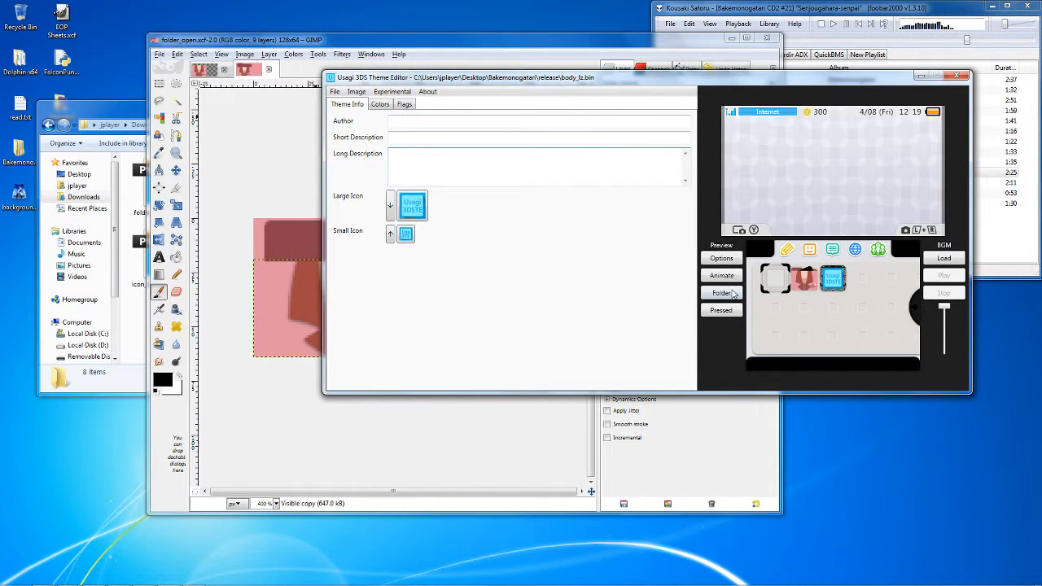
{"action": "left_click", "coordinate": [391, 91]}
{"action": "mouse_move", "coordinate": [360, 92]}
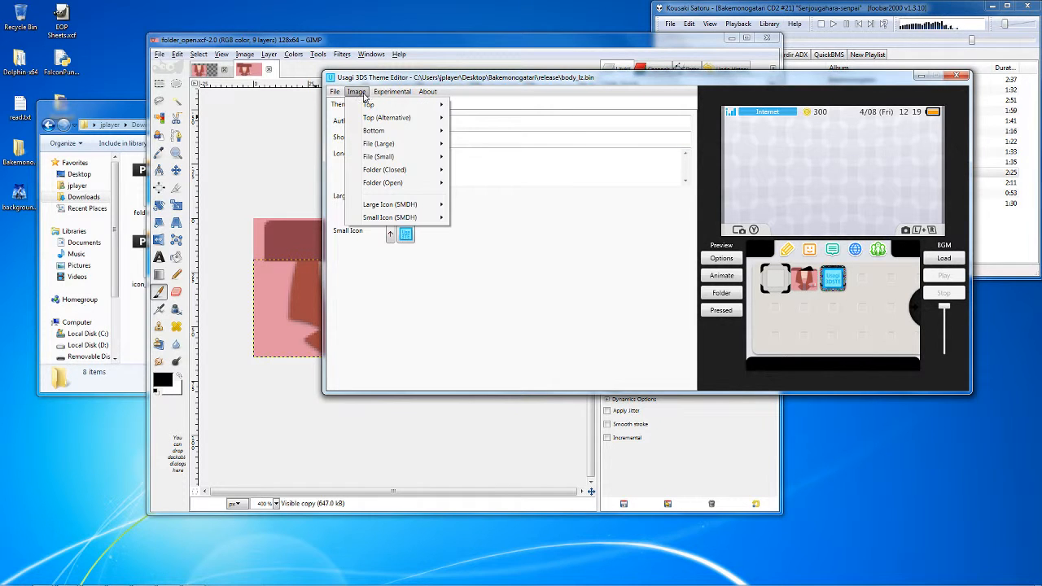
{"action": "mouse_move", "coordinate": [391, 170]}
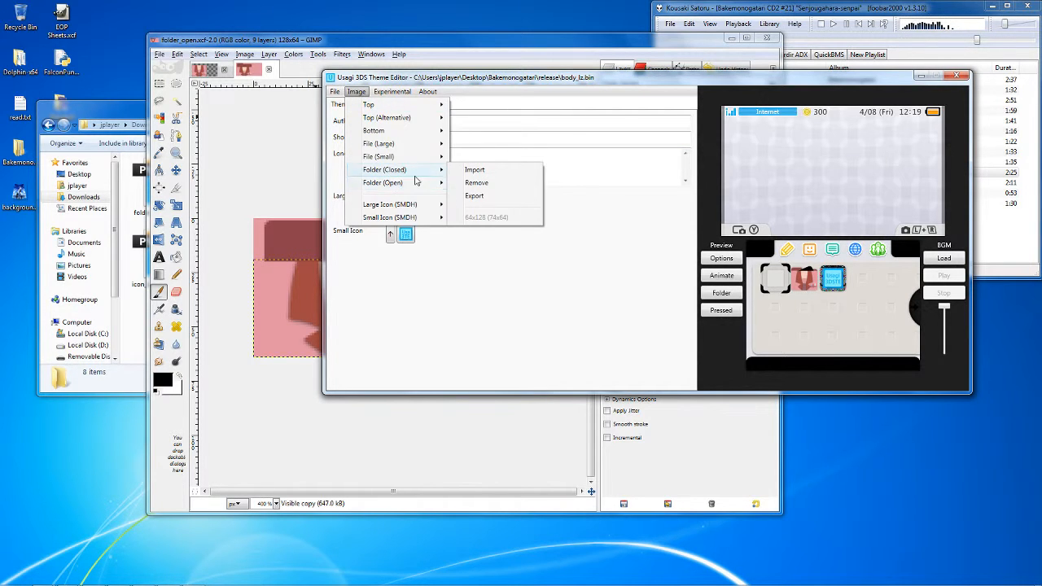
{"action": "left_click", "coordinate": [537, 153]}
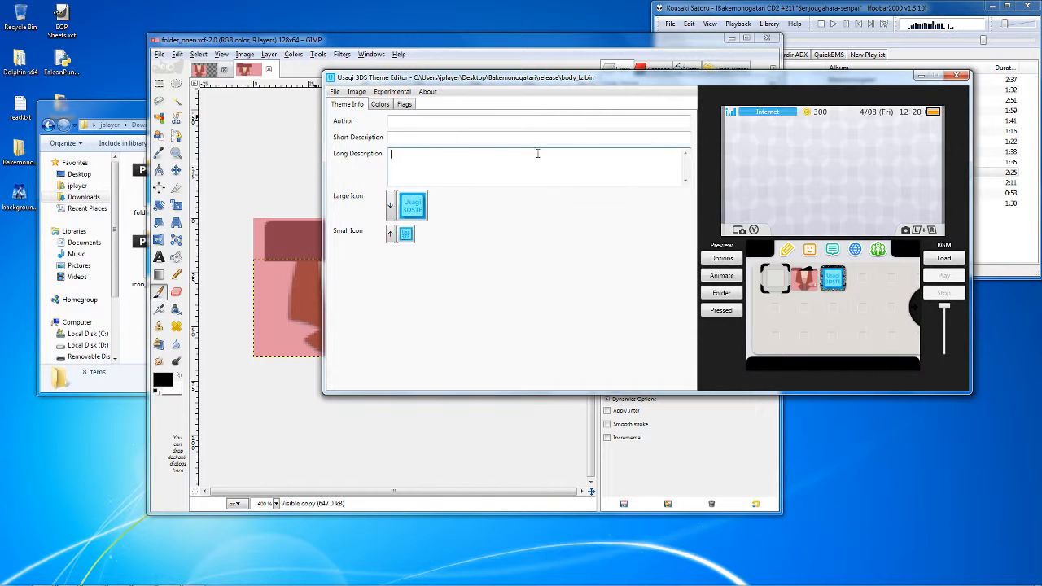
Toggle the bottom-screen folder preview to compare the theme's open and closed folder states.
{"action": "left_click", "coordinate": [735, 296]}
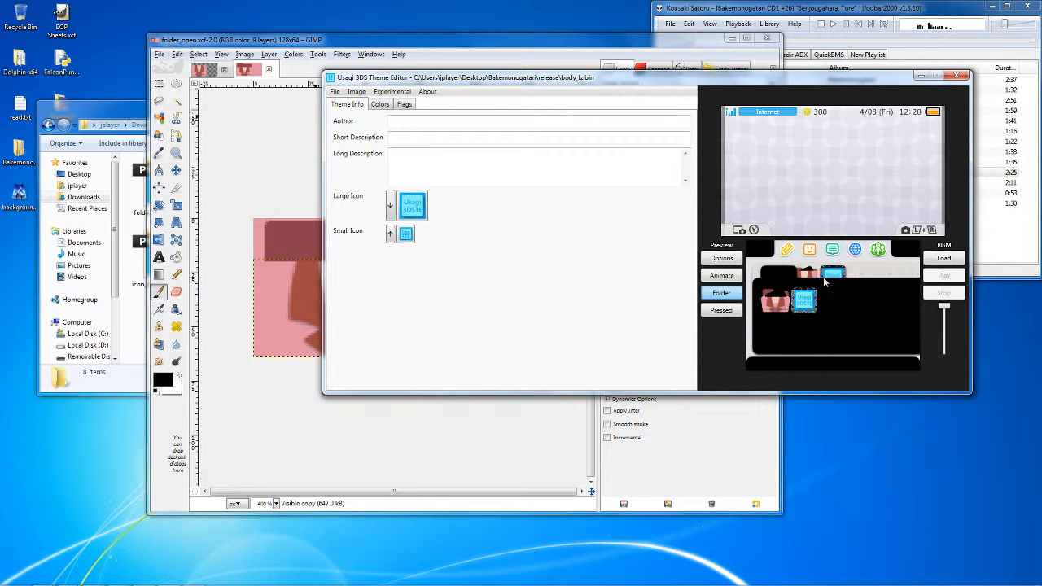
{"action": "left_click", "coordinate": [724, 298]}
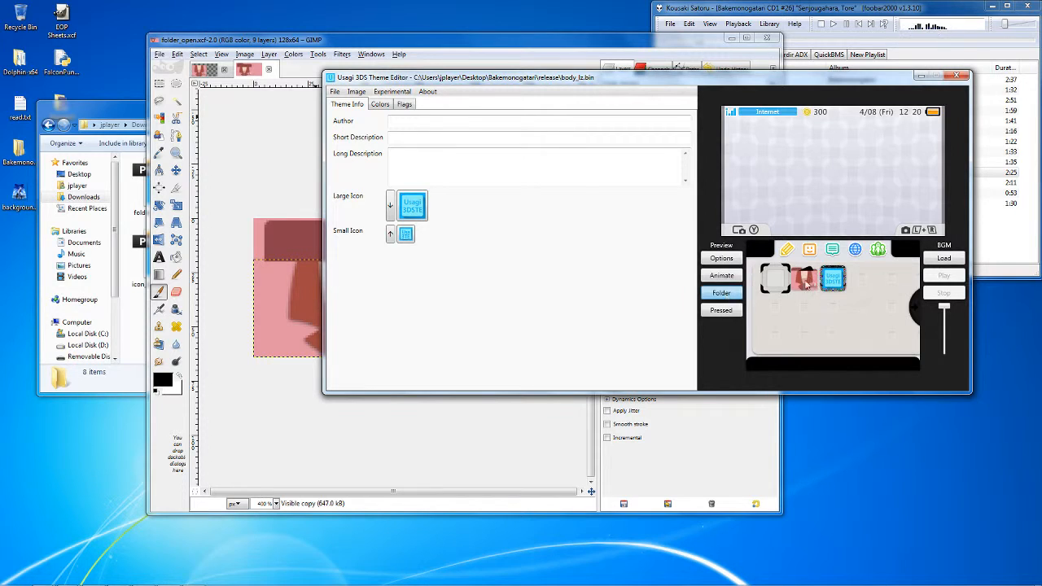
{"action": "left_click", "coordinate": [723, 298]}
{"action": "left_click", "coordinate": [724, 297]}
{"action": "left_click", "coordinate": [723, 297]}
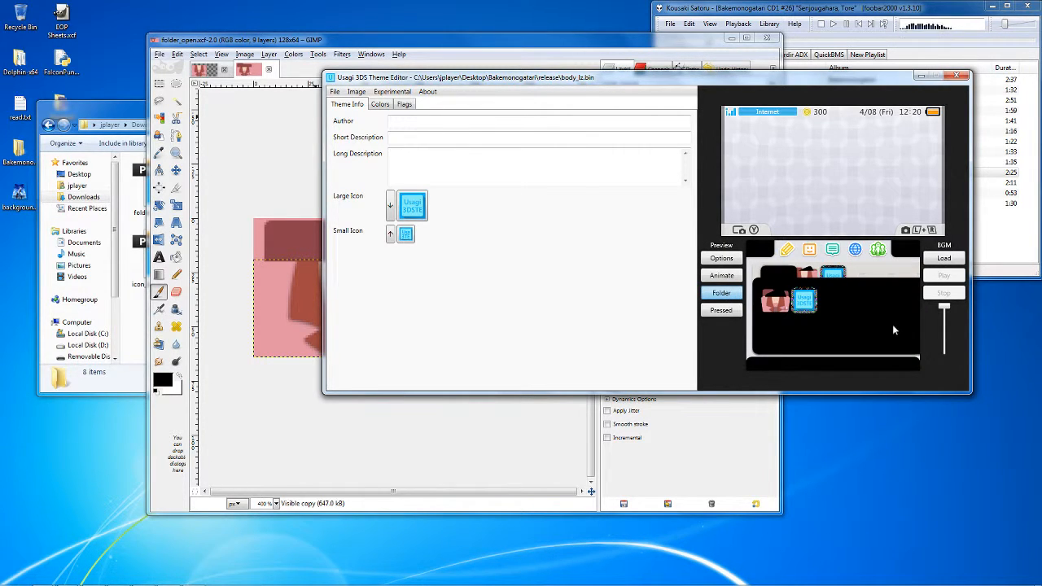
{"action": "left_click", "coordinate": [731, 295]}
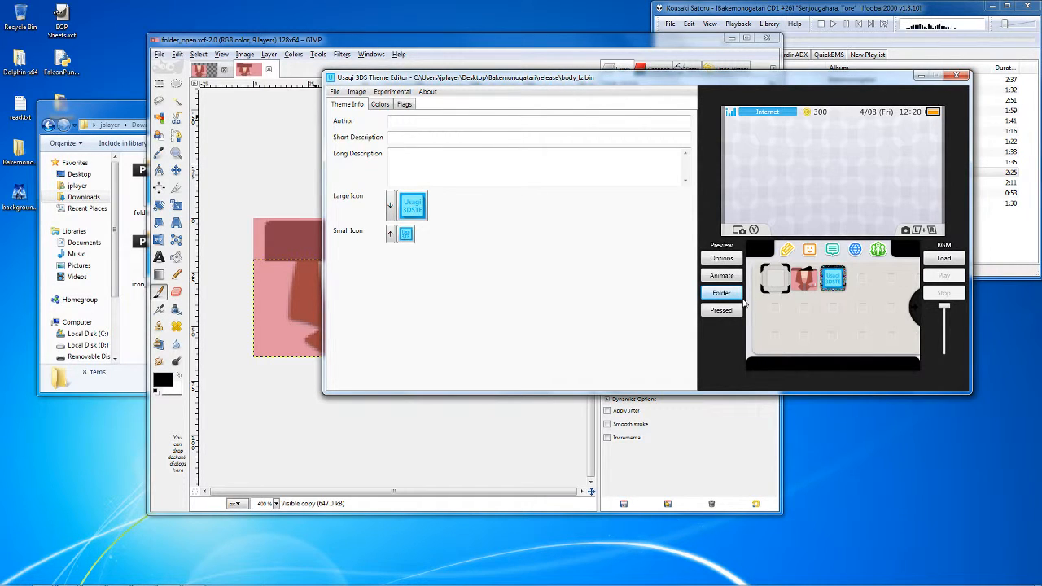
{"action": "left_click", "coordinate": [392, 91]}
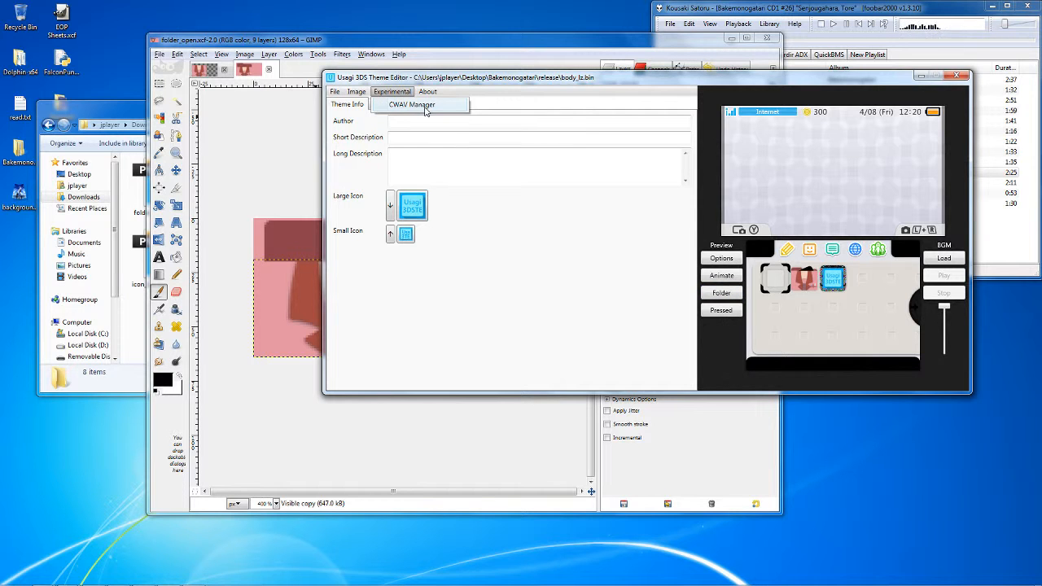
{"action": "left_click", "coordinate": [420, 104]}
{"action": "left_click", "coordinate": [738, 152]}
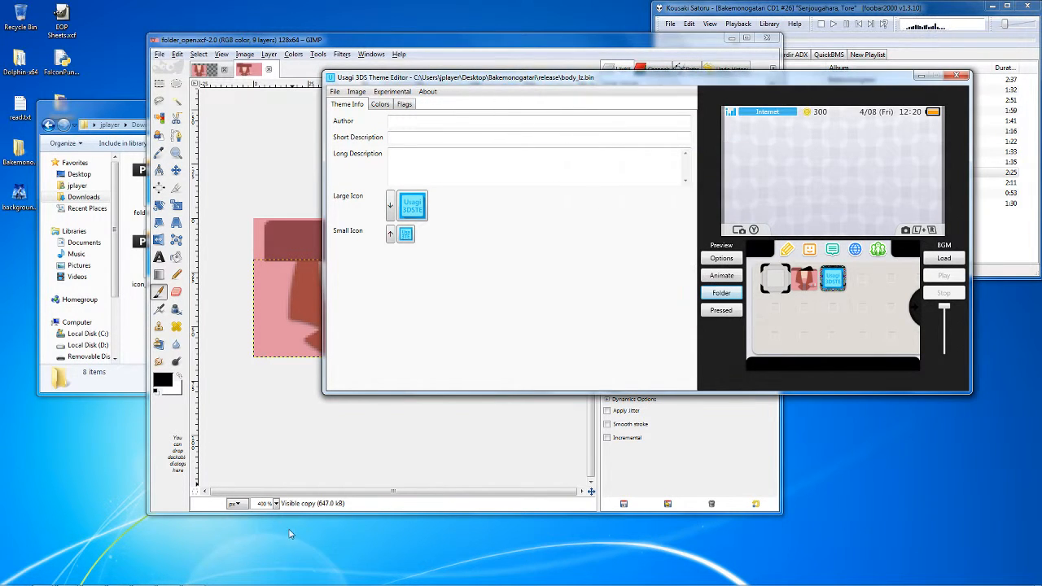
{"action": "left_click", "coordinate": [151, 581]}
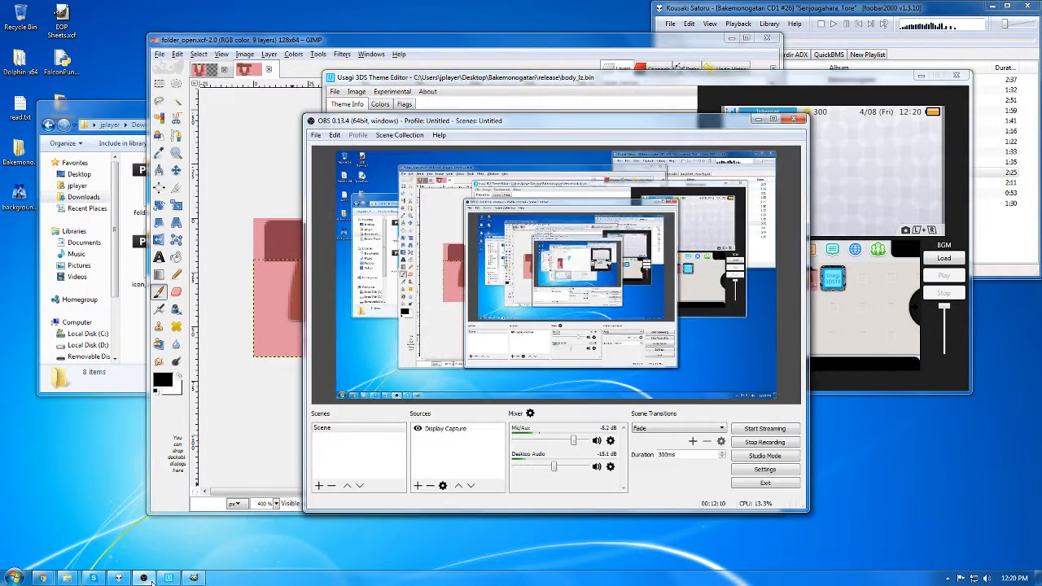
{"action": "left_click", "coordinate": [152, 580]}
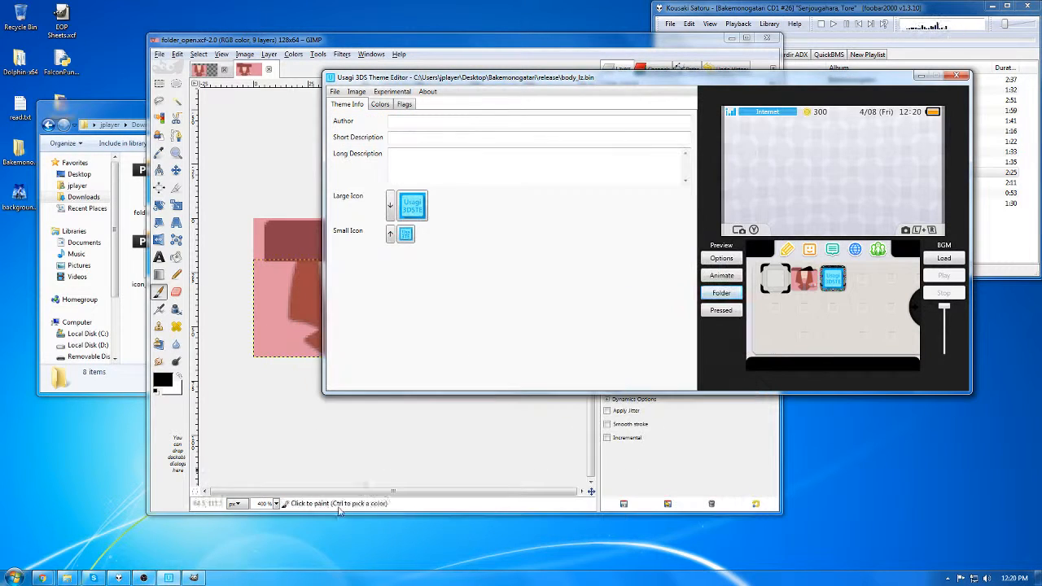
Switch to Chrome, load the GBAtemp.net home page and open the Custom Theme Thread from its recent content.
{"action": "left_click", "coordinate": [295, 45]}
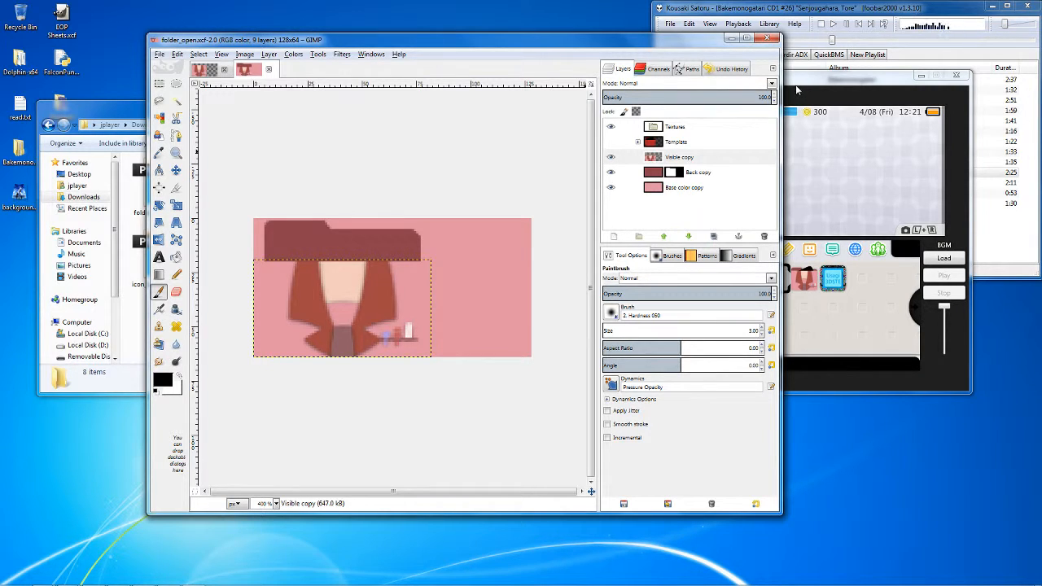
{"action": "mouse_move", "coordinate": [42, 578]}
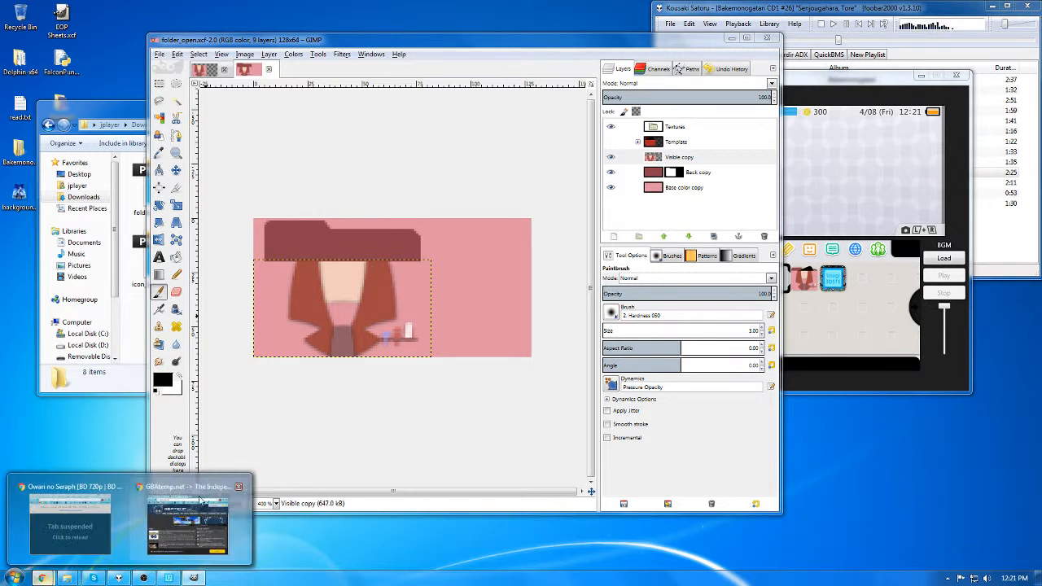
{"action": "left_click", "coordinate": [195, 517]}
{"action": "left_click", "coordinate": [405, 109]}
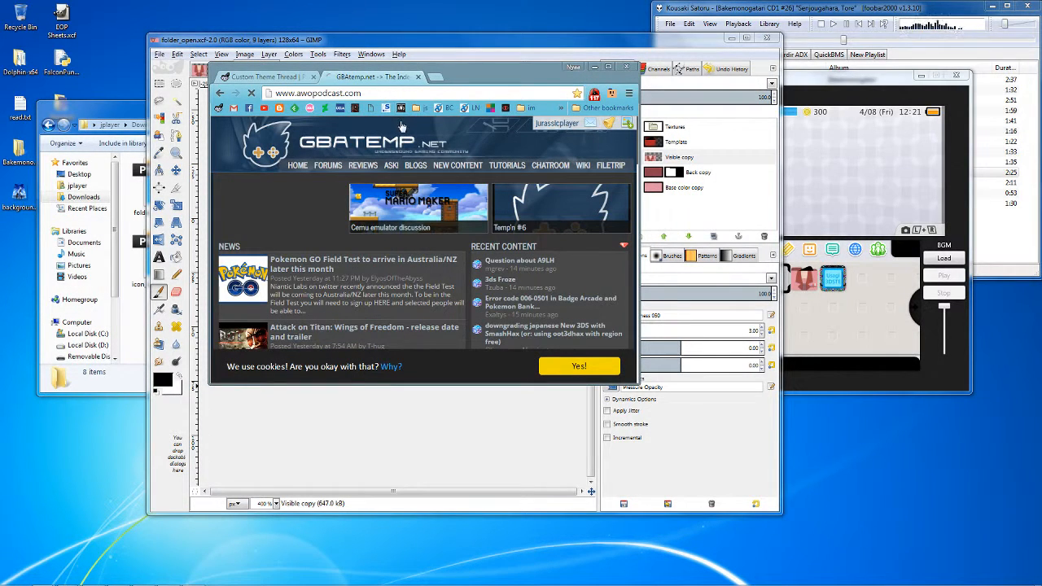
{"action": "left_click", "coordinate": [233, 109]}
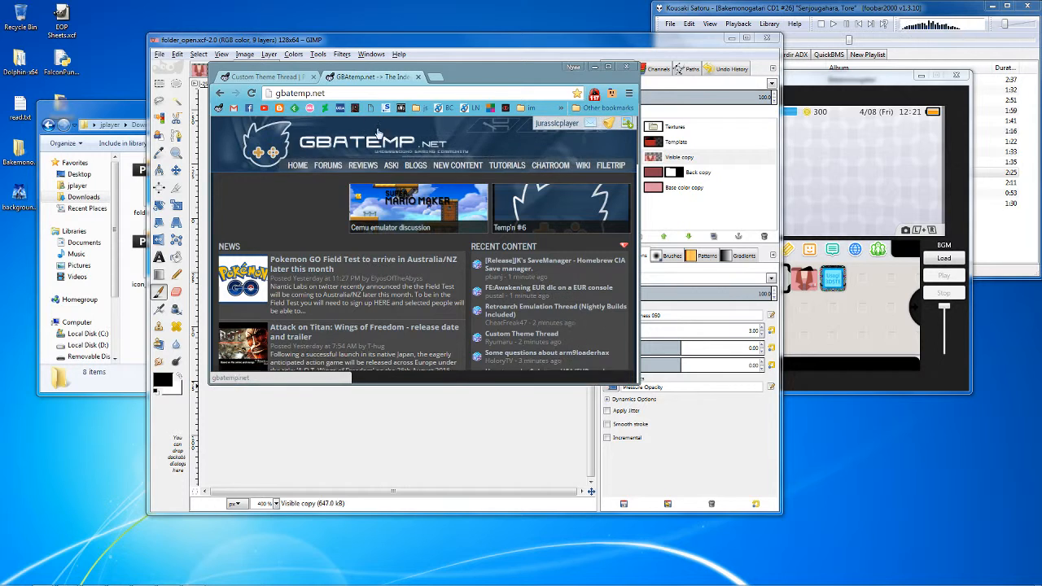
{"action": "scroll", "coordinate": [499, 214], "scroll_direction": "down", "scroll_amount": 2}
{"action": "left_click", "coordinate": [539, 229]}
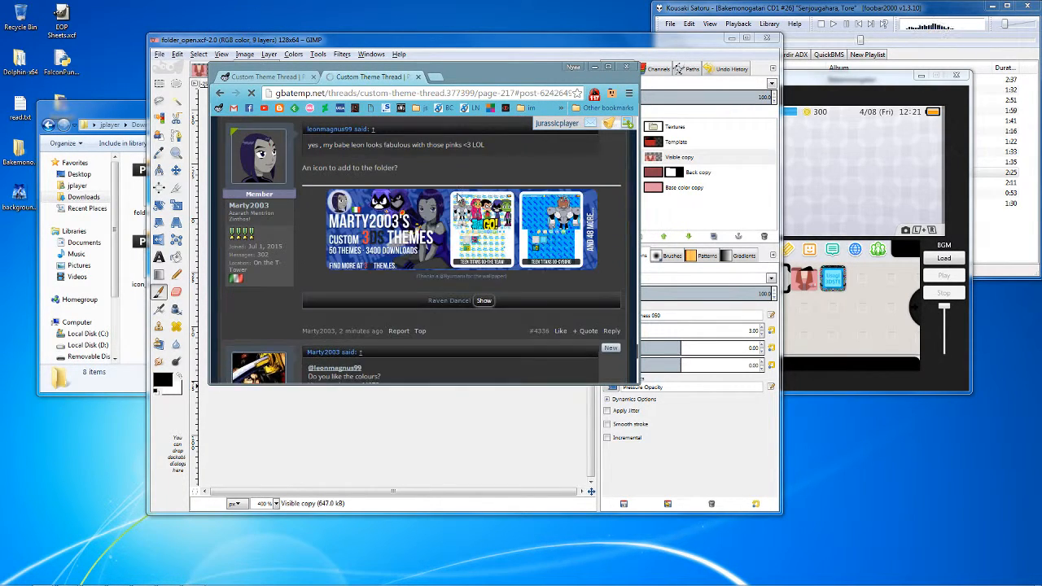
Look through the posts on page 217 of the Custom Theme Thread for a signature banner linking to example 3DS themes.
{"action": "scroll", "coordinate": [440, 191], "scroll_direction": "down", "scroll_amount": 6}
{"action": "scroll", "coordinate": [456, 197], "scroll_direction": "up", "scroll_amount": 5}
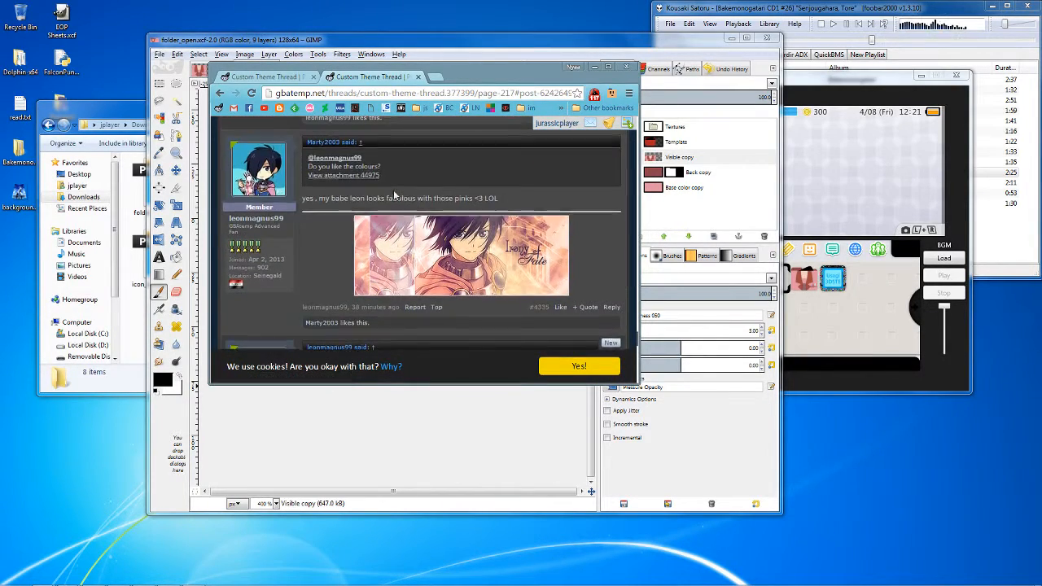
{"action": "scroll", "coordinate": [424, 195], "scroll_direction": "down", "scroll_amount": 3}
{"action": "scroll", "coordinate": [420, 188], "scroll_direction": "up", "scroll_amount": 4}
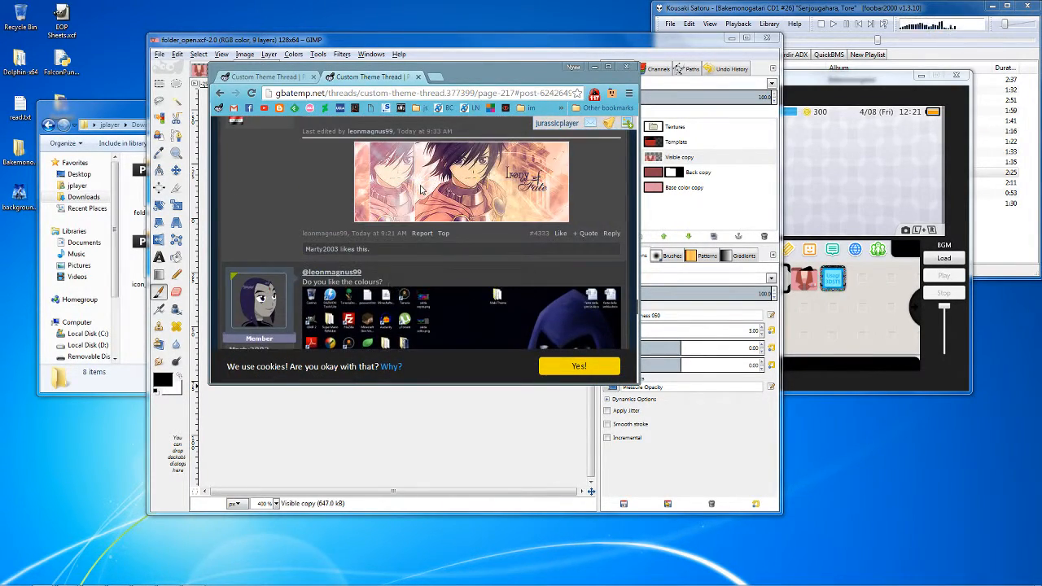
{"action": "scroll", "coordinate": [418, 192], "scroll_direction": "up", "scroll_amount": 6}
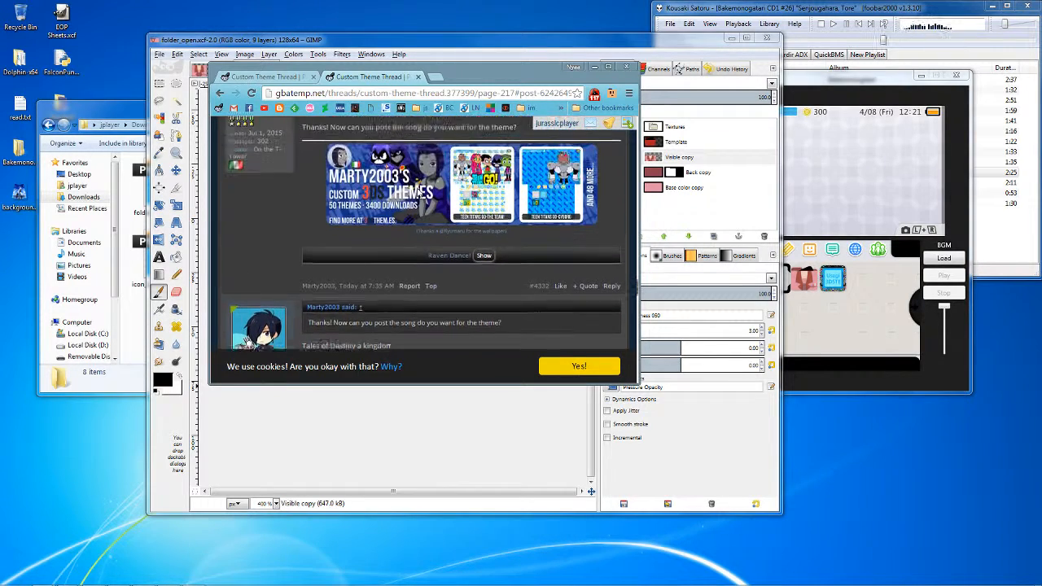
{"action": "scroll", "coordinate": [416, 176], "scroll_direction": "up", "scroll_amount": 8}
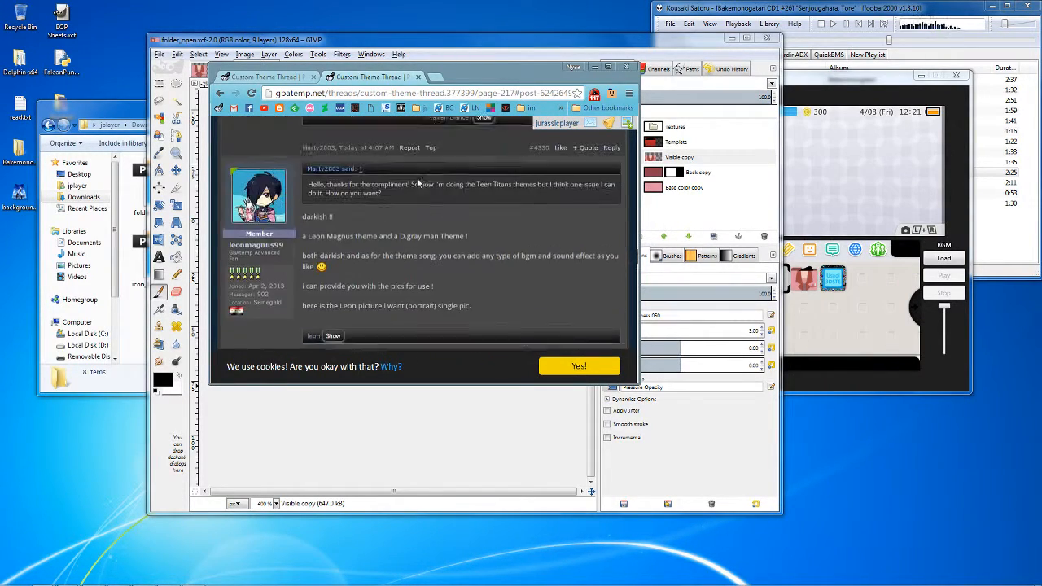
{"action": "scroll", "coordinate": [419, 184], "scroll_direction": "up", "scroll_amount": 8}
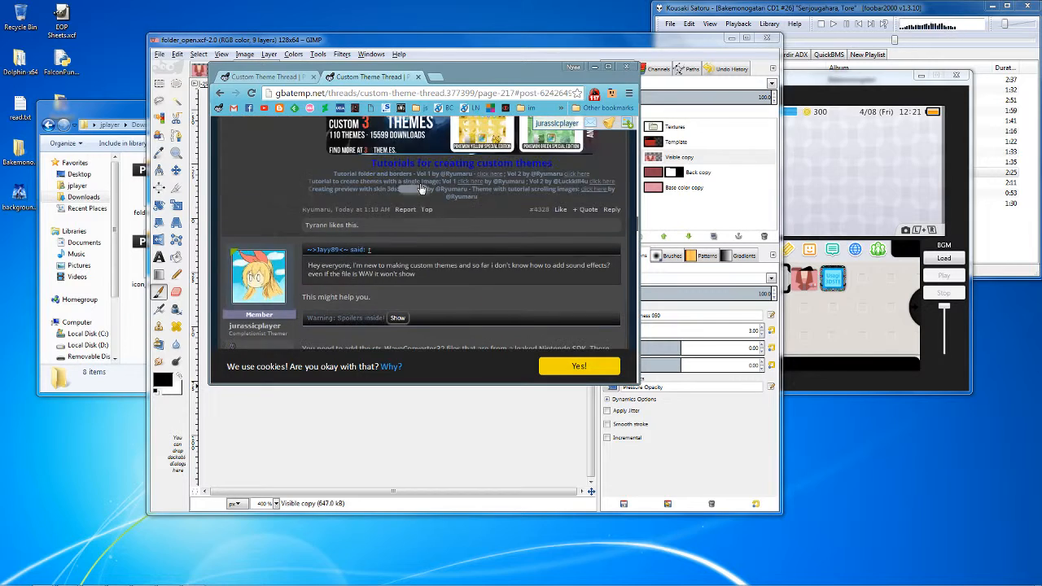
{"action": "scroll", "coordinate": [420, 187], "scroll_direction": "up", "scroll_amount": 3}
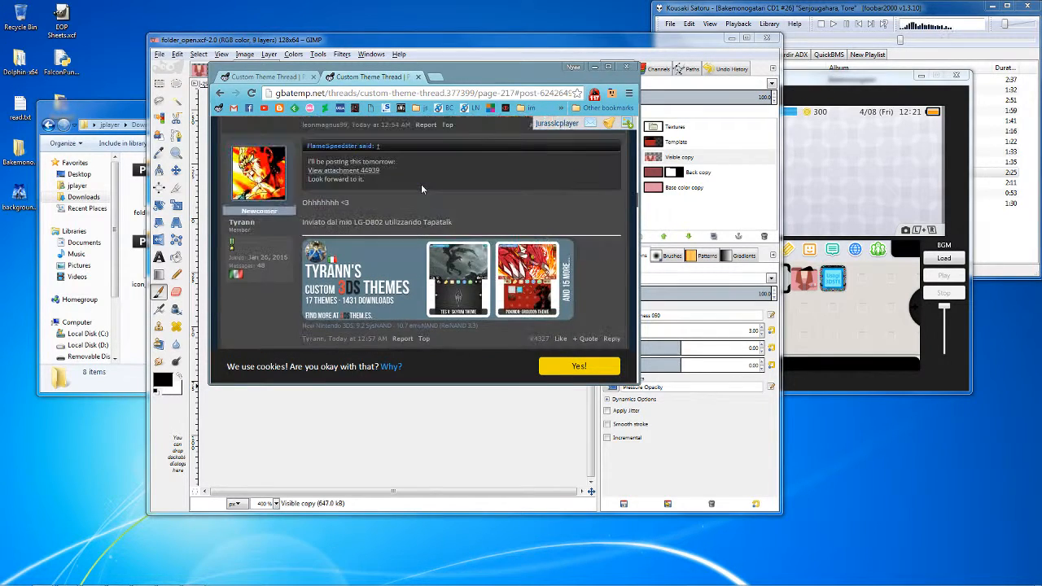
{"action": "scroll", "coordinate": [421, 184], "scroll_direction": "up", "scroll_amount": 10}
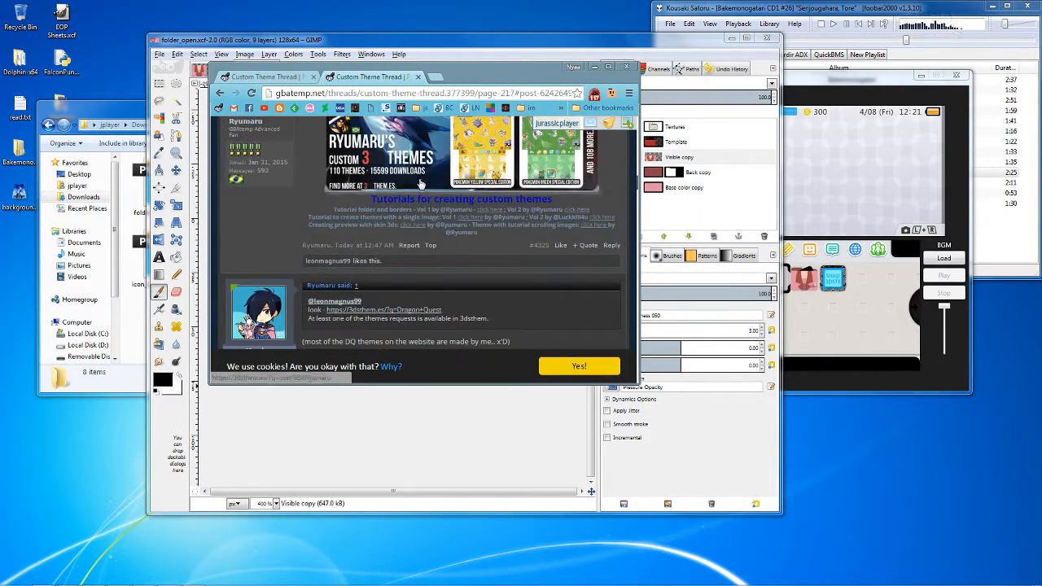
{"action": "scroll", "coordinate": [418, 182], "scroll_direction": "up", "scroll_amount": 5}
{"action": "scroll", "coordinate": [427, 177], "scroll_direction": "down", "scroll_amount": 7}
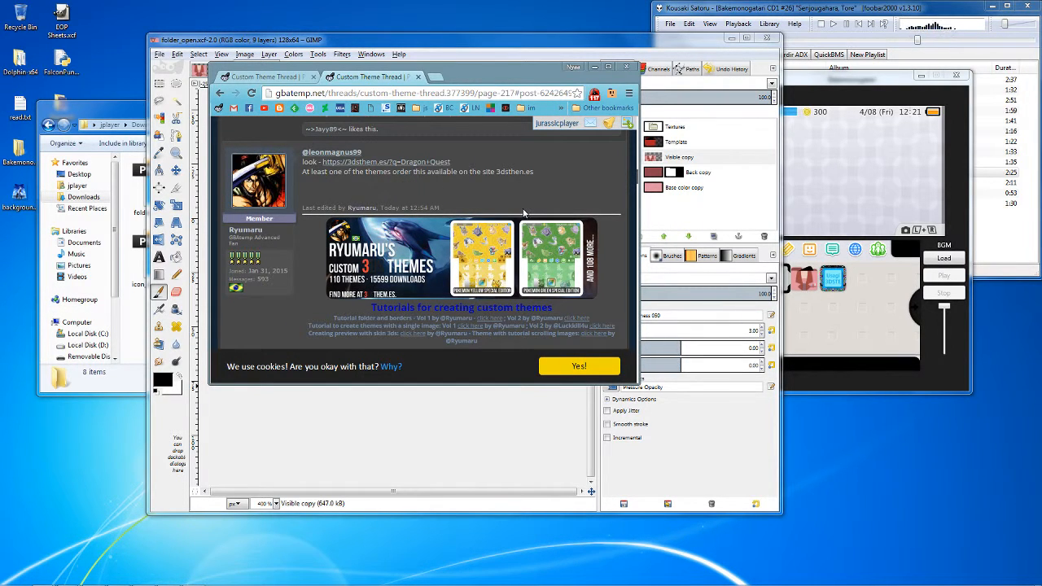
Follow the theme maker's banner to 3DSThem.es and view the Pokemon Green Special Edition theme, including its folder design.
{"action": "left_click", "coordinate": [489, 236]}
{"action": "scroll", "coordinate": [481, 188], "scroll_direction": "down", "scroll_amount": 5}
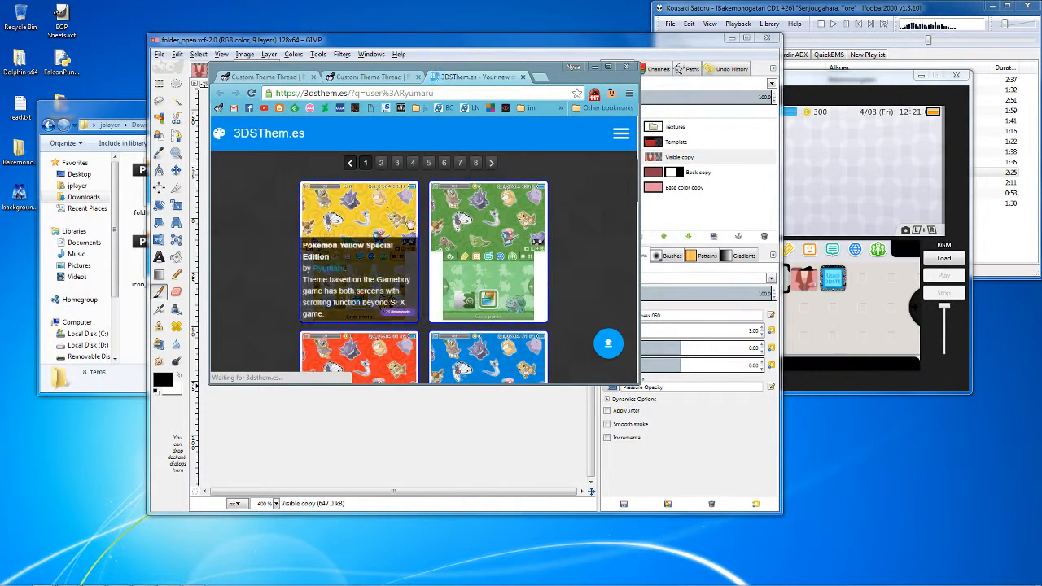
{"action": "scroll", "coordinate": [519, 238], "scroll_direction": "down", "scroll_amount": 2}
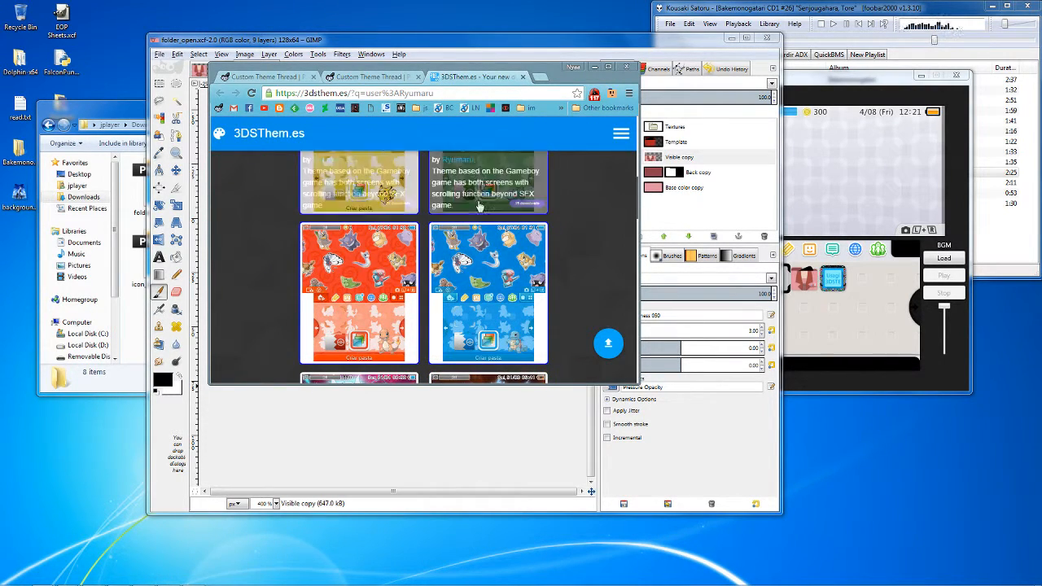
{"action": "left_click", "coordinate": [480, 193]}
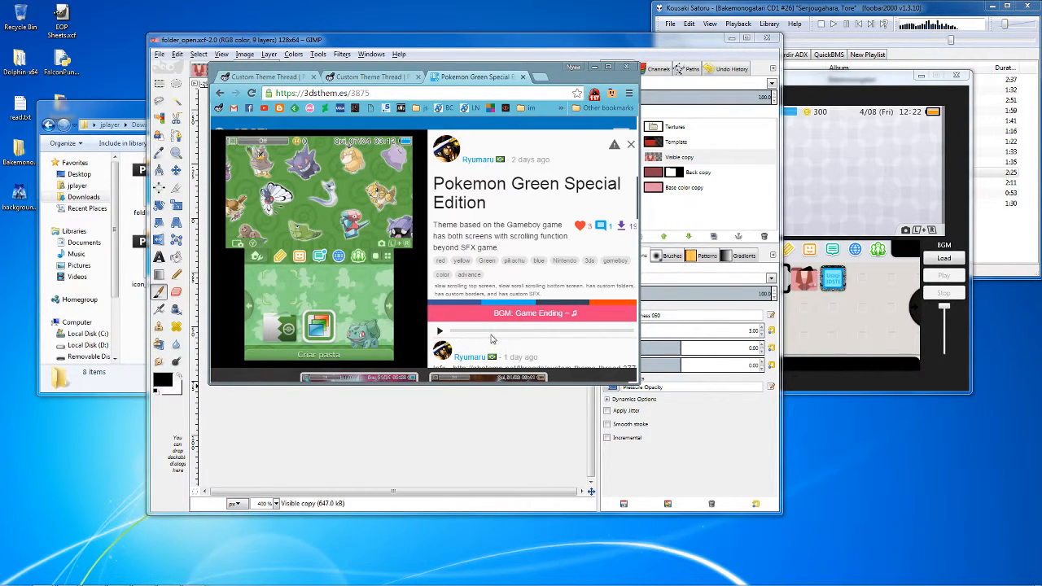
Close the theme preview and the 3DSThem.es page, and return to folder_open.xcf in GIMP.
{"action": "left_click", "coordinate": [613, 126]}
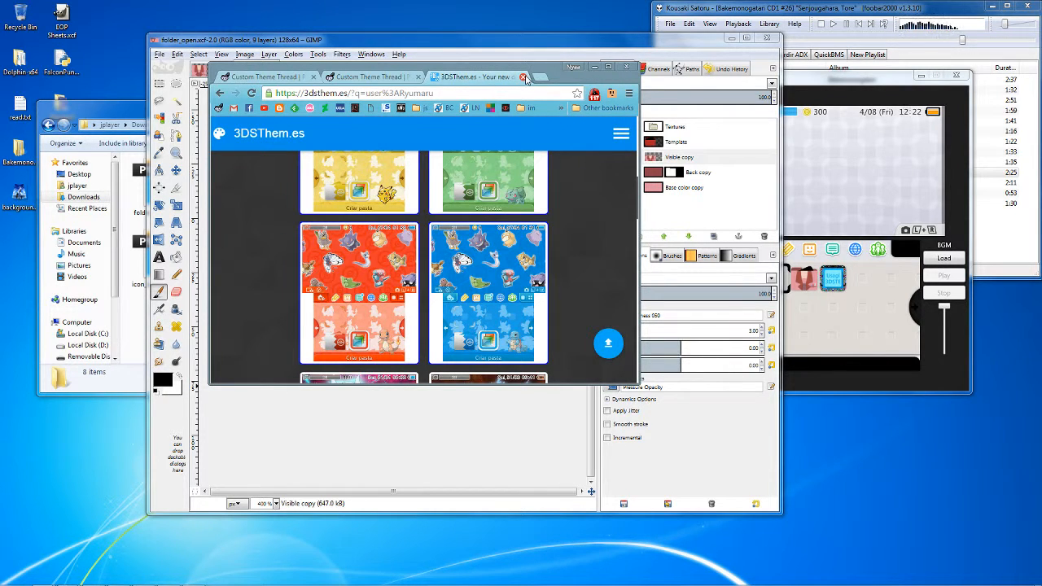
{"action": "left_click", "coordinate": [523, 76]}
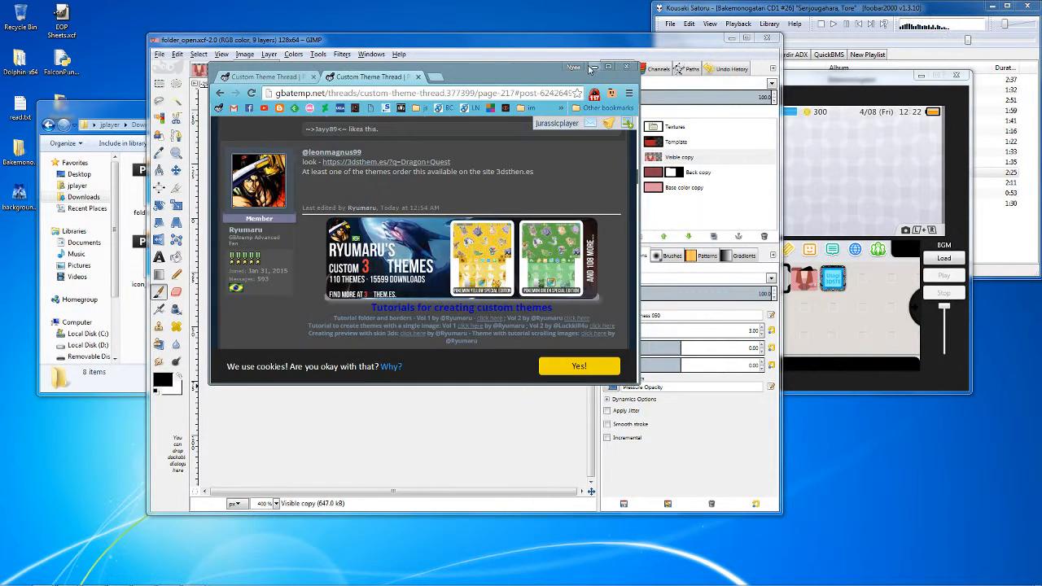
{"action": "left_click", "coordinate": [590, 67]}
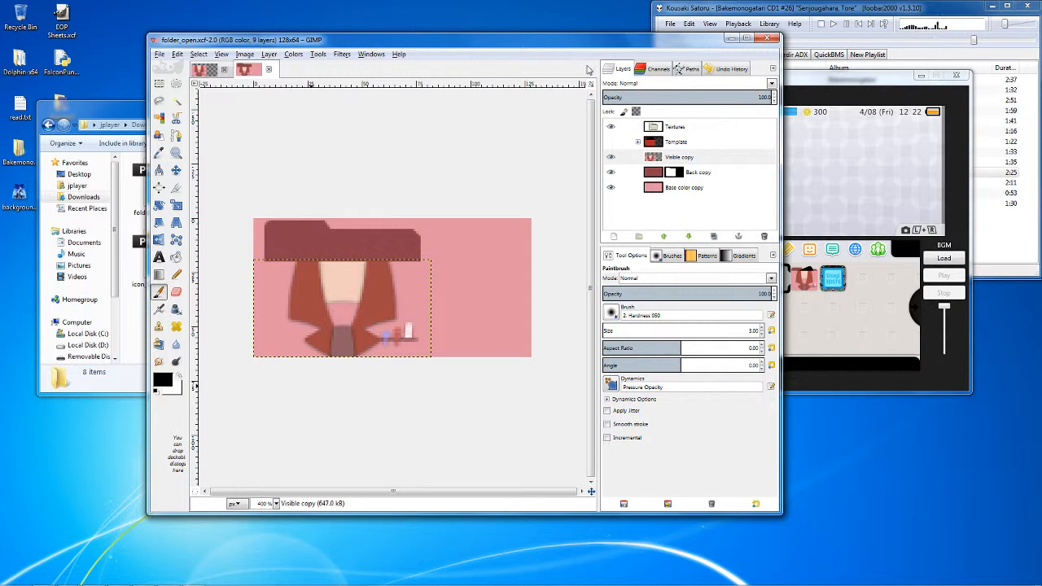